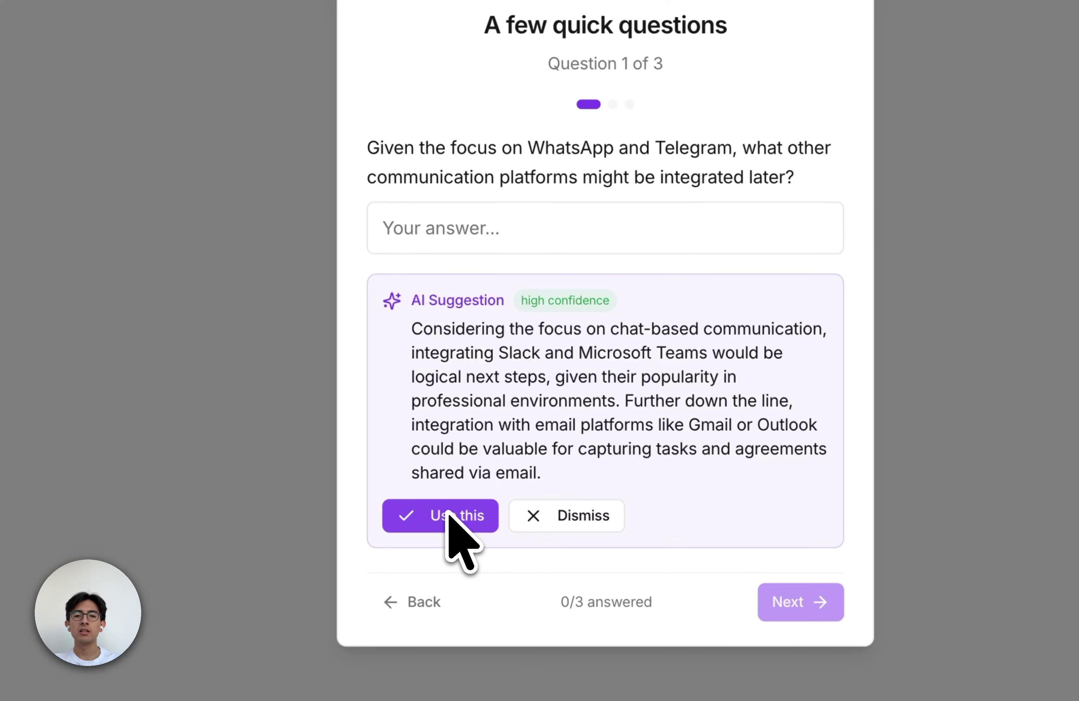
- Use the AI-suggested answer for the question about other communication platforms to integrate
drag(415, 328, 555, 473)
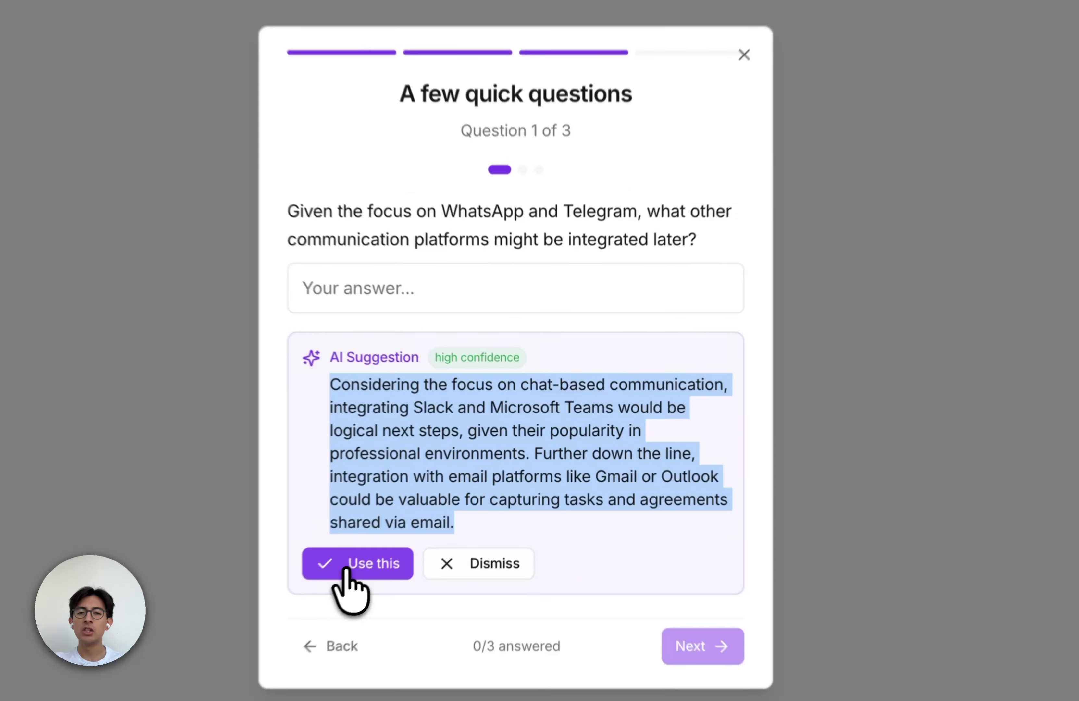
click(454, 500)
scroll(538, 359, right, 3)
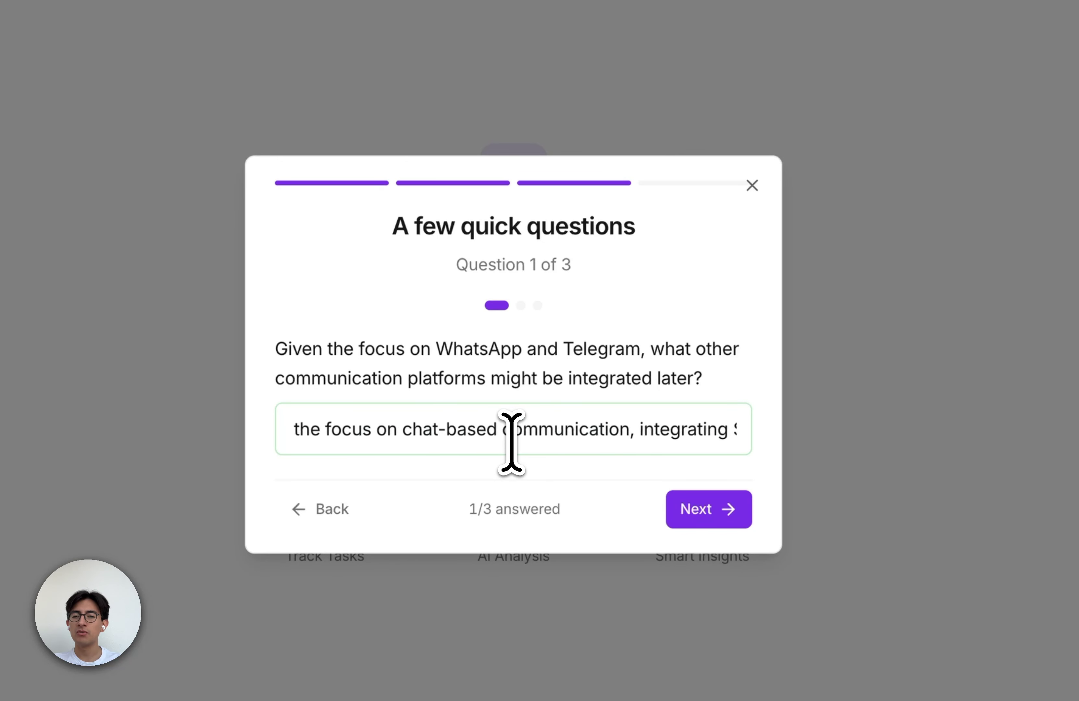
- Change "chat-based" to "chat based" in the first answer and proceed to the second question
click(510, 437)
double_click(577, 438)
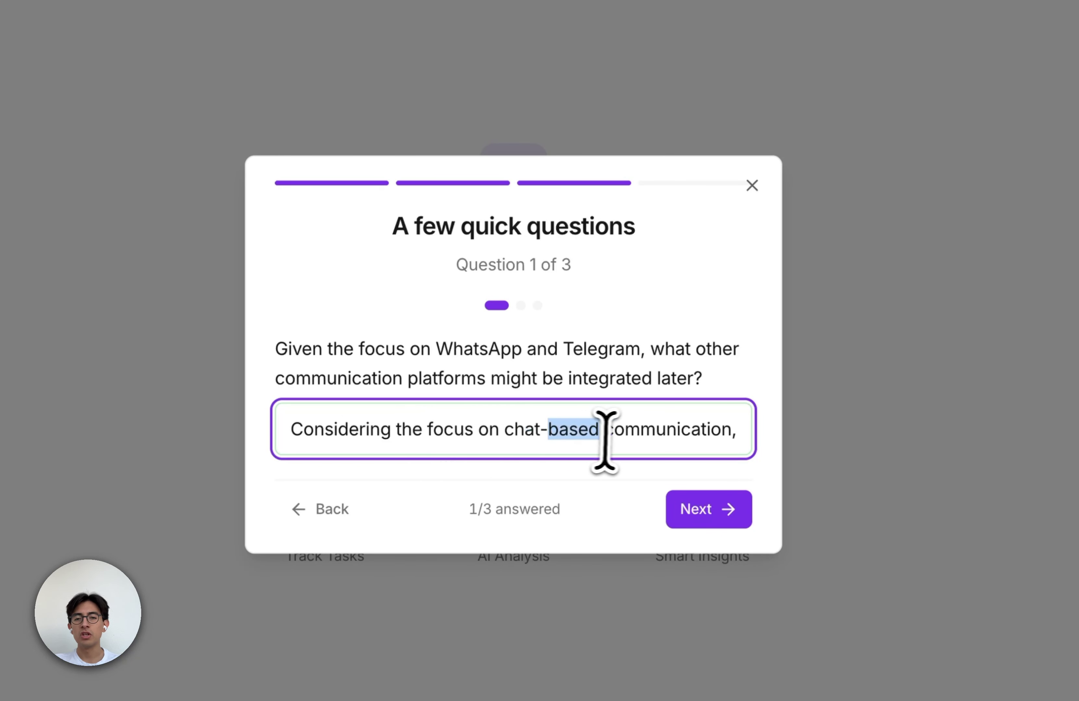
key(Left)
key(BackSpace)
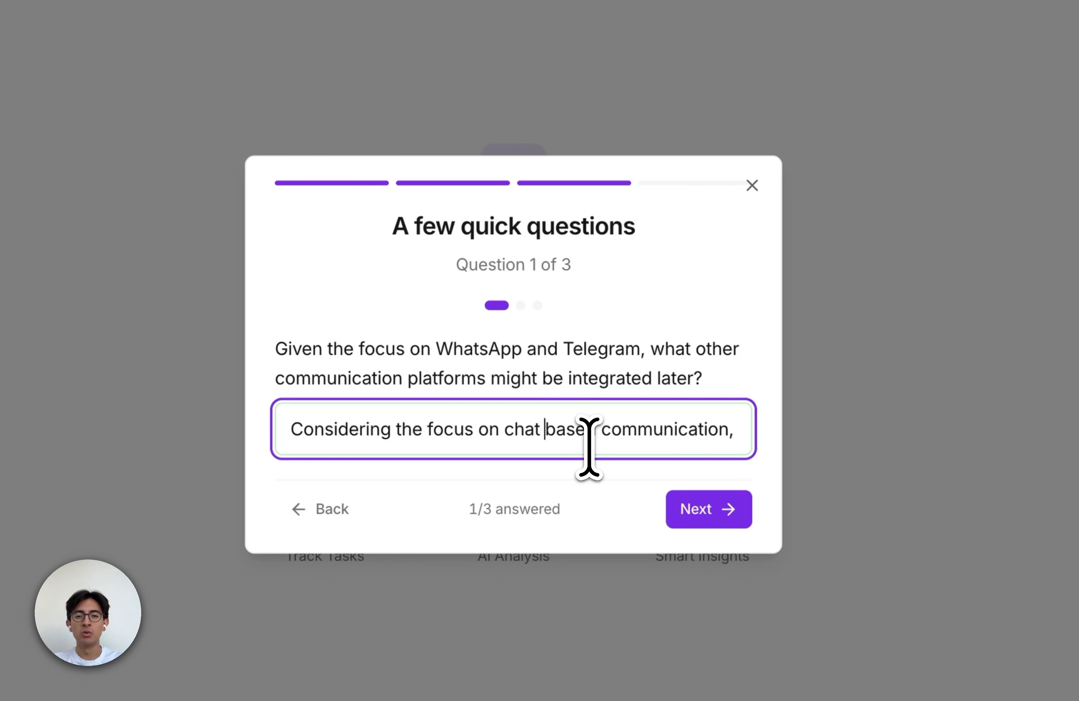
click(710, 511)
- Generate and accept an AI answer about target creative industries and startup verticals, and proceed to the third question
click(332, 466)
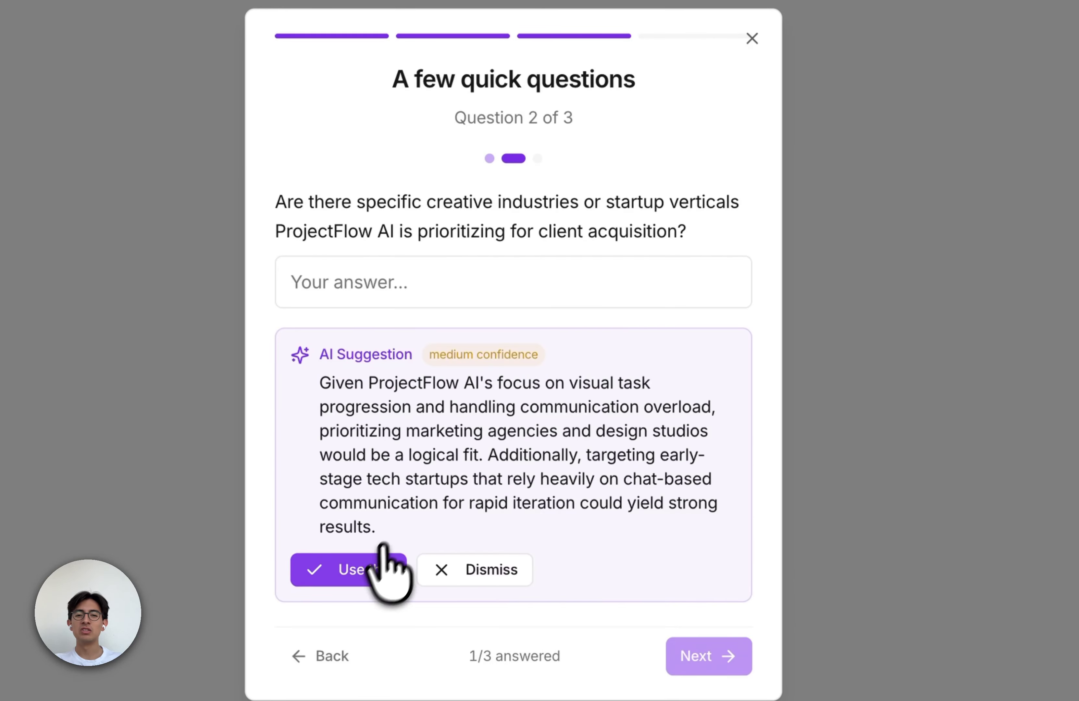
click(368, 569)
click(708, 510)
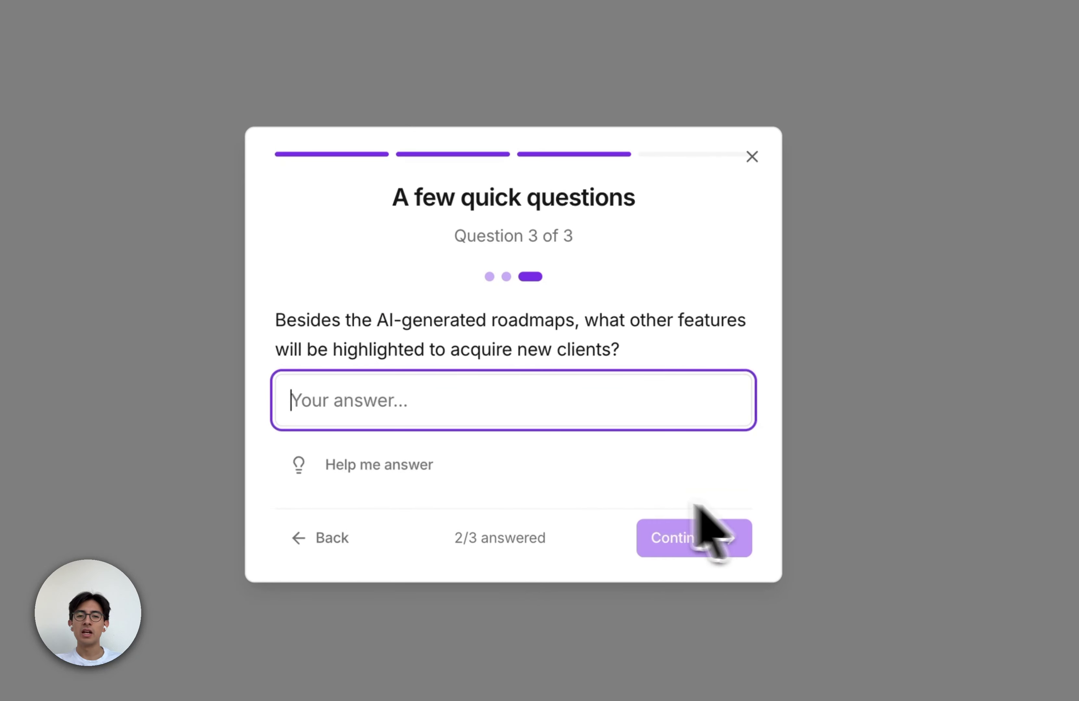
- Generate and accept an AI answer about features to highlight for new clients, and continue to the project review
click(372, 465)
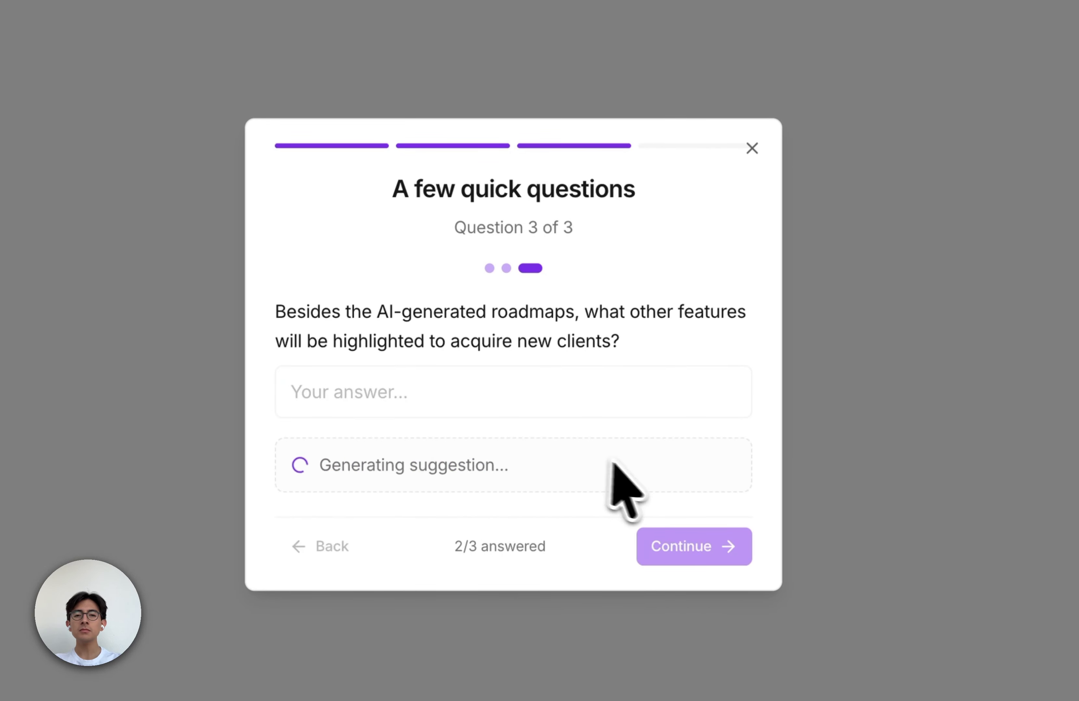
click(339, 568)
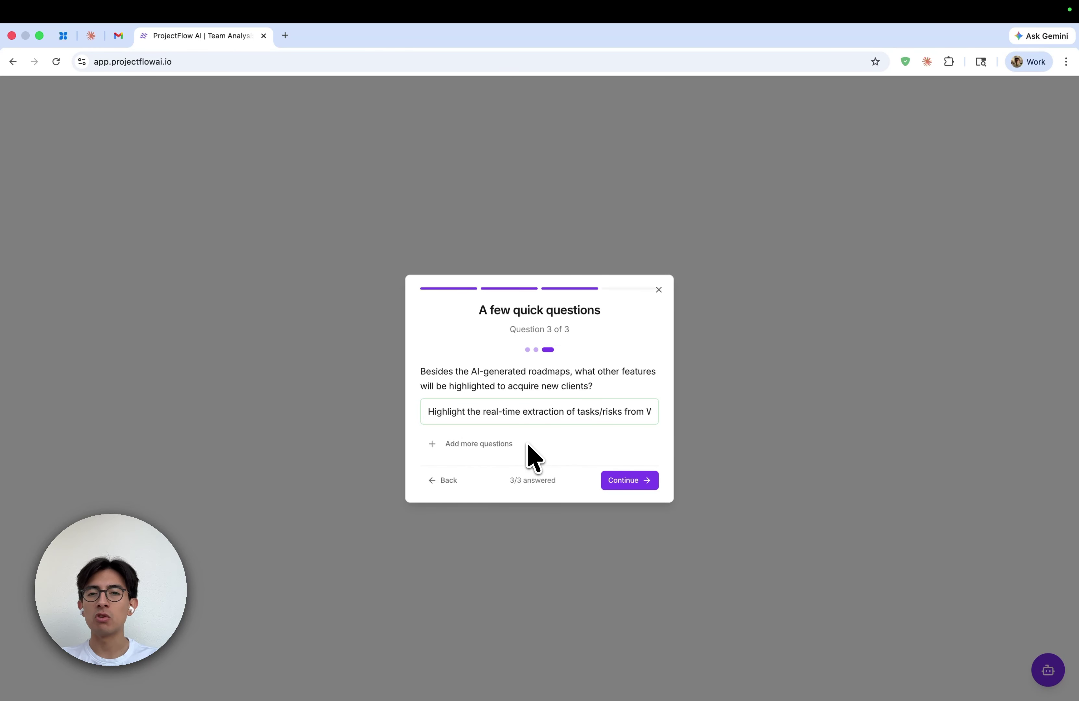
click(626, 480)
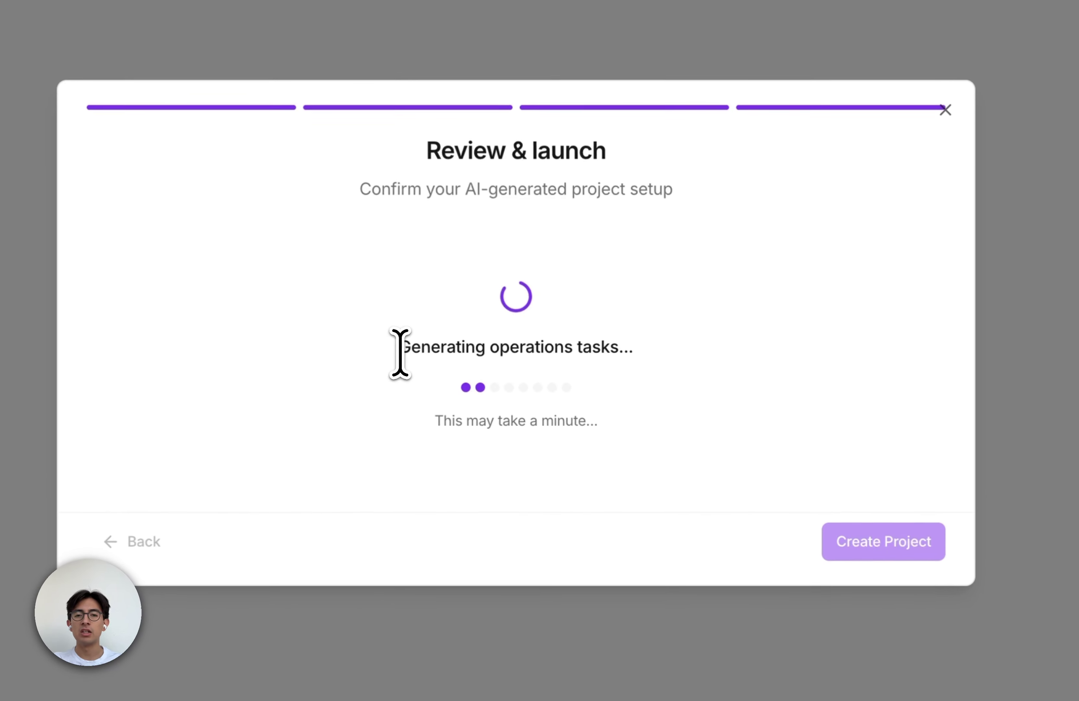
drag(400, 351, 636, 353)
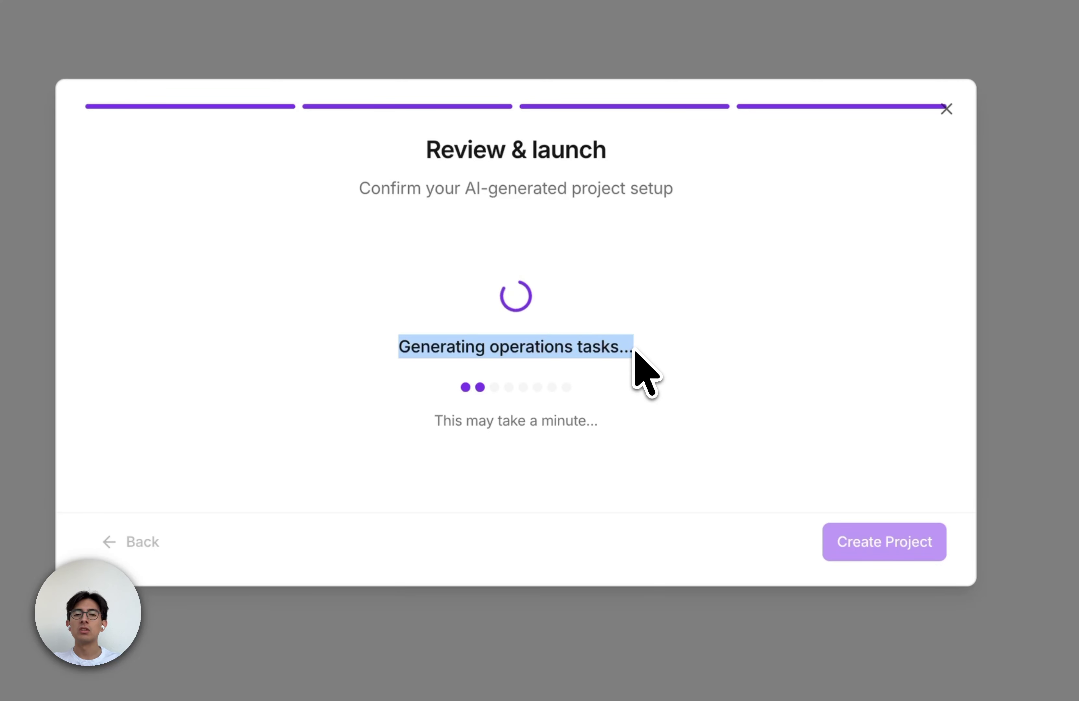
click(678, 353)
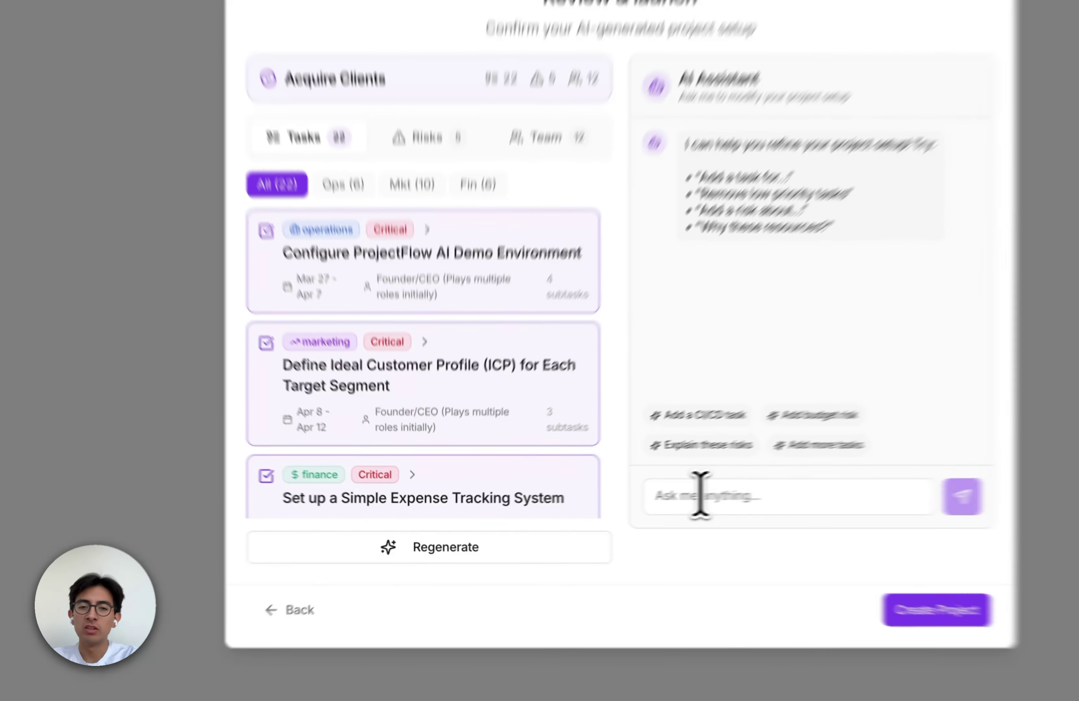
- Ask the AI Assistant "What do you mean by ICP, what is that?"
click(572, 508)
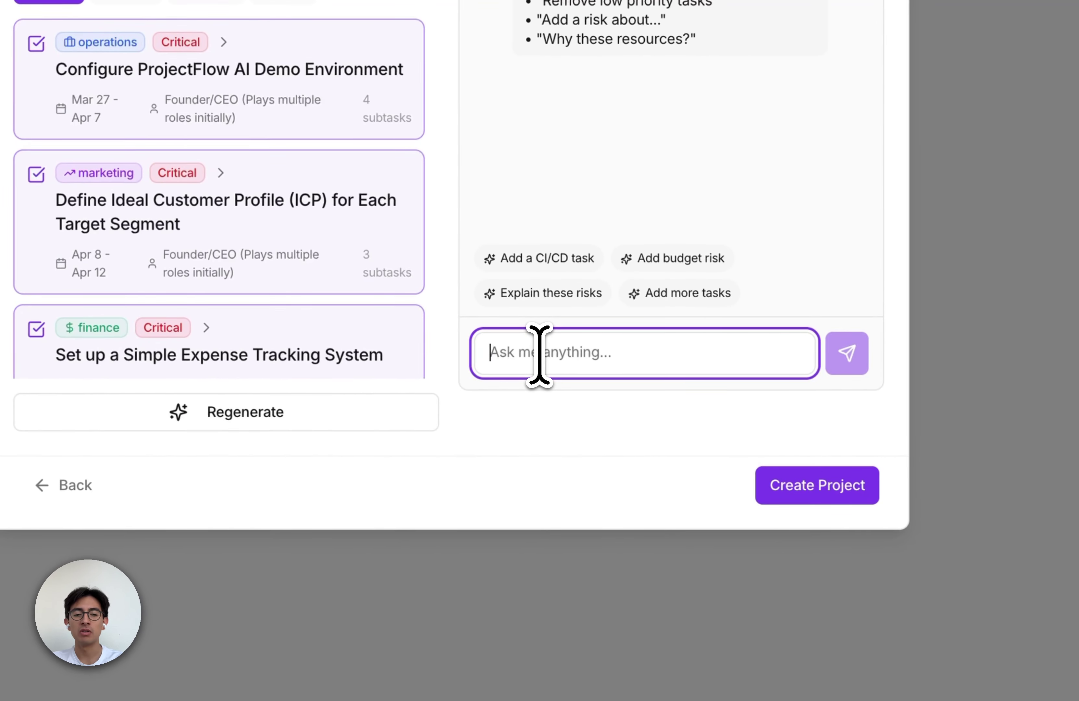
text(Wha)
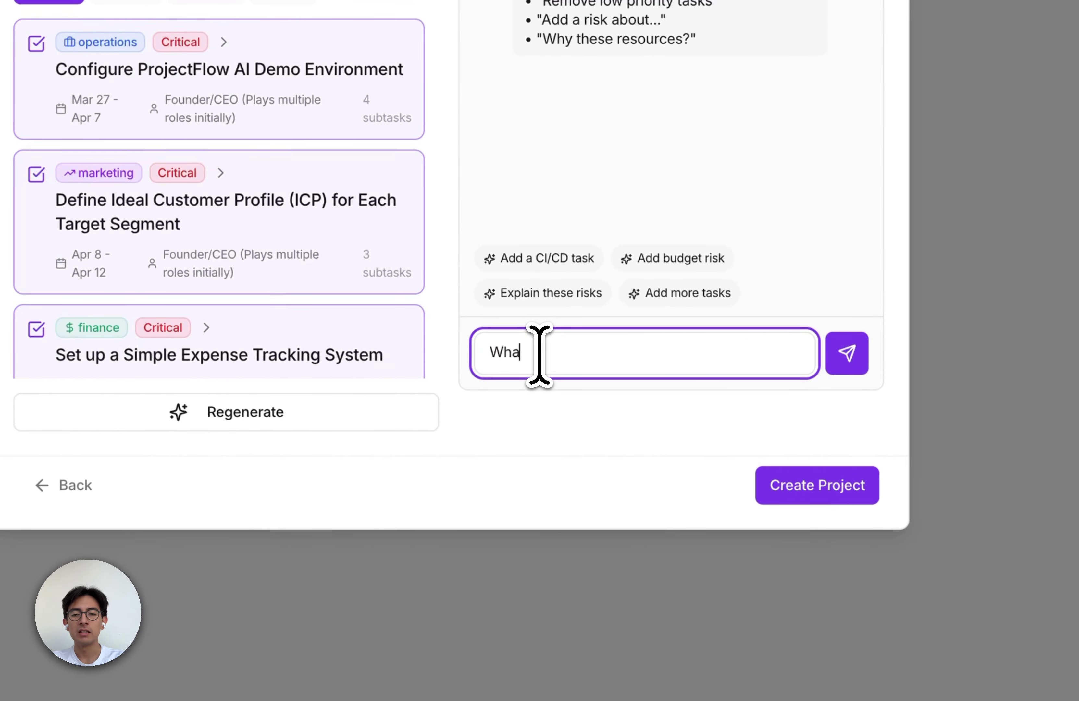
text(t do you.)
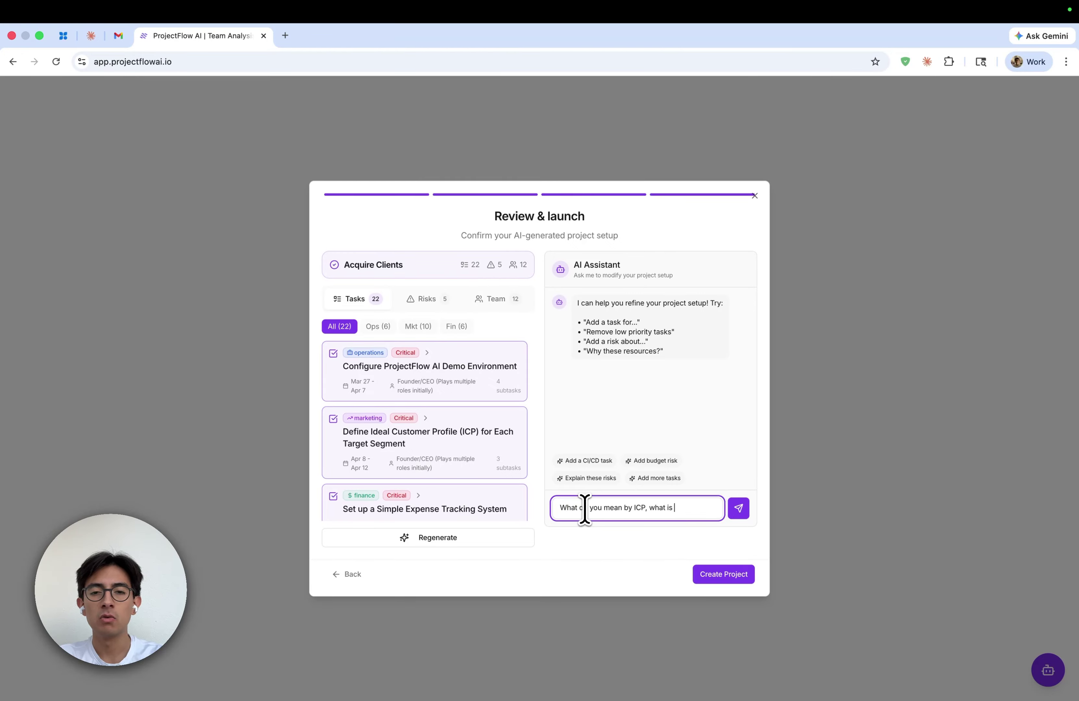
text(mean by ICP, what is that?)
key(Return)
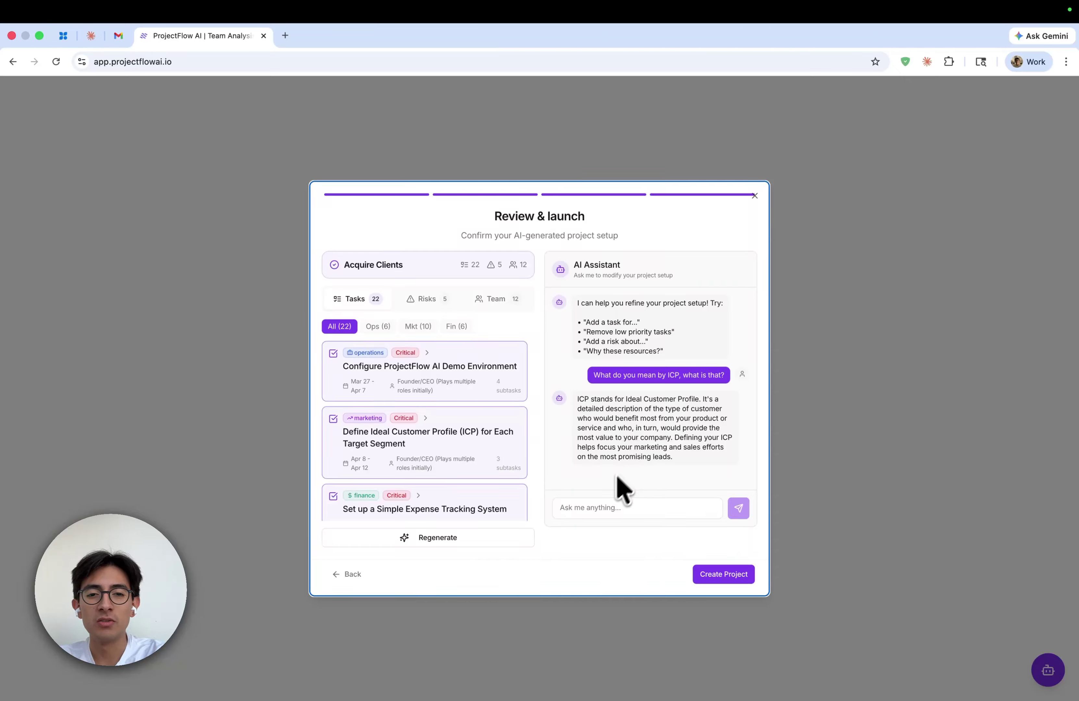
- Have the AI Assistant act on the request "Add a task to find companies or project to partner with"
scroll(457, 494, down, 3)
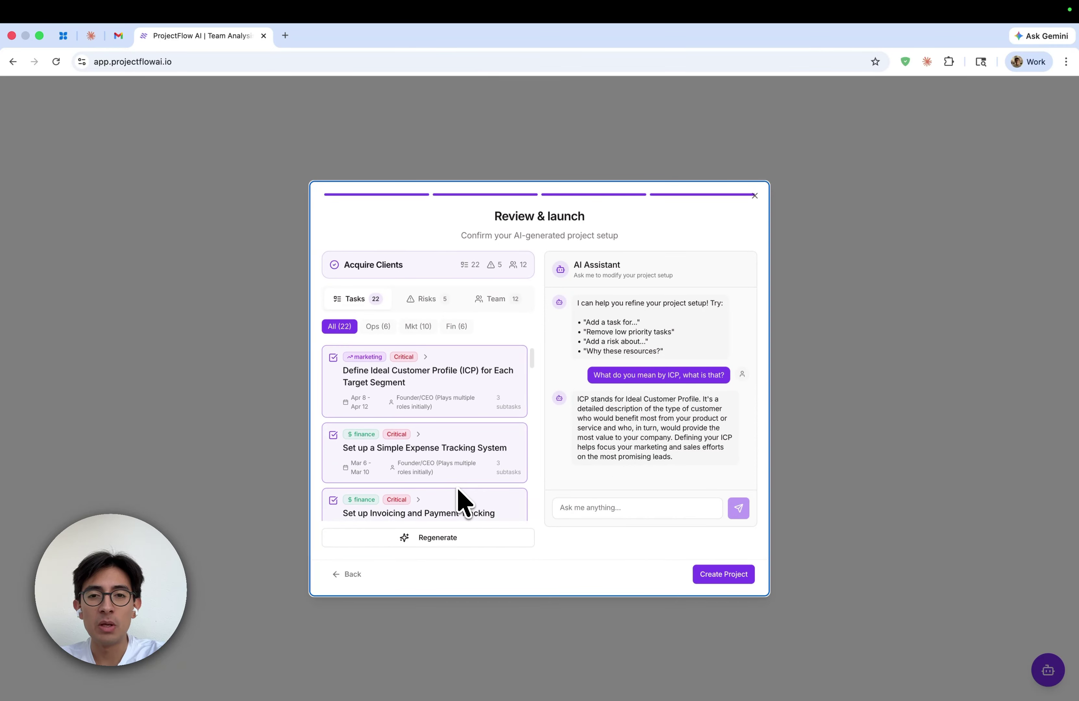
scroll(457, 487, up, 1)
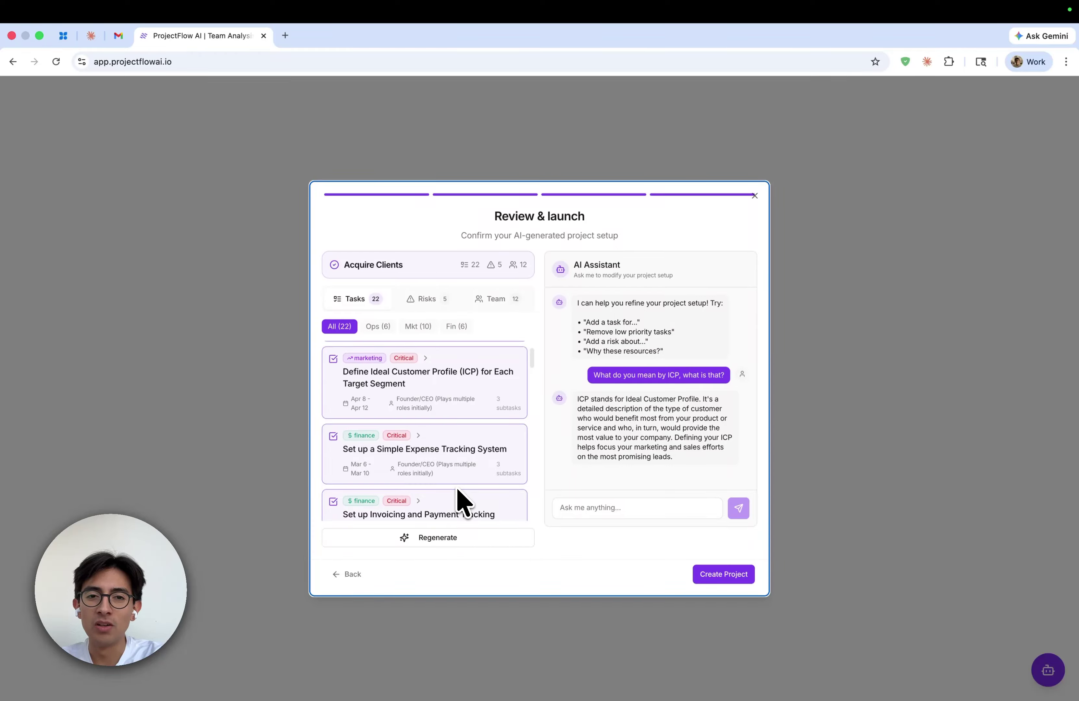
scroll(472, 440, down, 15)
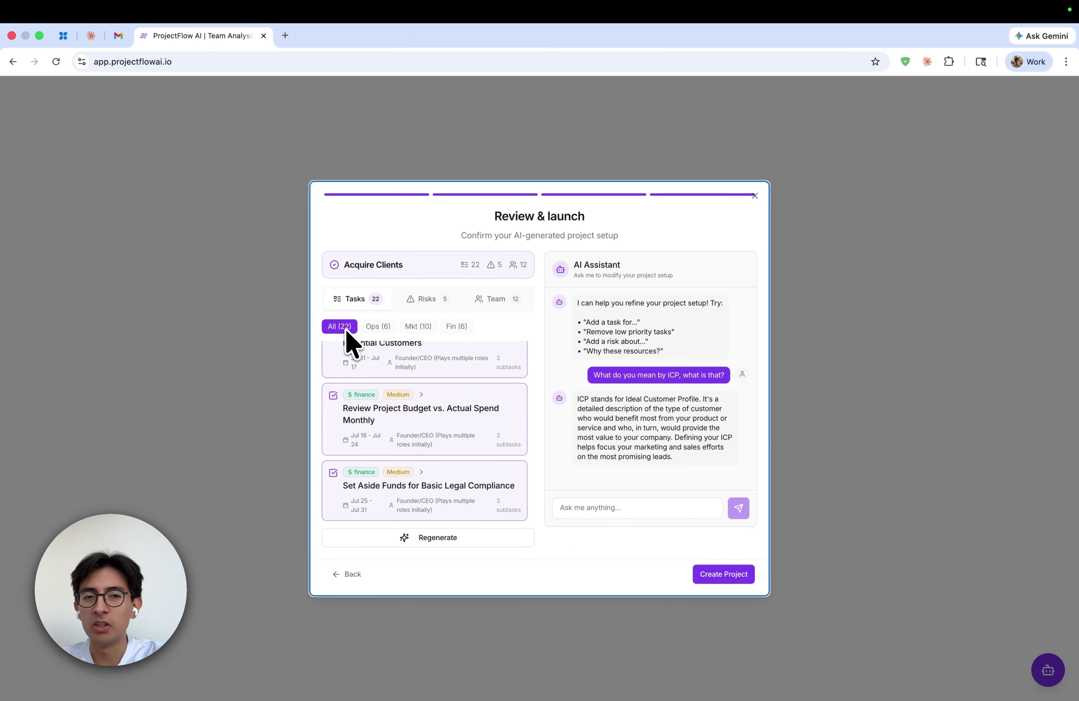
click(621, 509)
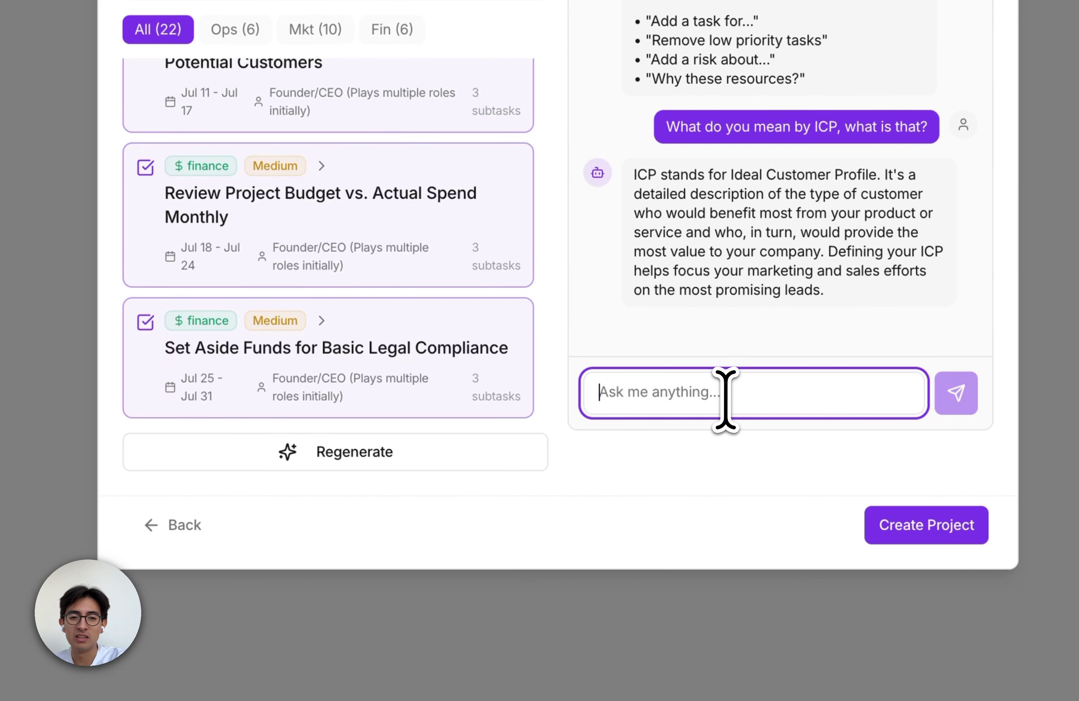
scroll(428, 320, up, 10)
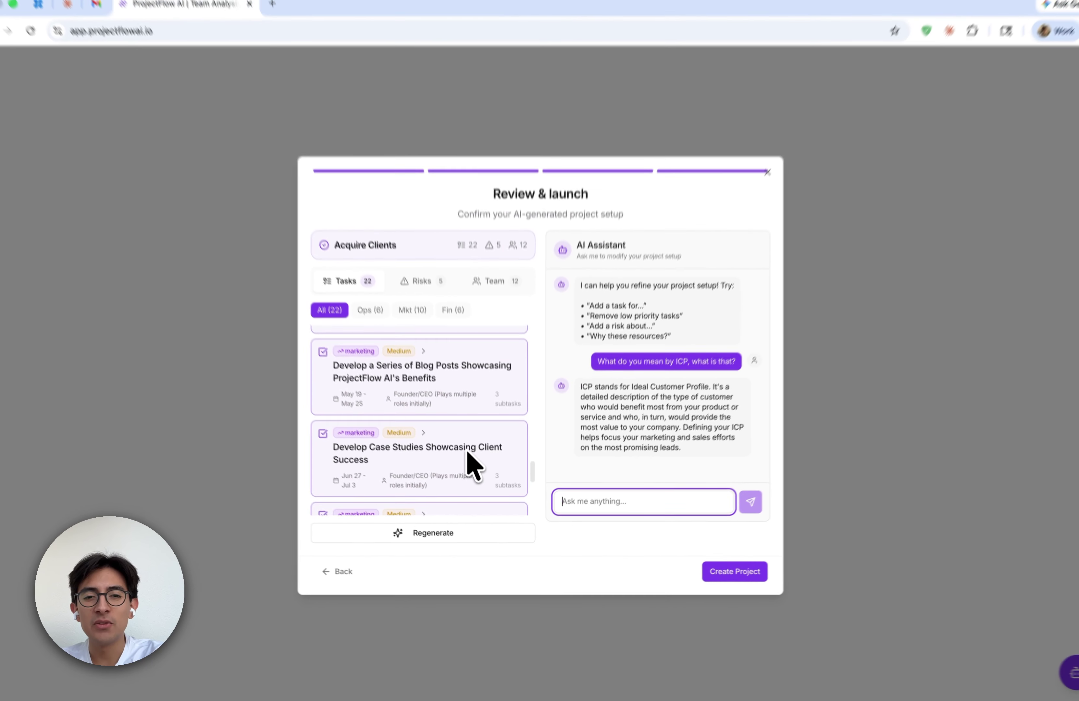
scroll(469, 455, up, 6)
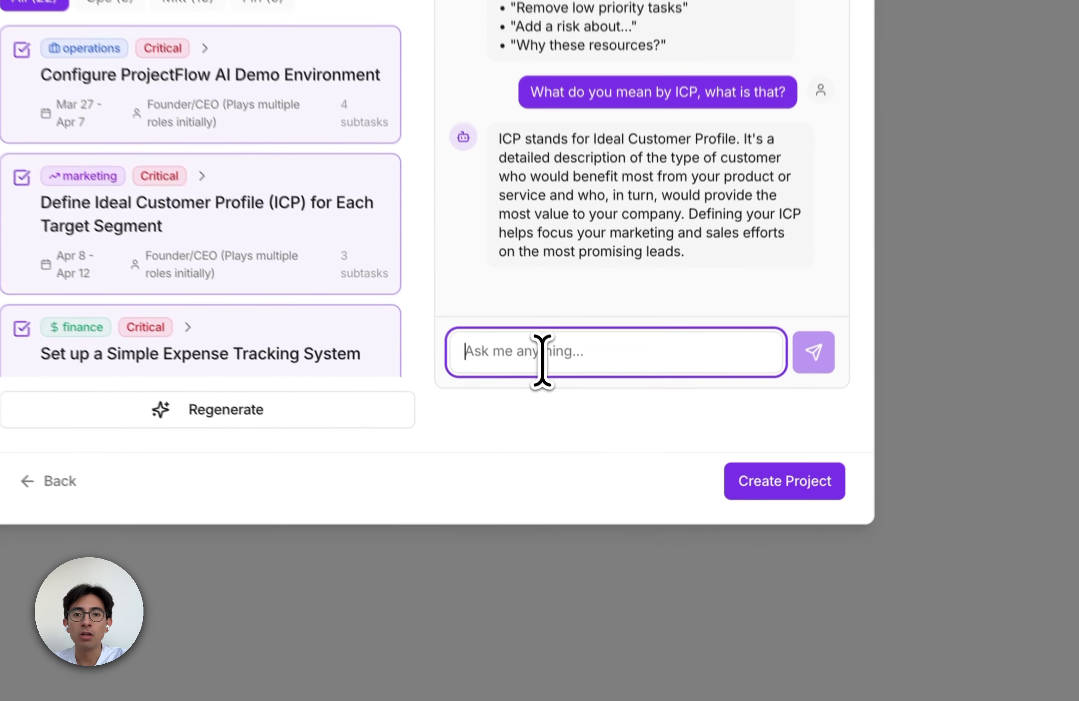
text(Add a)
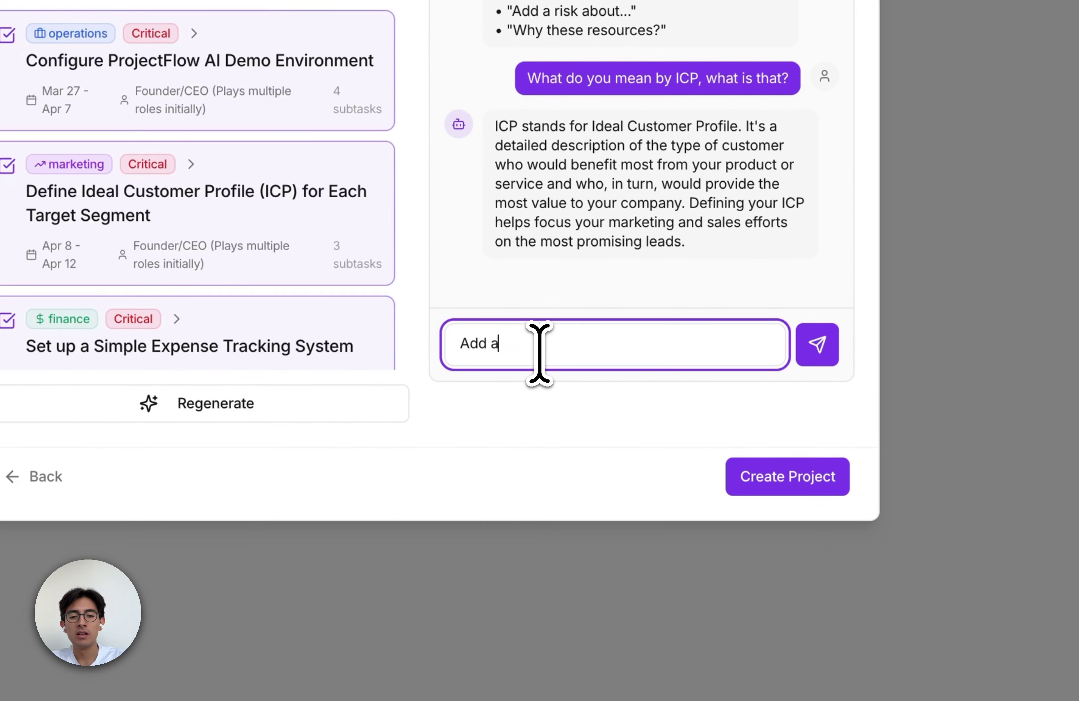
text( task to find companies or proj)
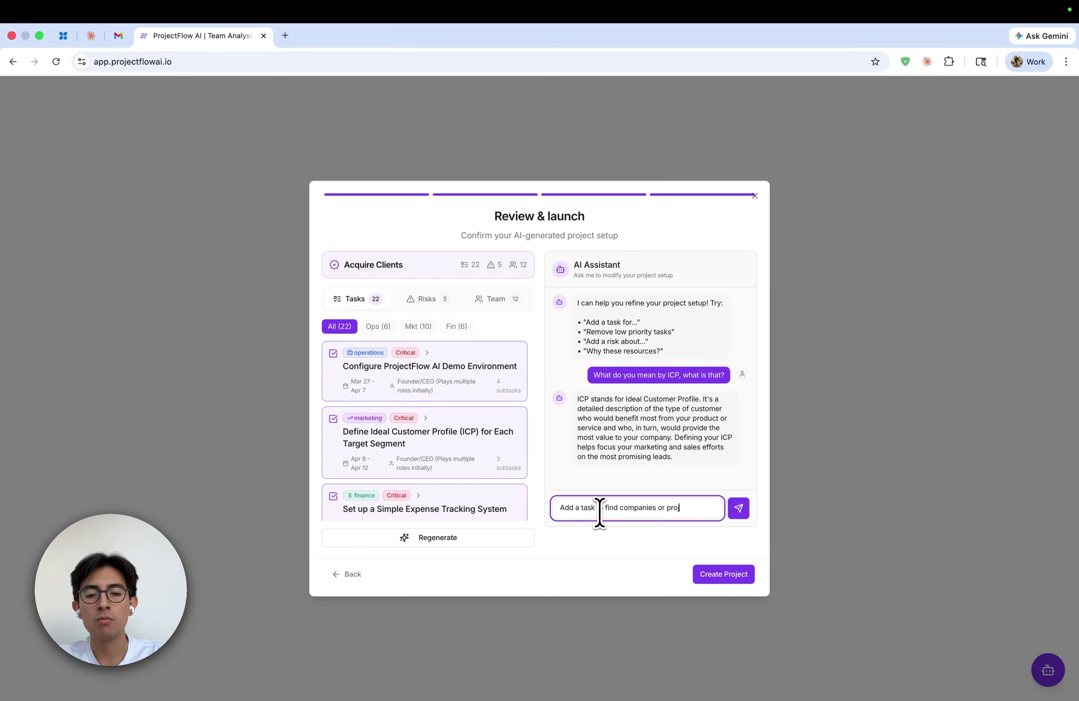
text(ect to partnet)
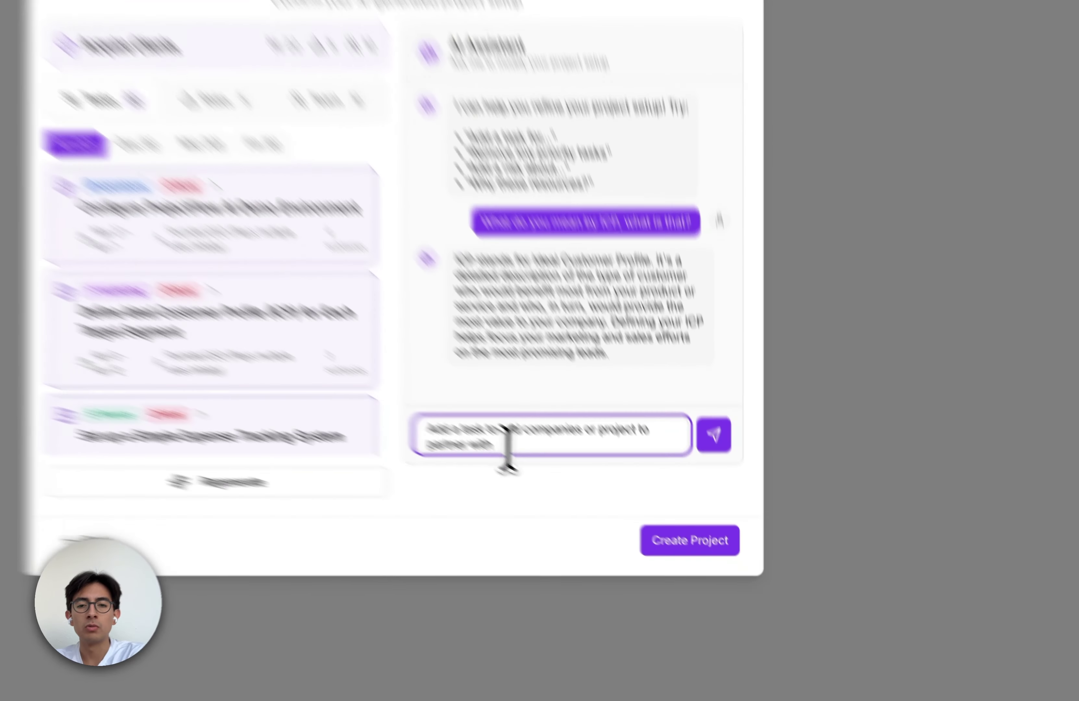
click(732, 513)
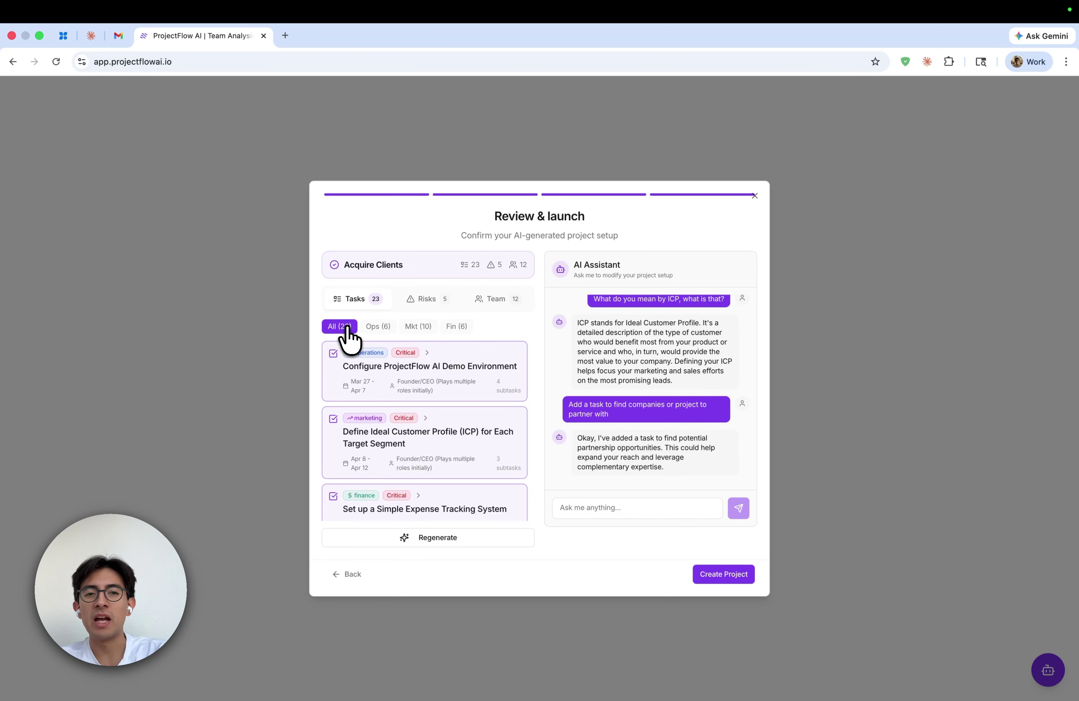
- Review the complete task list and its operations, marketing and finance categories
scroll(478, 489, down, 1)
scroll(478, 491, down, 15)
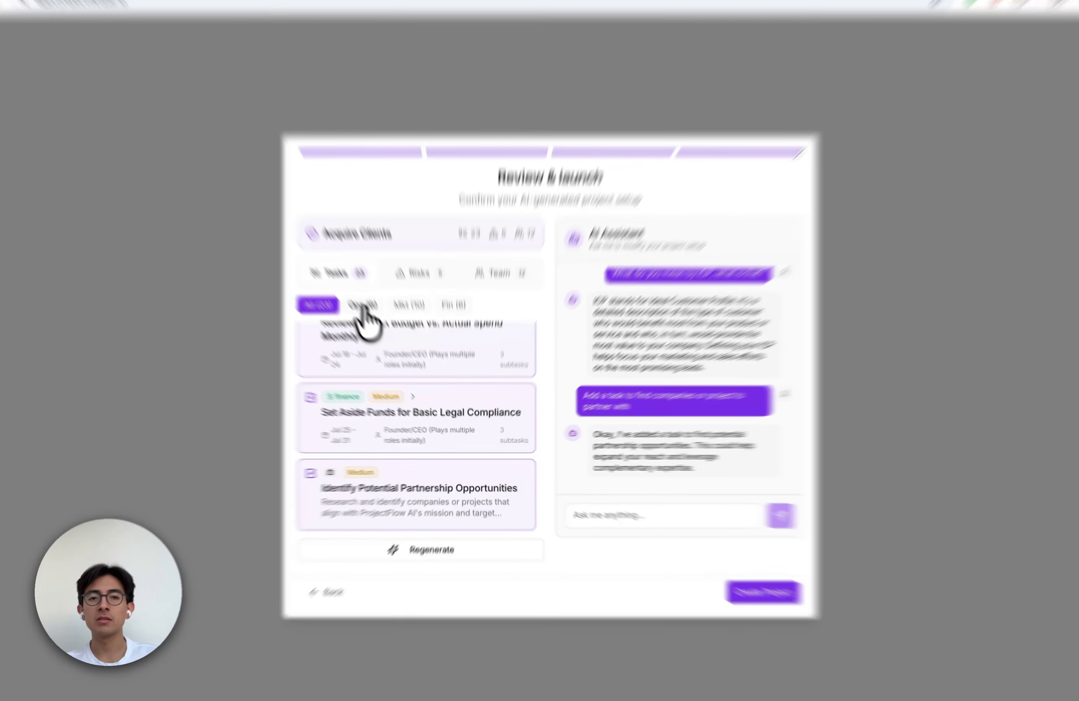
click(382, 327)
click(361, 191)
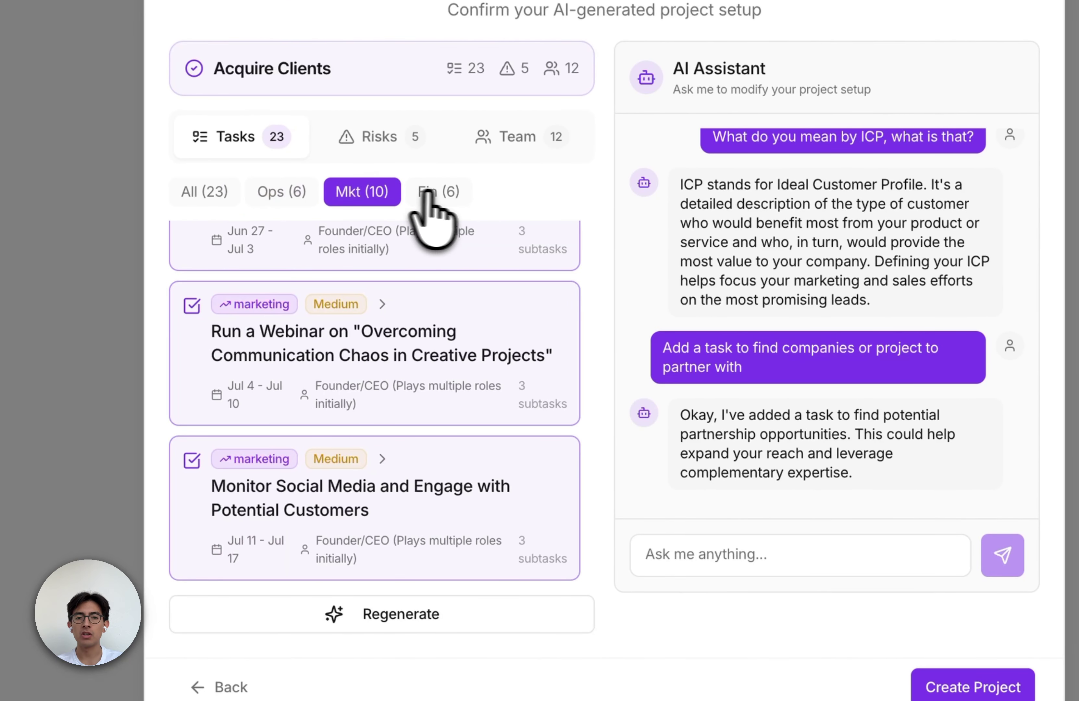
click(438, 193)
- Examine the project's generated risks and its team and resource entries, and return to the finance tasks
click(381, 136)
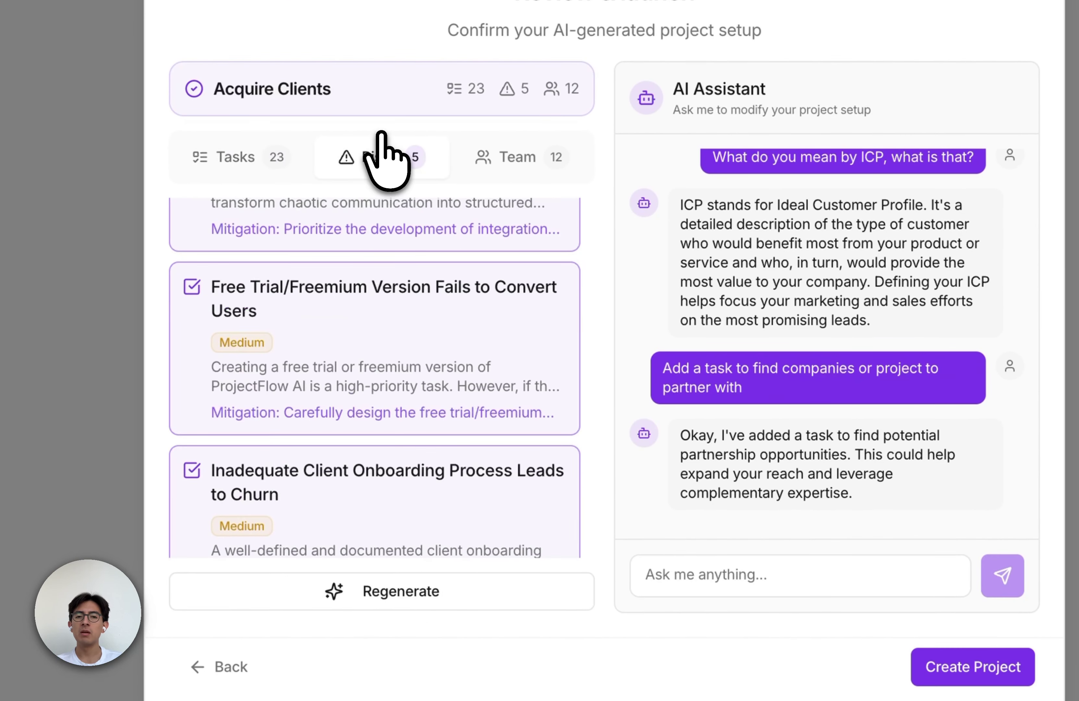
scroll(407, 357, up, 5)
scroll(400, 347, down, 10)
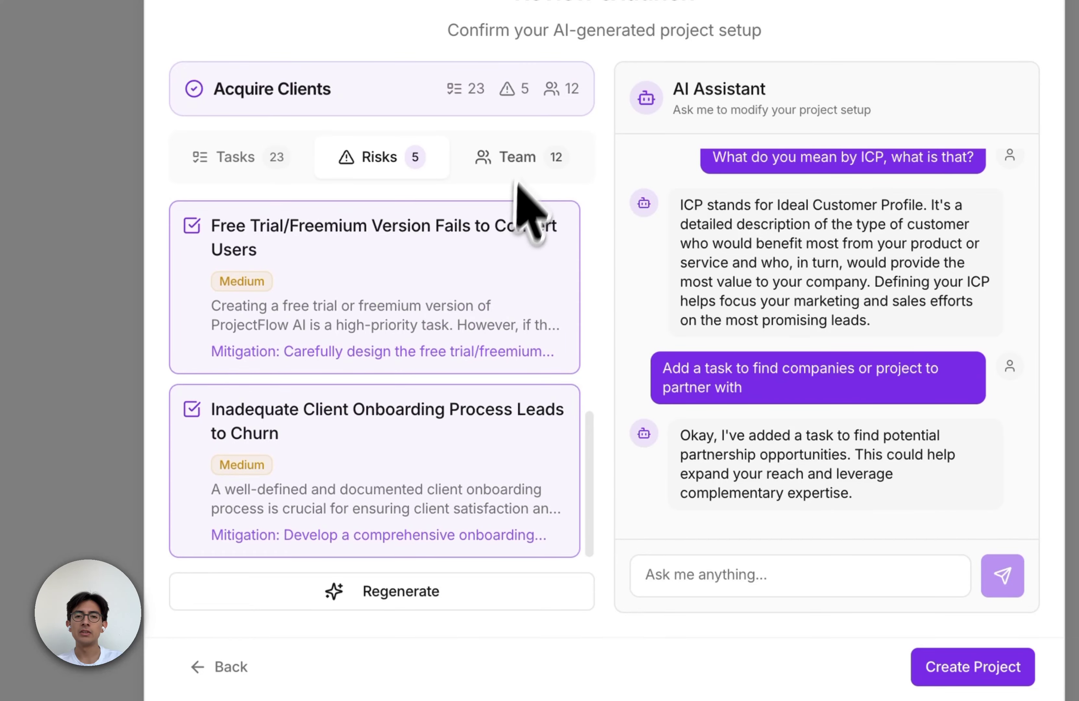
click(523, 158)
scroll(485, 337, up, 10)
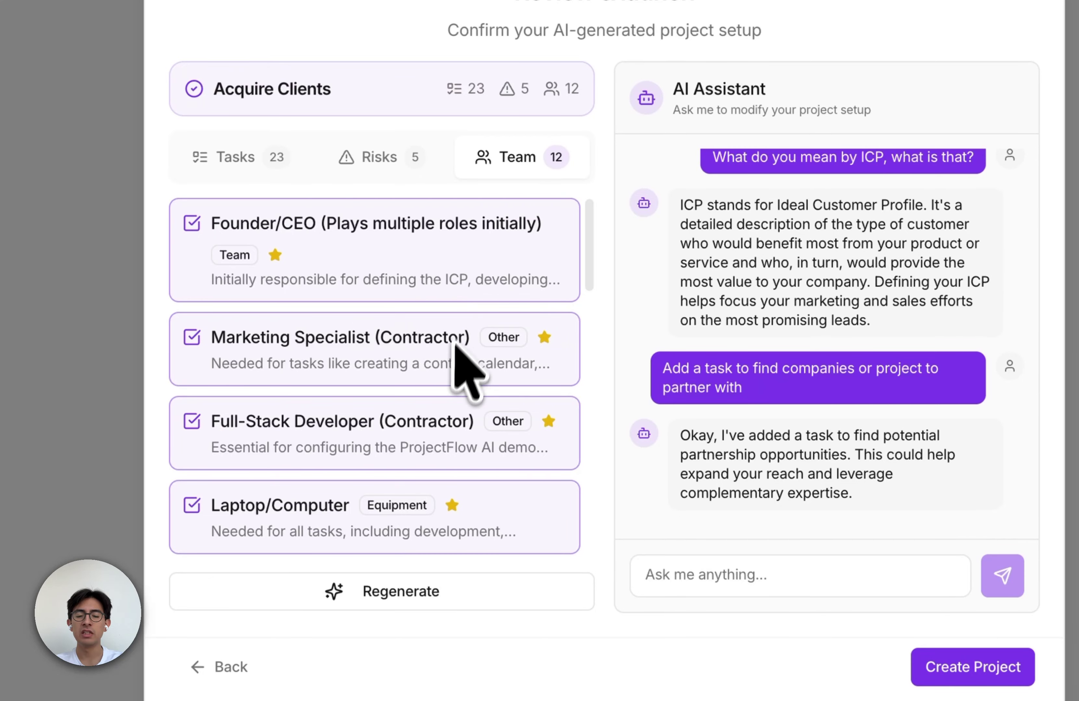
click(694, 575)
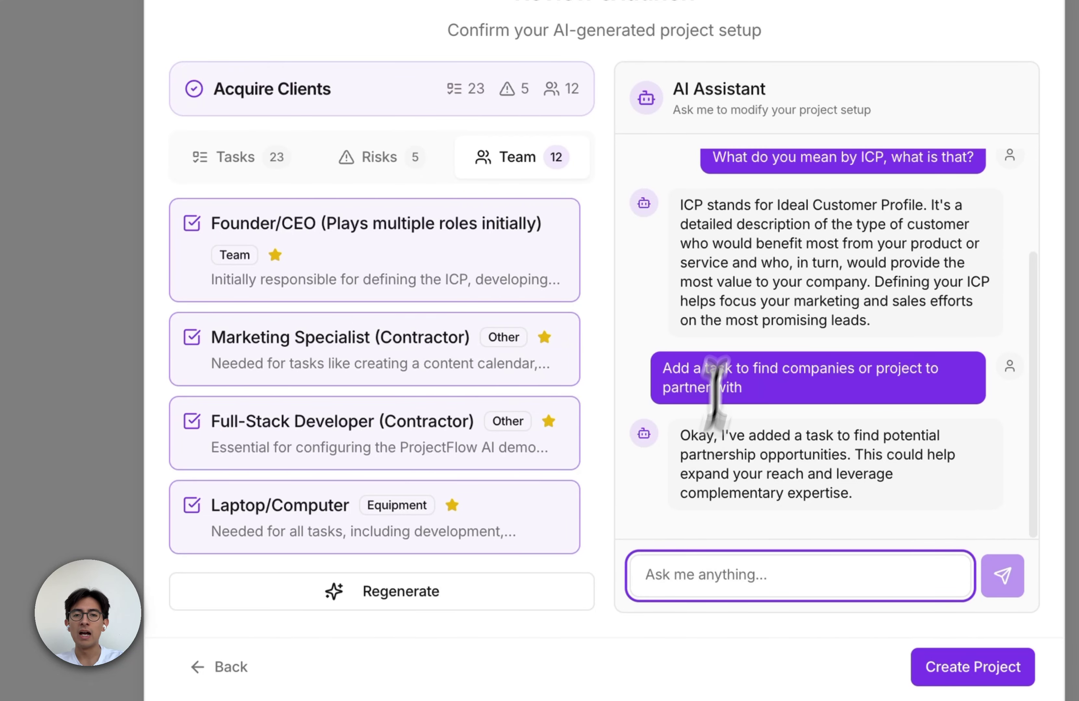
scroll(465, 426, down, 10)
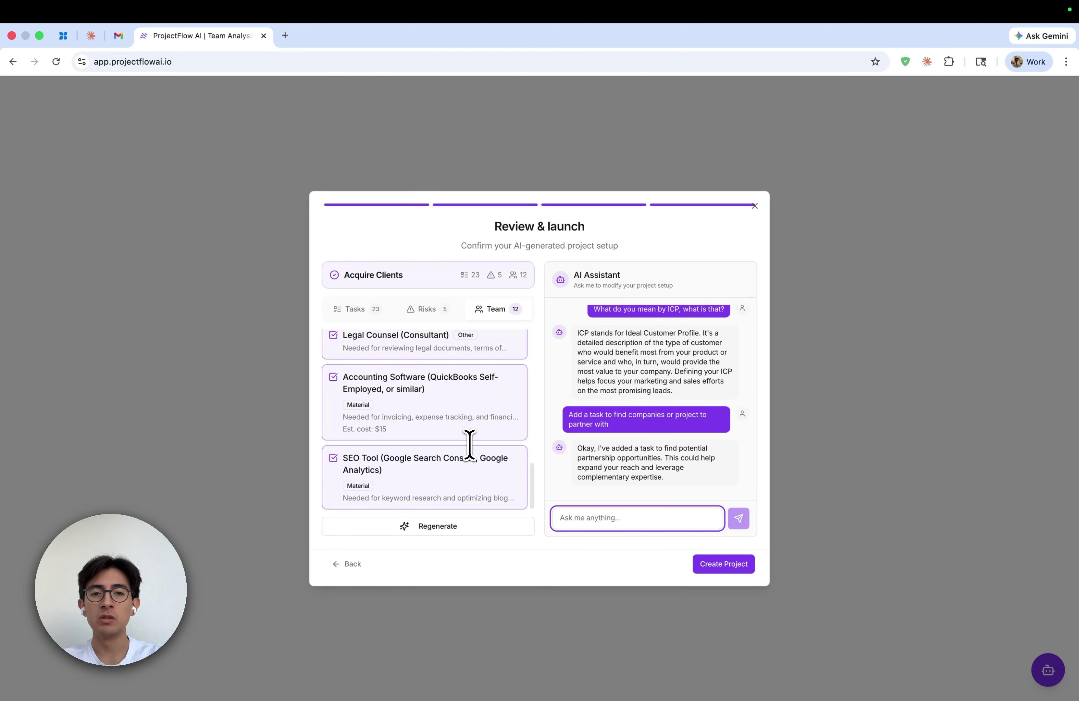
scroll(469, 444, up, 3)
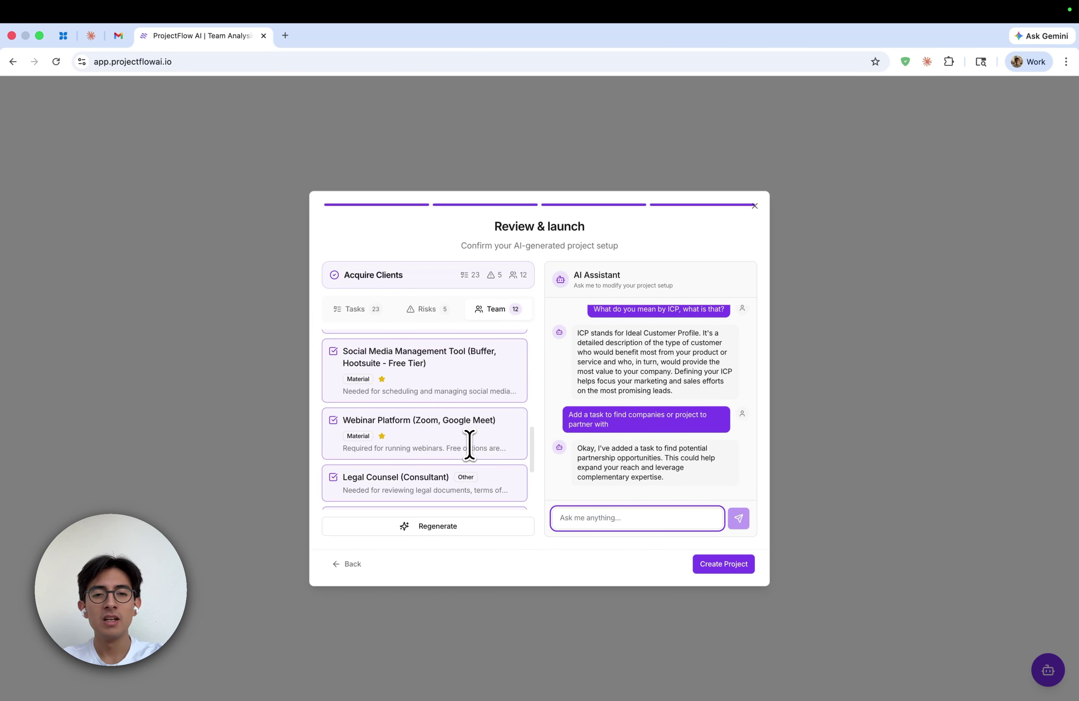
scroll(458, 441, up, 5)
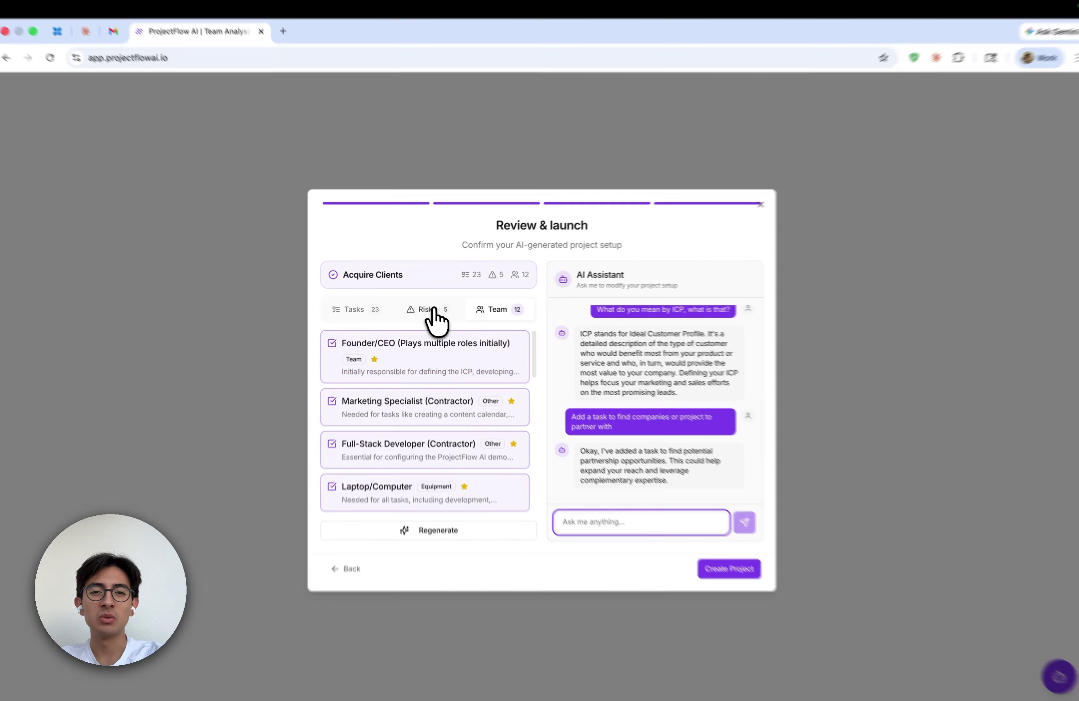
click(434, 314)
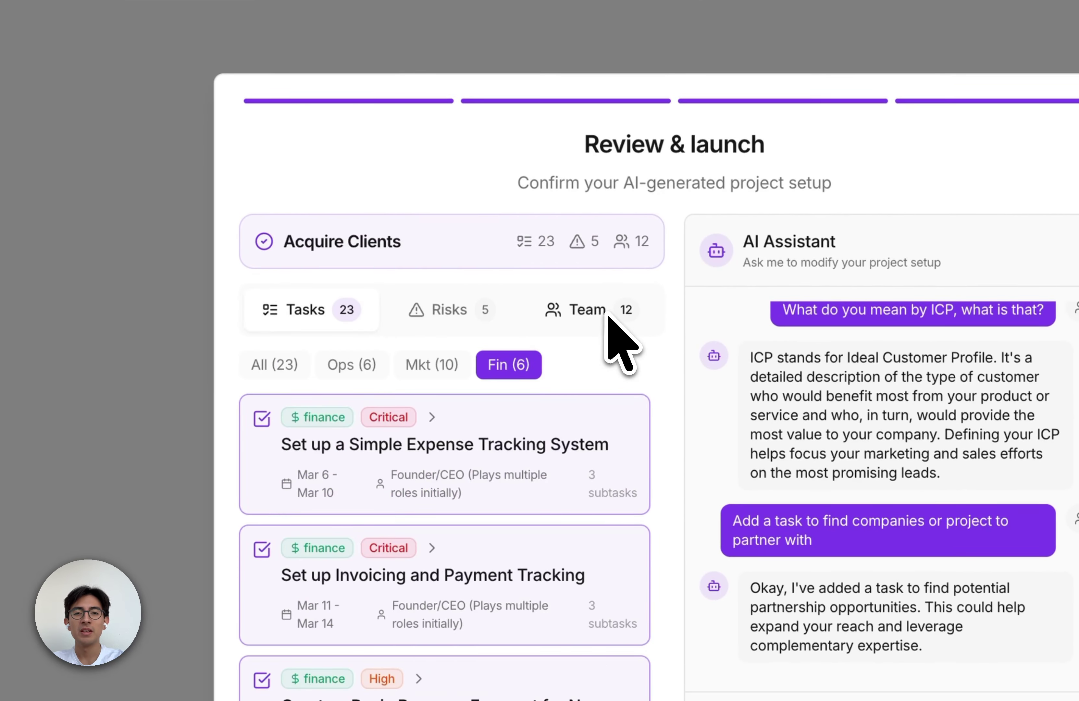
- Check the marketing, operations and complete task lists once more, and create the Acquire Clients project
click(433, 364)
click(351, 364)
click(287, 364)
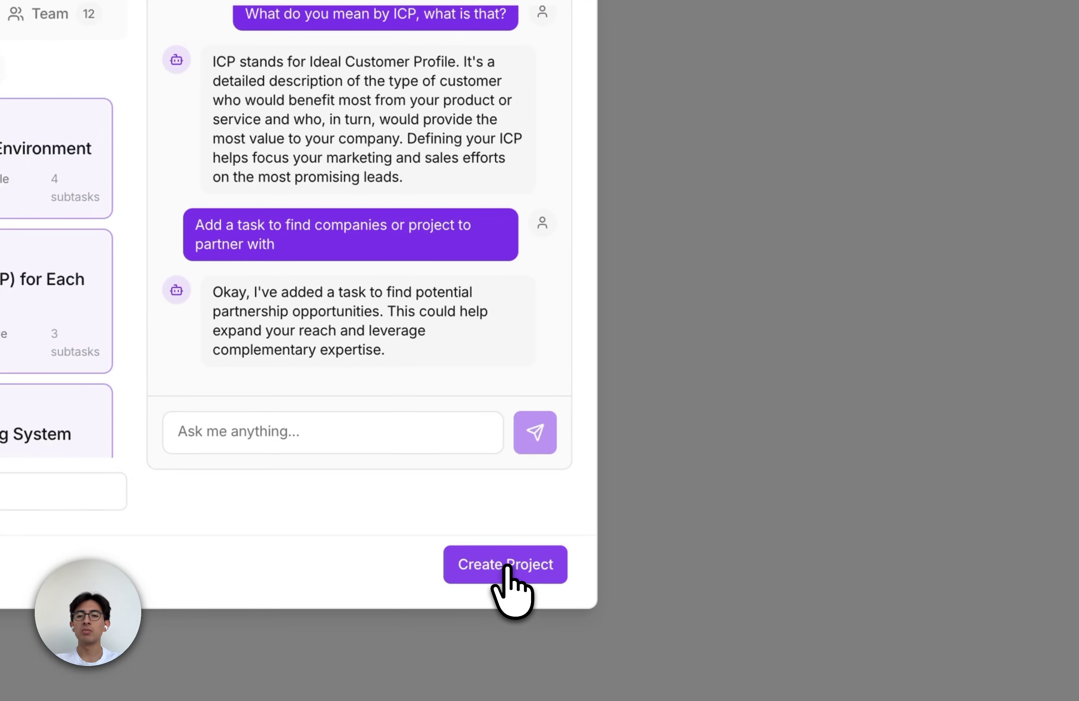
click(506, 565)
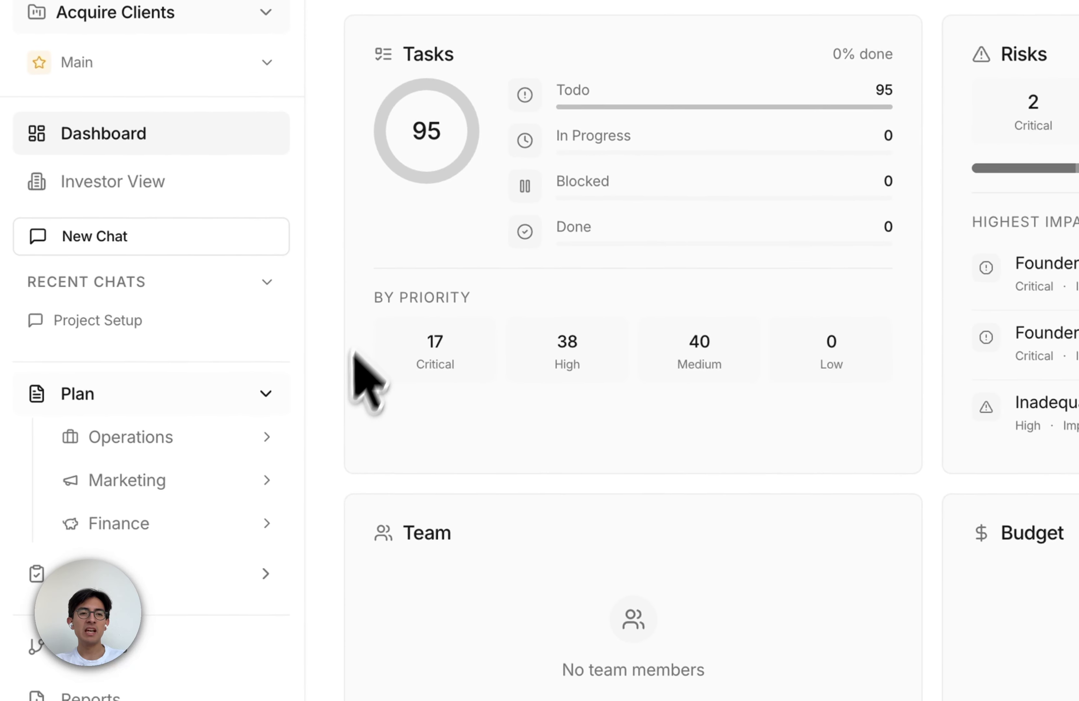
- Open the Tasks page under Operations in the project's plan
click(267, 395)
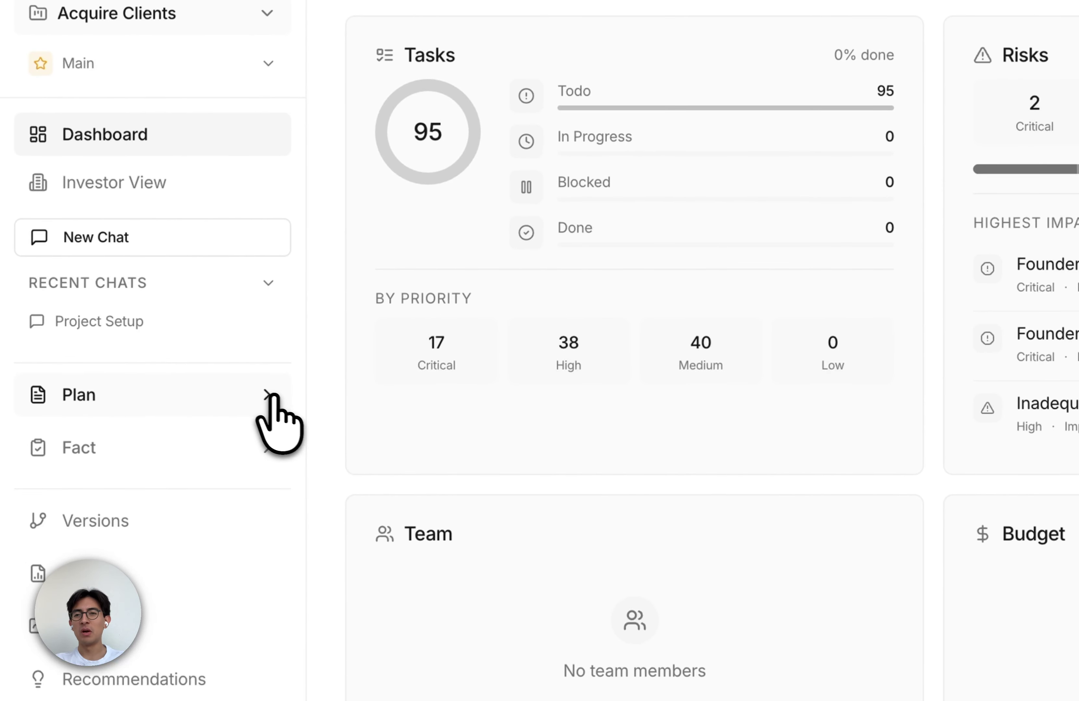
click(265, 395)
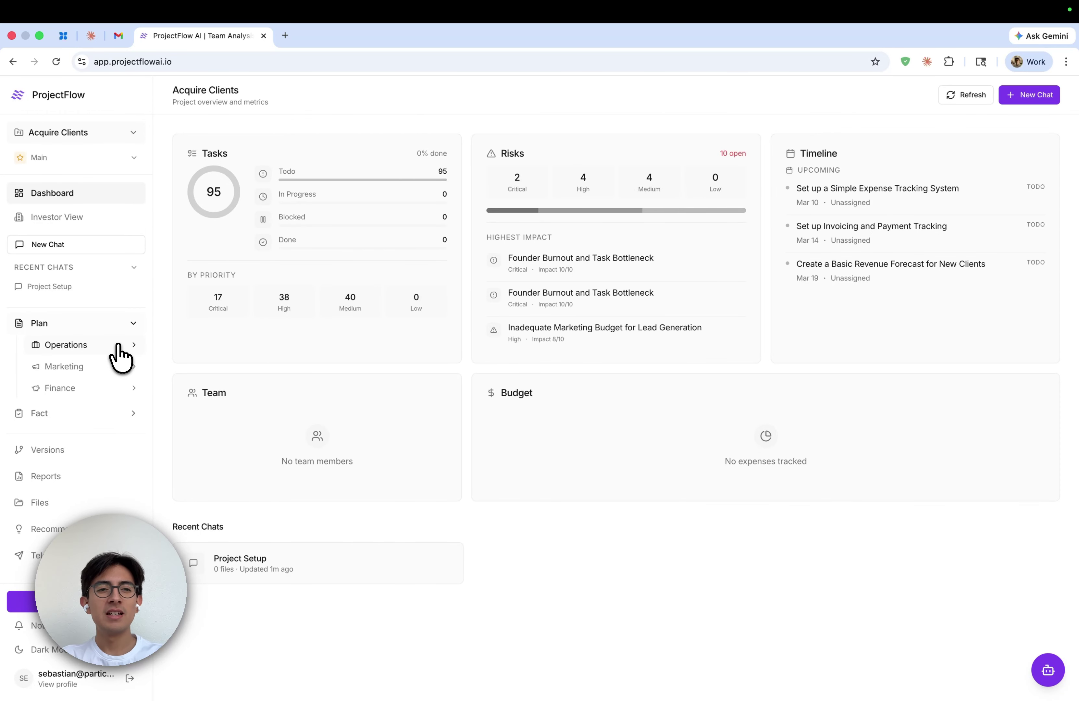
click(119, 347)
click(139, 449)
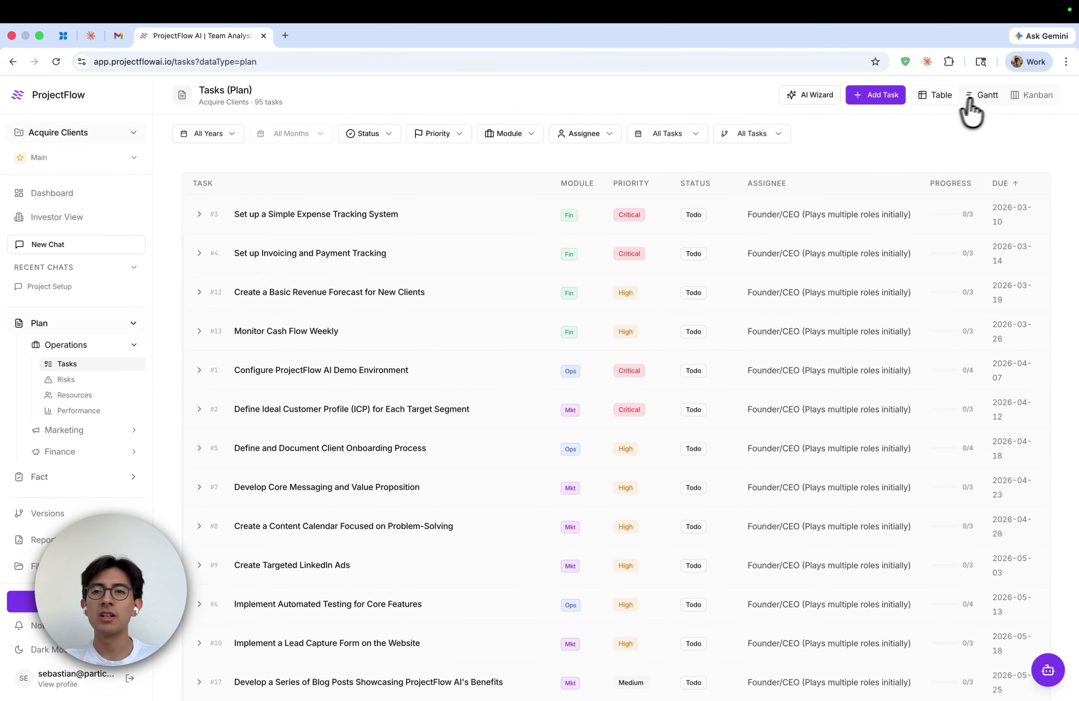
- View the tasks as a Gantt chart and a Kanban board, and move "Configure ProjectFlow AI Demo Environment" to In Progress
click(982, 95)
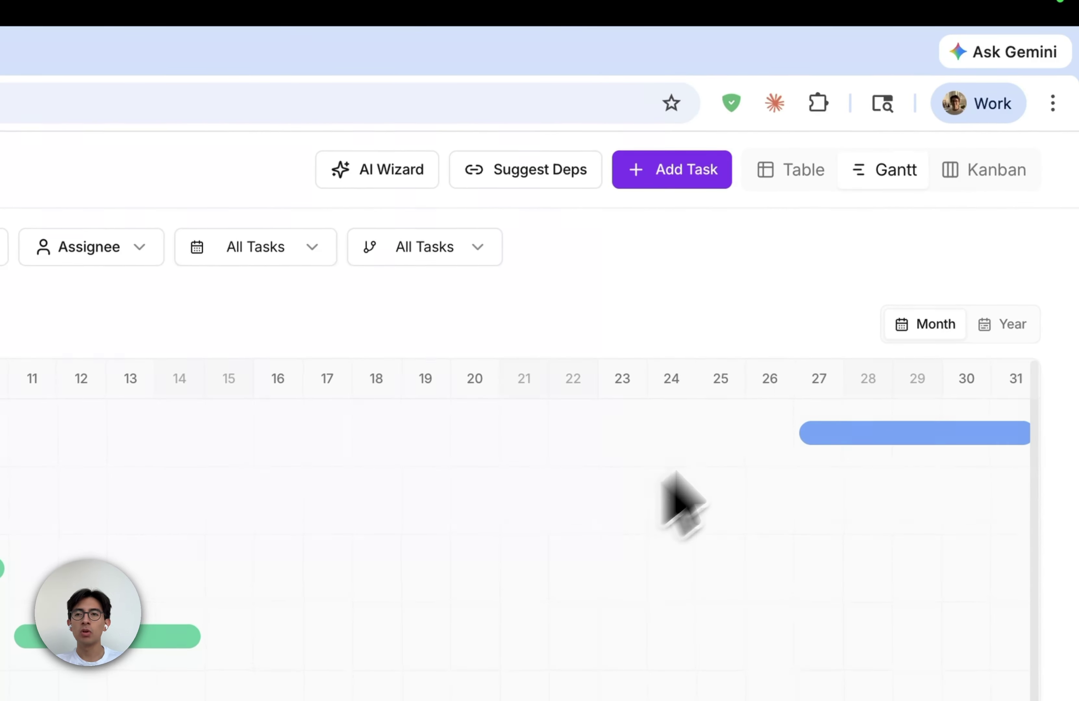
click(989, 175)
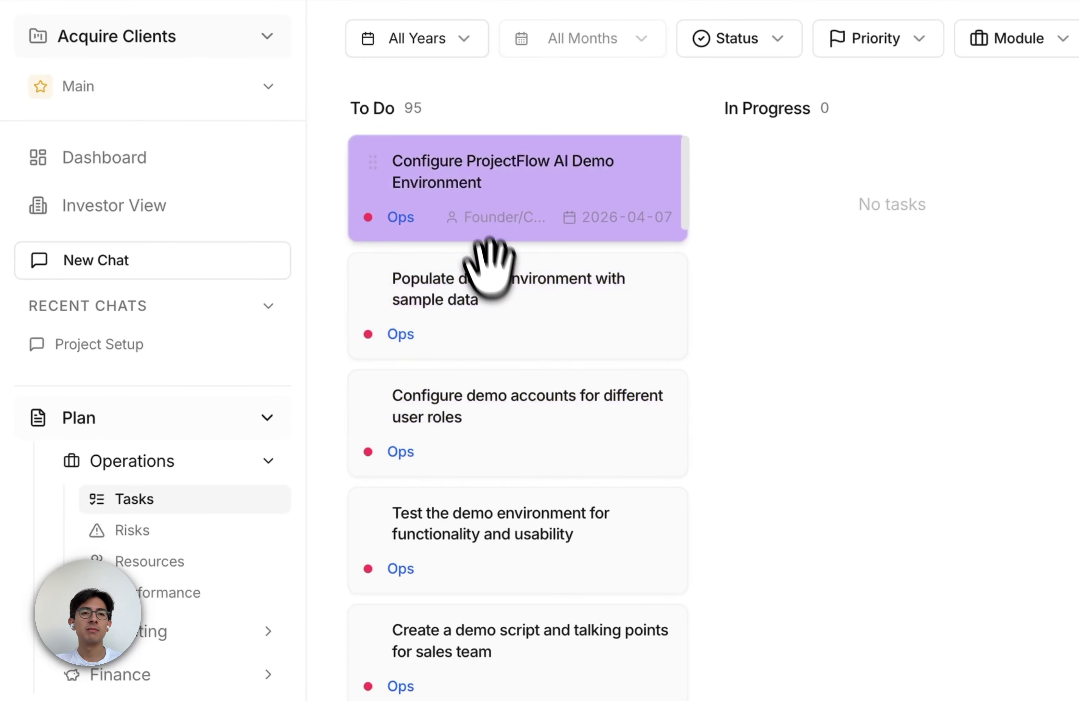
drag(459, 182, 663, 291)
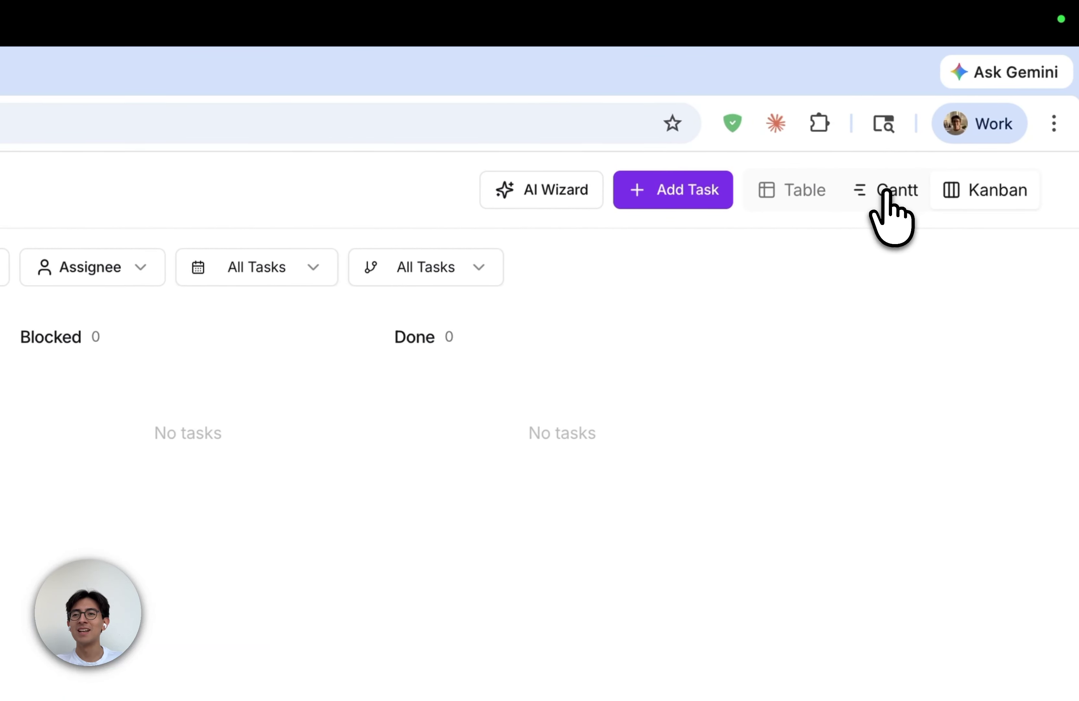
- Examine the tasks on the March 2026 Gantt timeline, and return to the table view to look through the task rows
click(1069, 196)
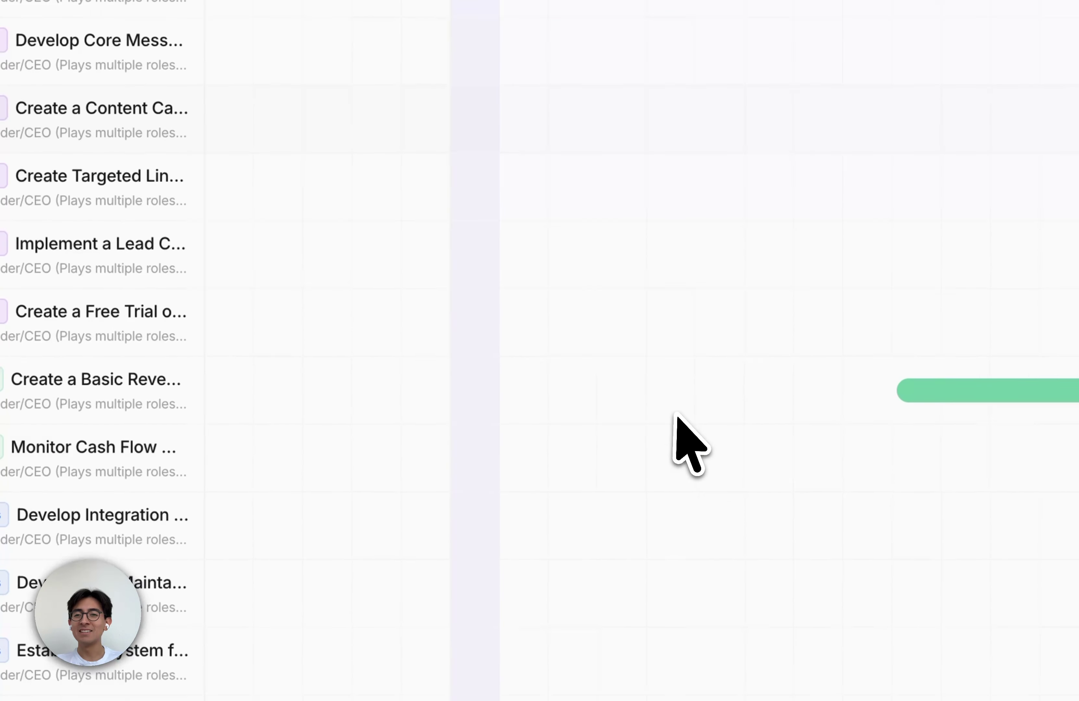
scroll(677, 416, up, 4)
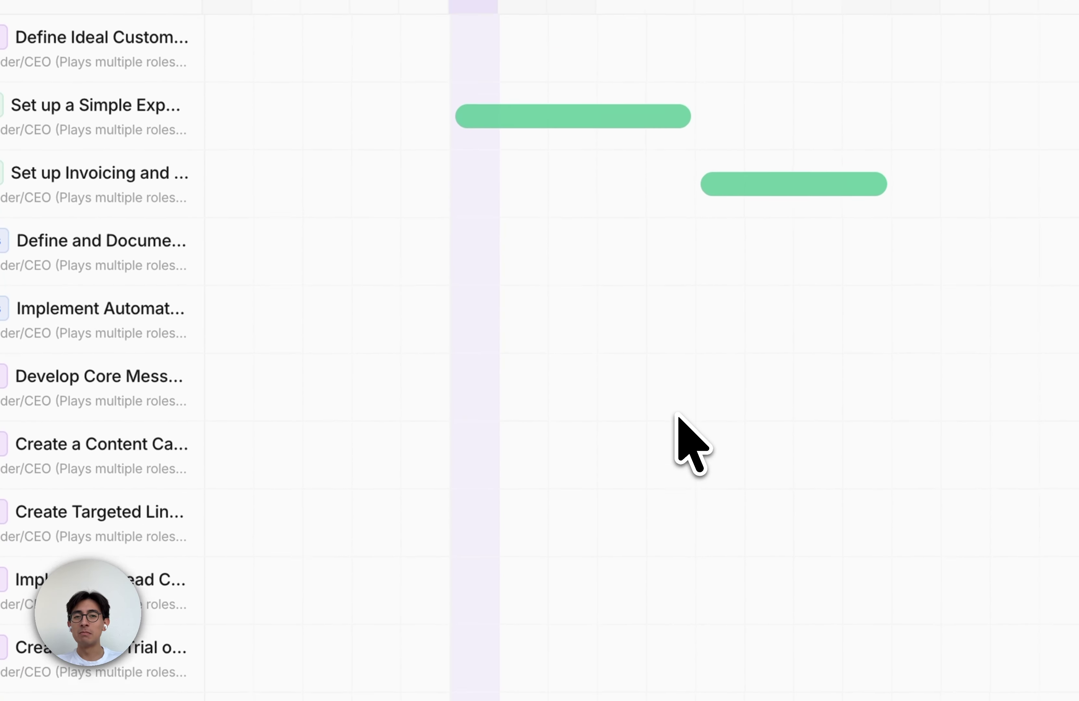
scroll(677, 415, down, 4)
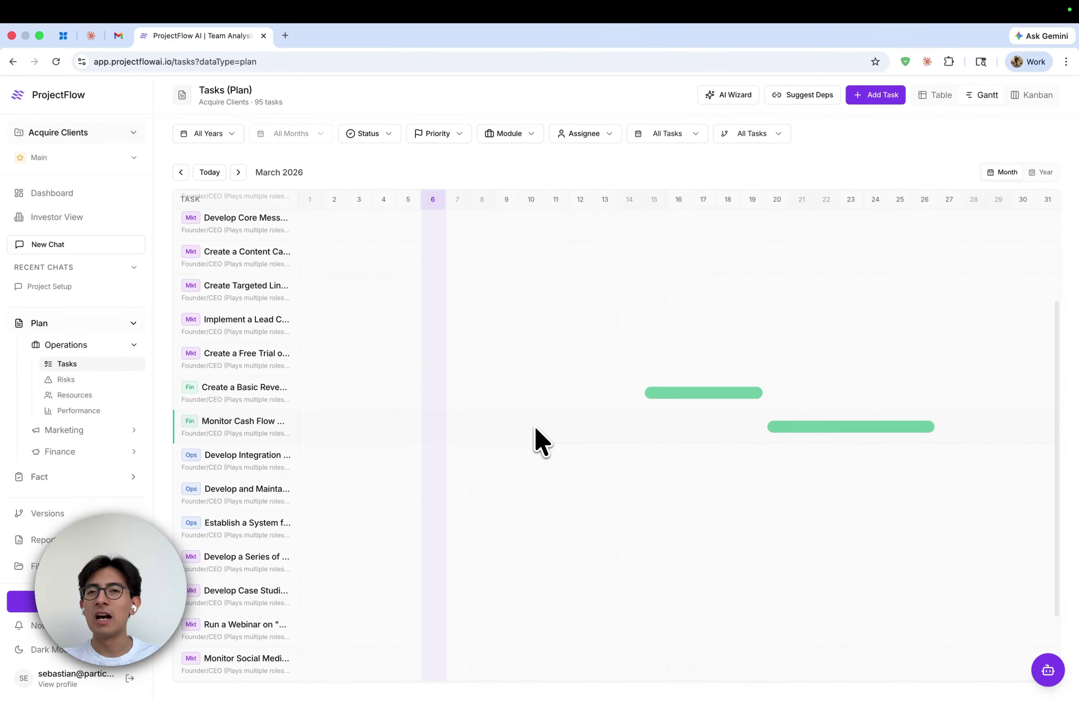
click(933, 96)
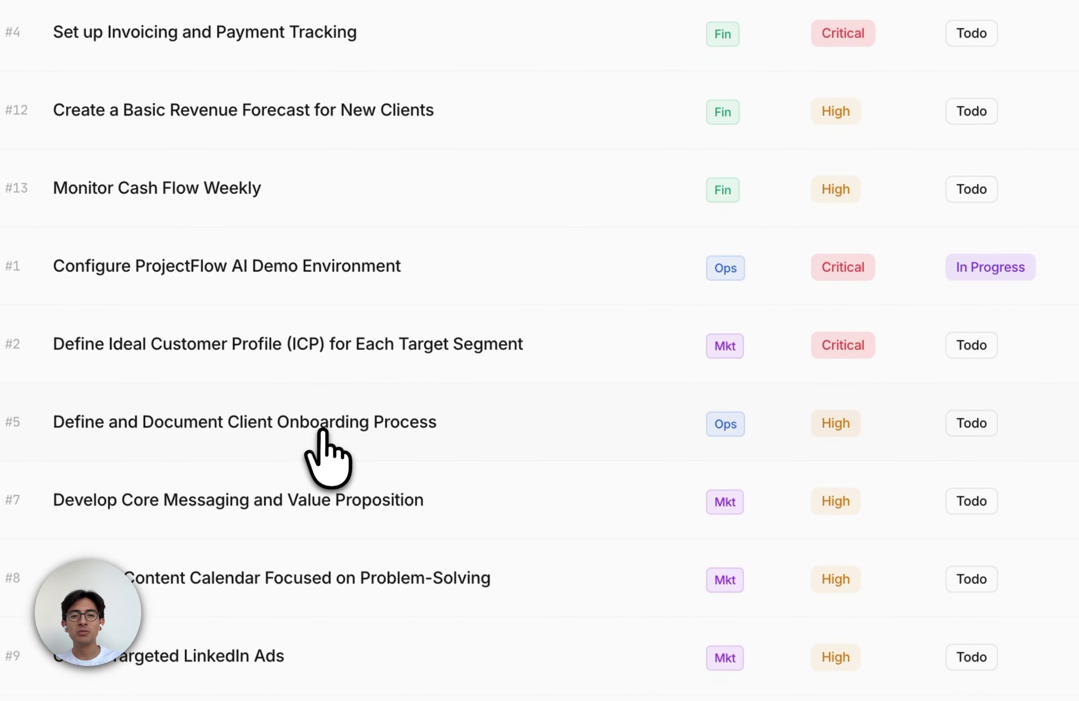
scroll(374, 462, up, 4)
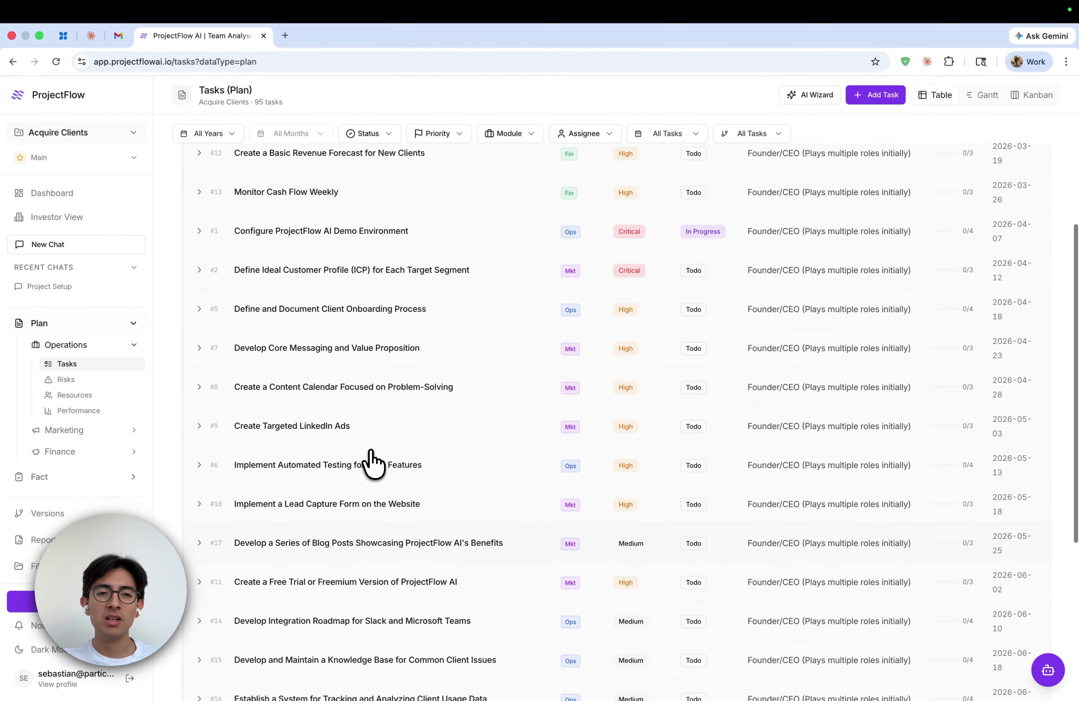
scroll(246, 392, up, 3)
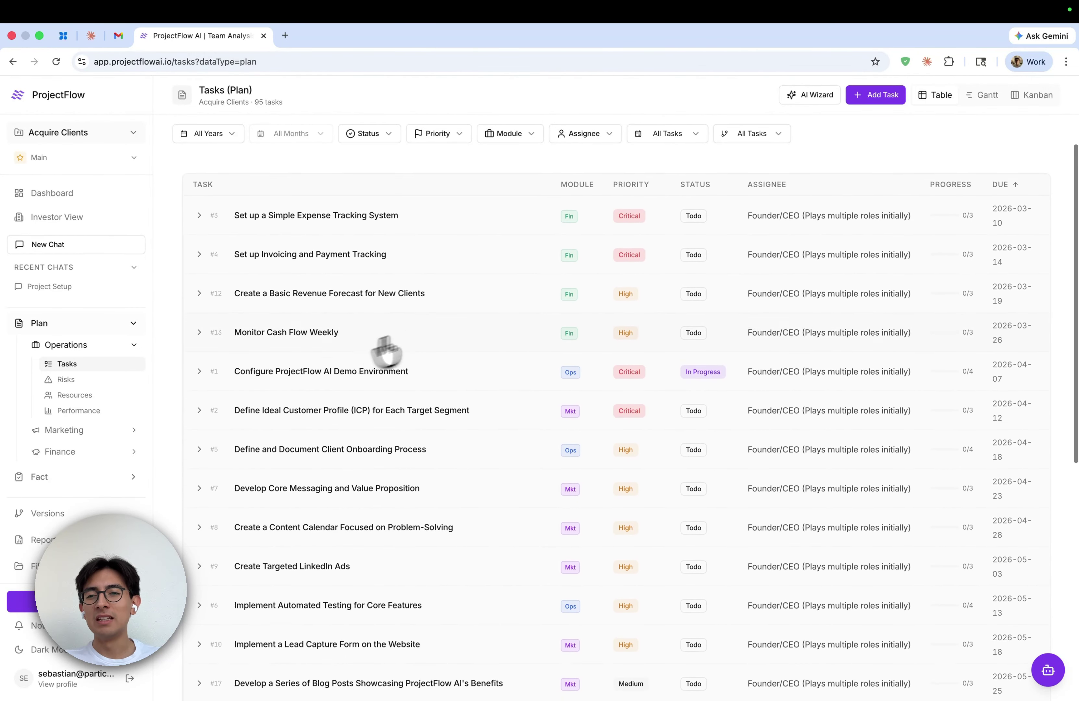
- Filter the task table by the assignee Founder/CEO (Plays multiple roles initially) and look through the matching tasks
click(612, 135)
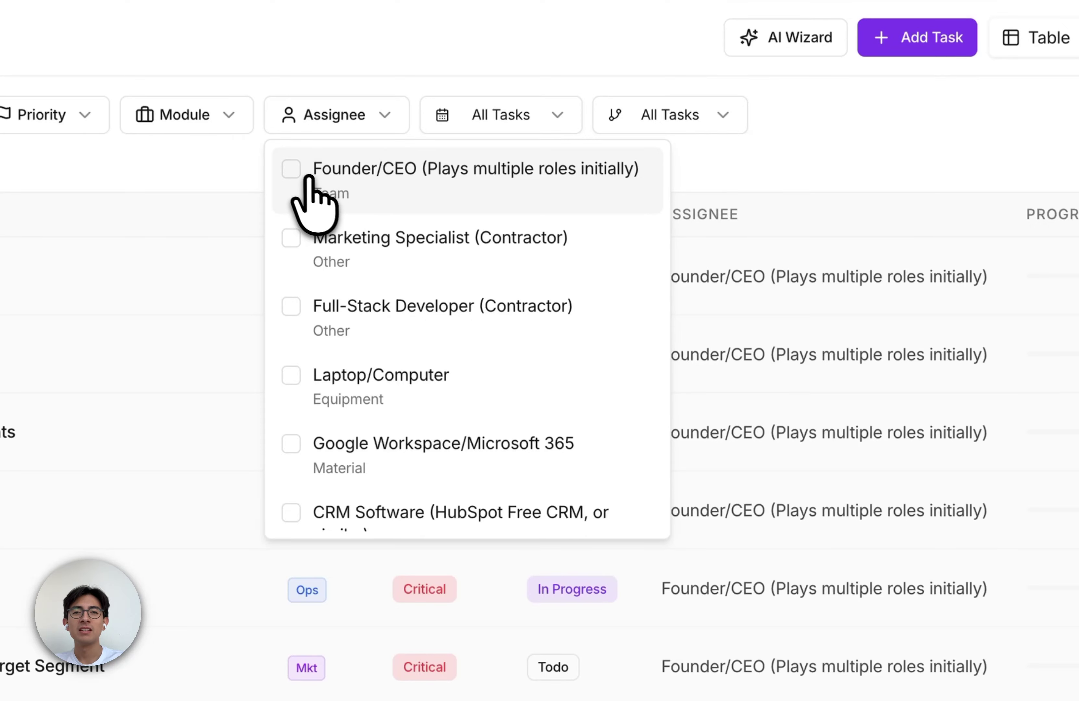
click(295, 173)
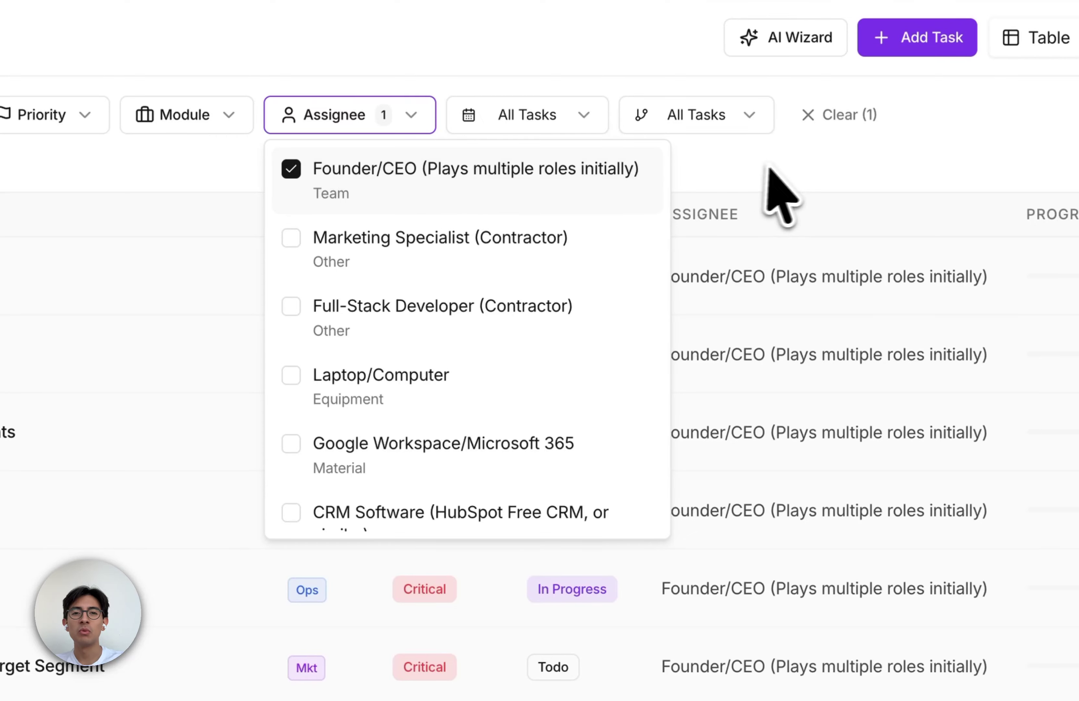
click(793, 191)
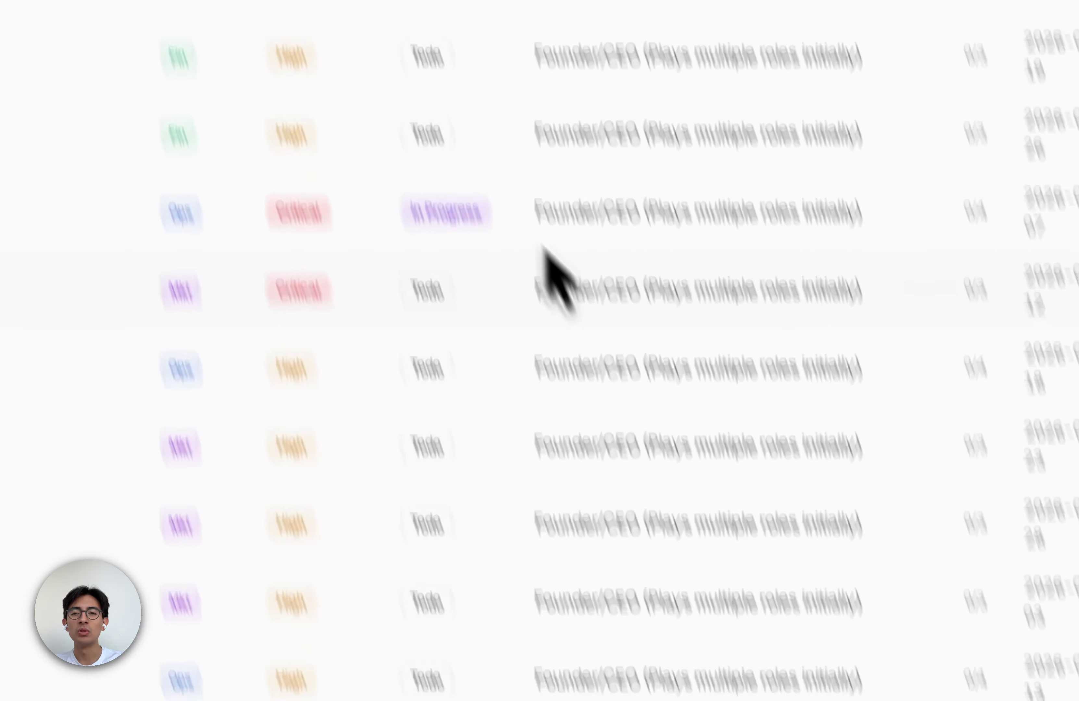
scroll(543, 248, down, 20)
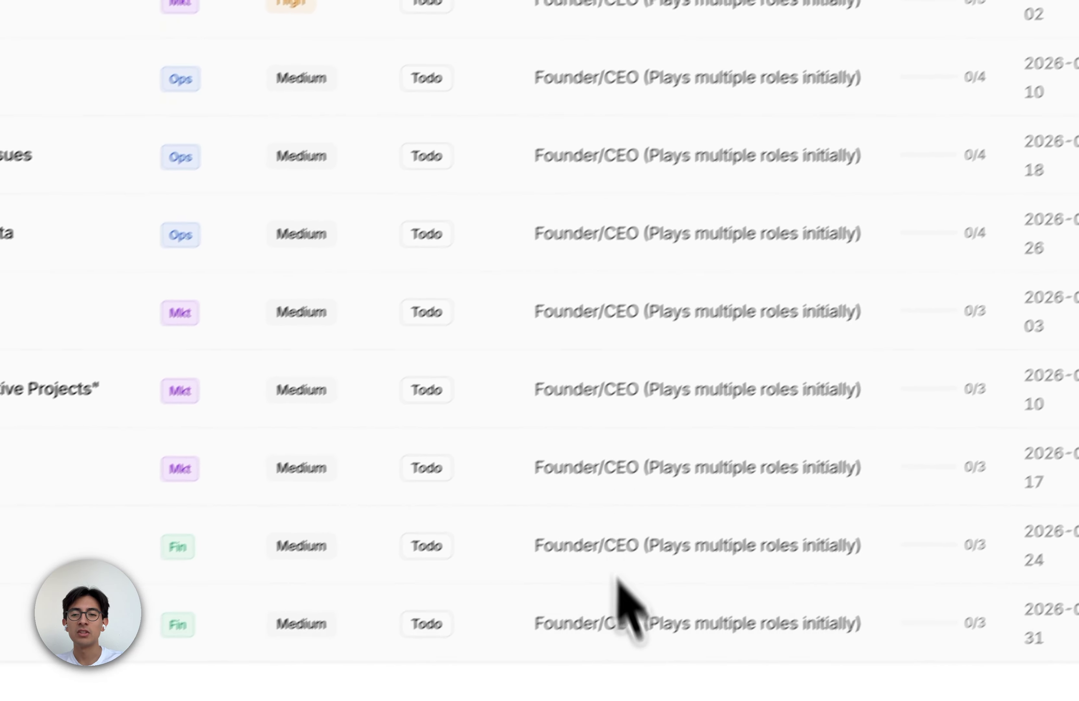
scroll(619, 592, up, 20)
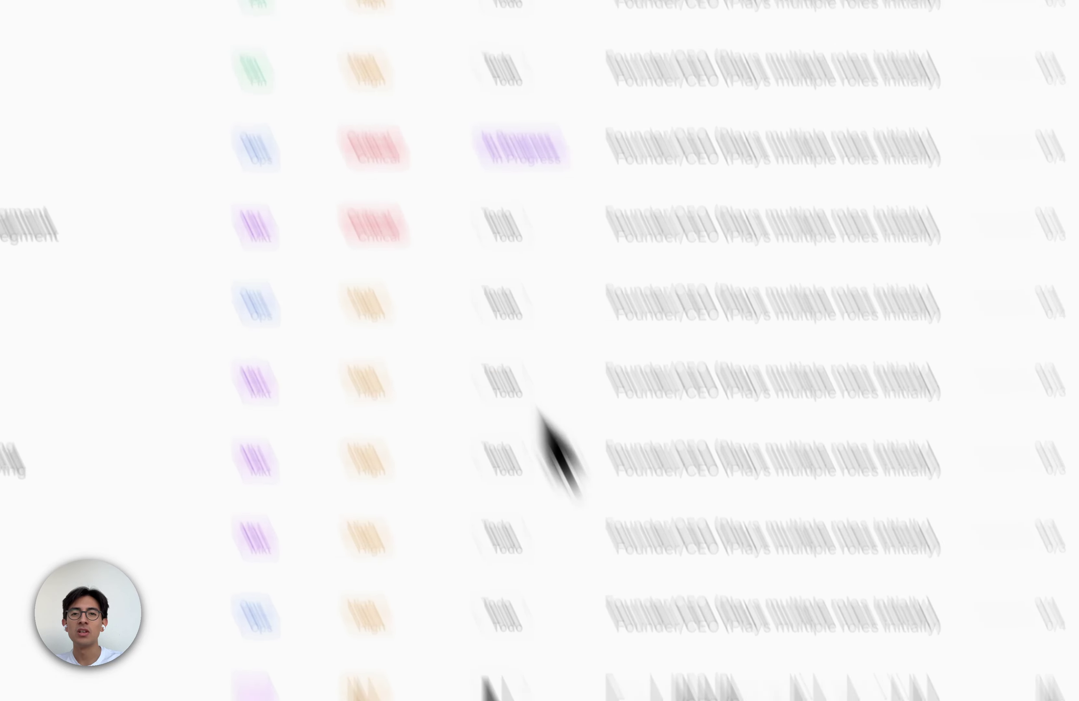
- Try the assignee filter with Marketing Specialist (Contractor), Full-Stack Developer (Contractor) and Laptop/Computer, and clear all assignee selections
click(512, 75)
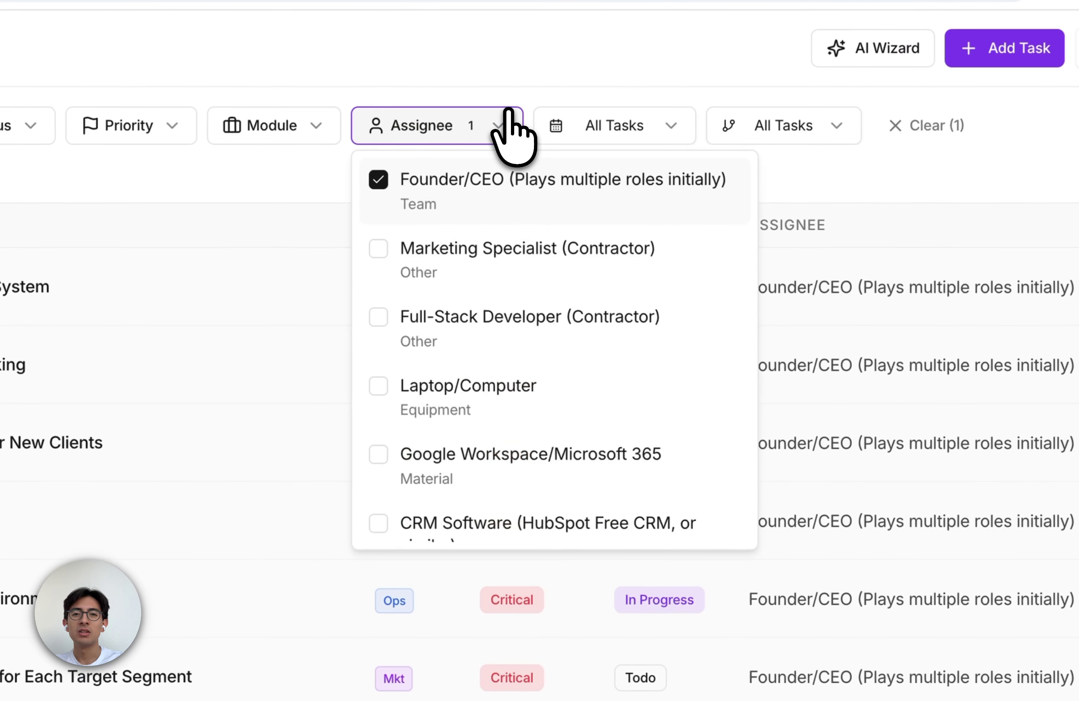
click(379, 249)
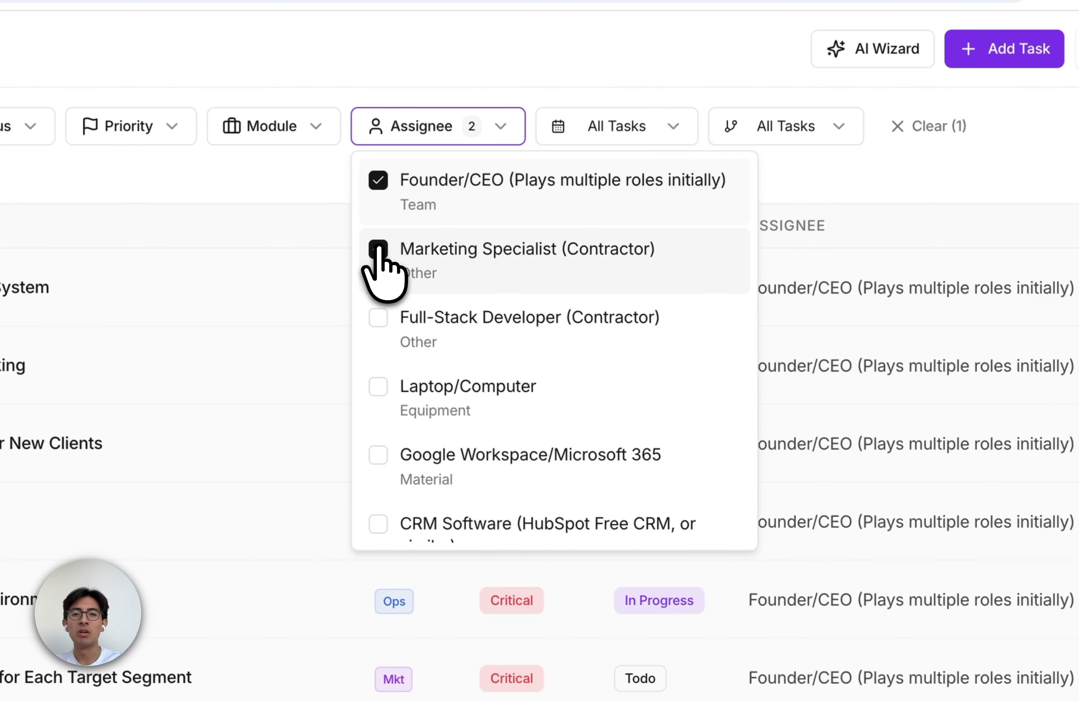
click(379, 180)
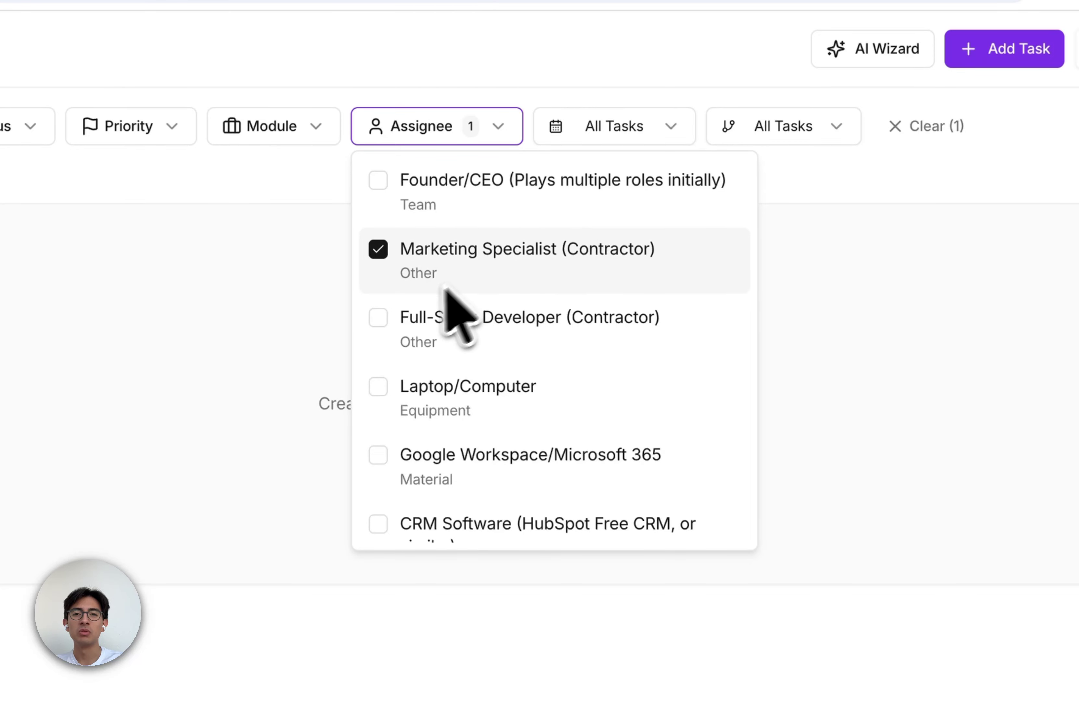
click(379, 319)
click(383, 269)
click(379, 387)
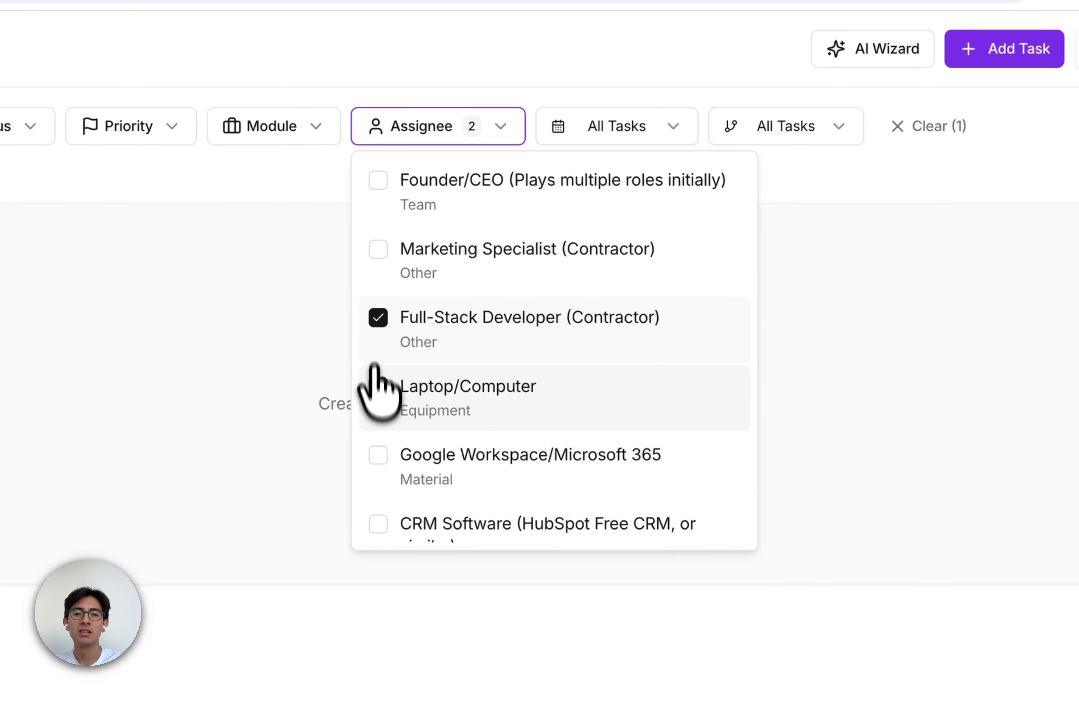
click(379, 319)
click(379, 387)
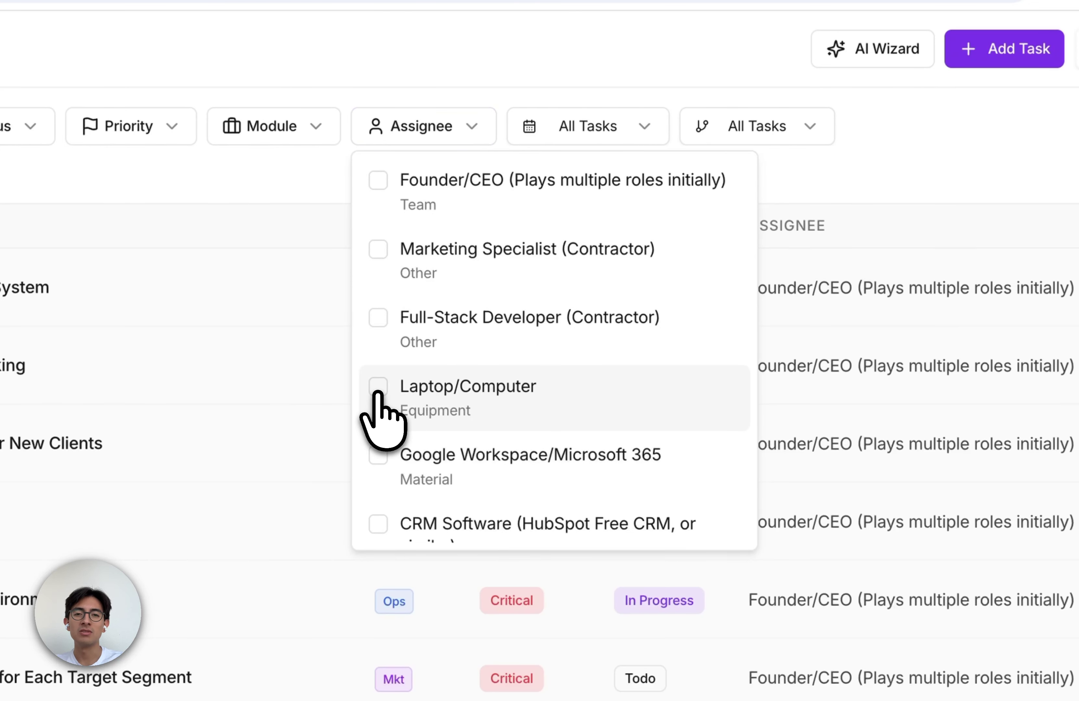
scroll(379, 389, down, 5)
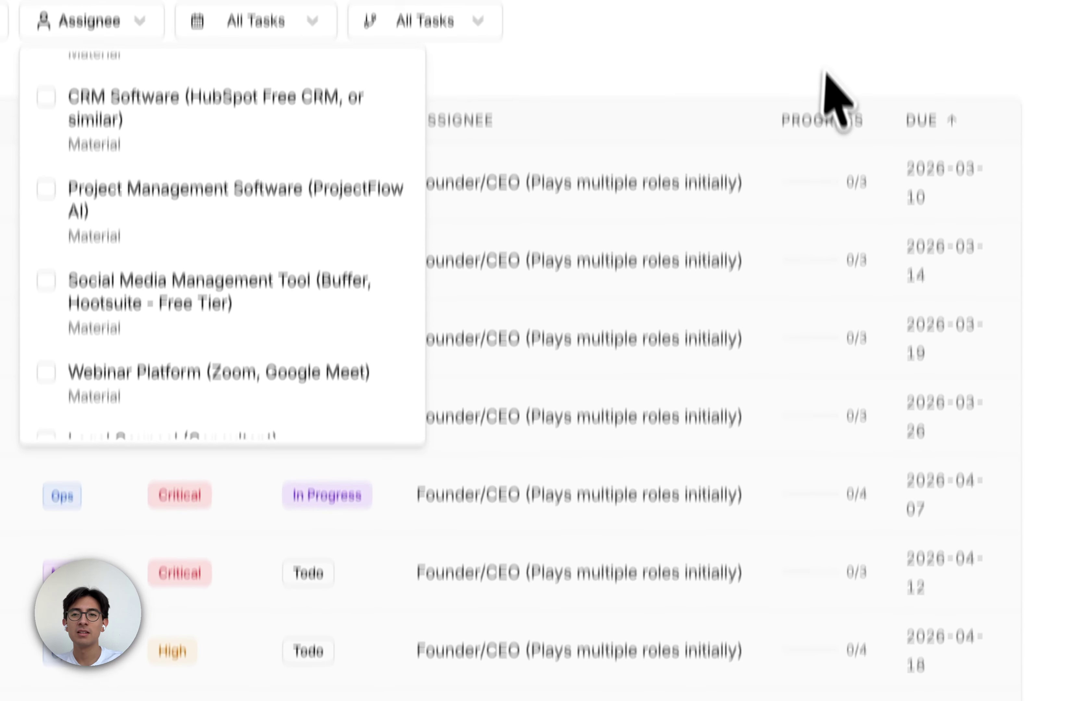
click(827, 73)
- Review the unfiltered task table down to "Identify Potential Partnership Opportunities", and return to its first rows
scroll(834, 111, down, 7)
scroll(728, 446, down, 10)
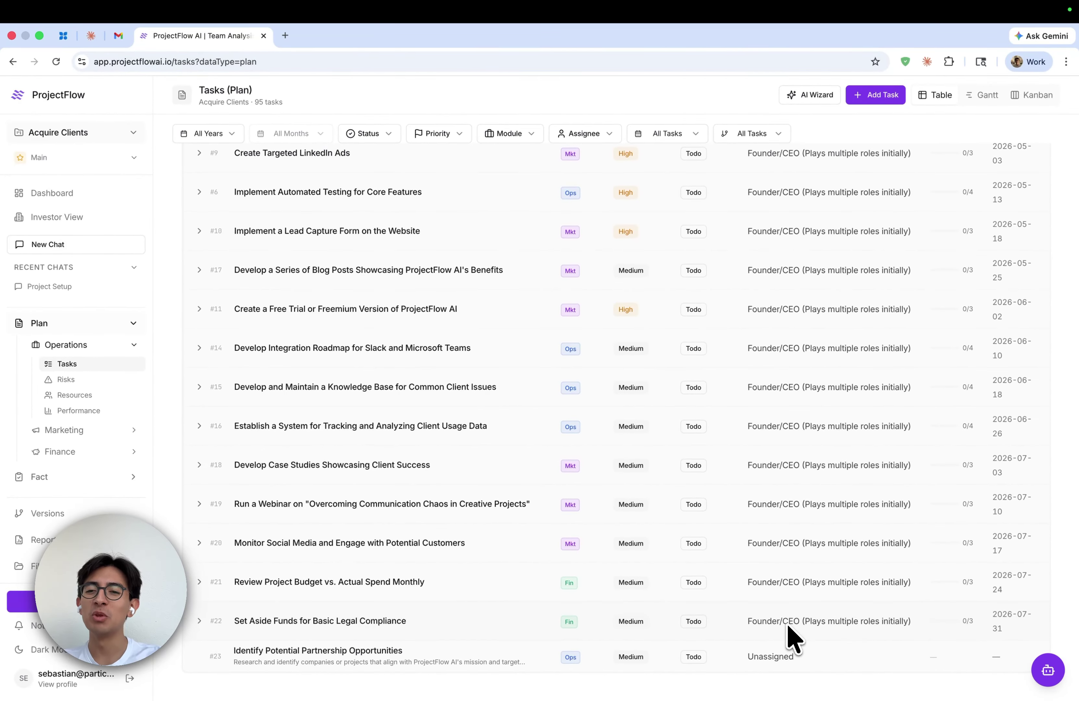
scroll(810, 424, up, 15)
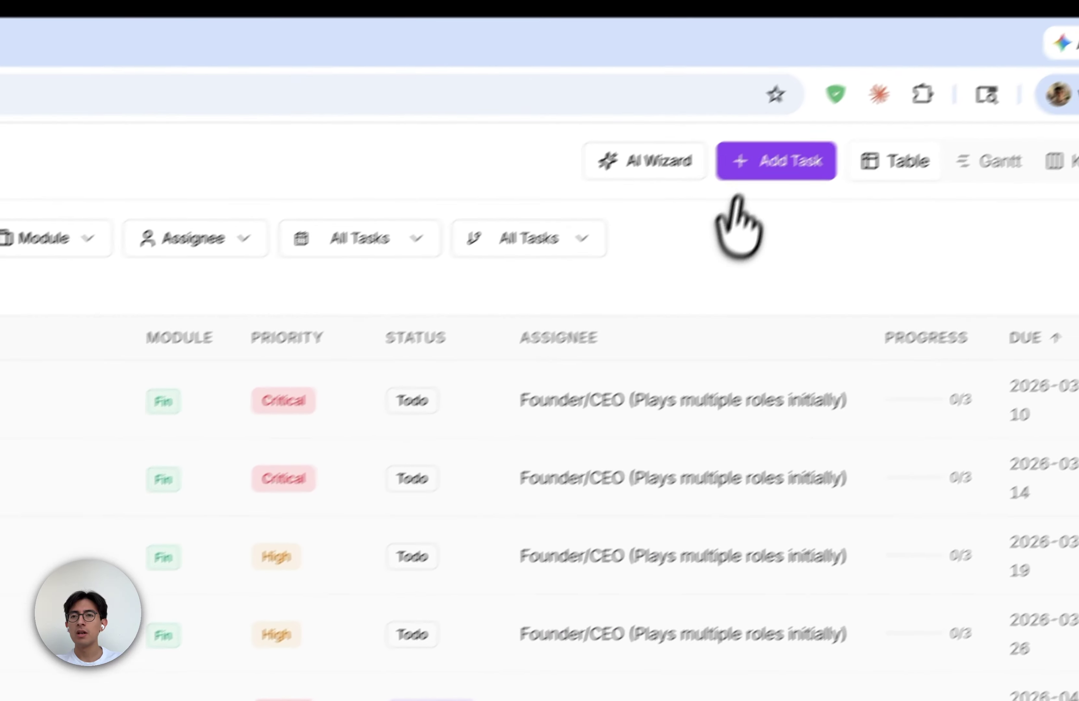
- Start a new task titled "Find an assistant" with Critical priority and Todo status
click(720, 178)
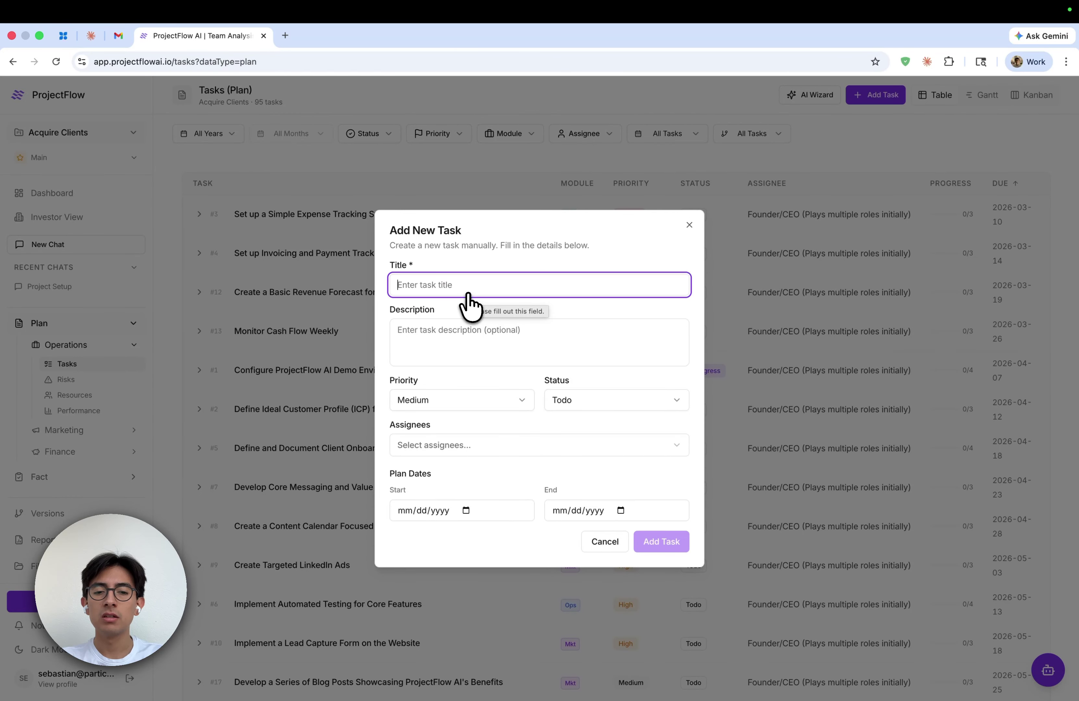
text(Find an assistant)
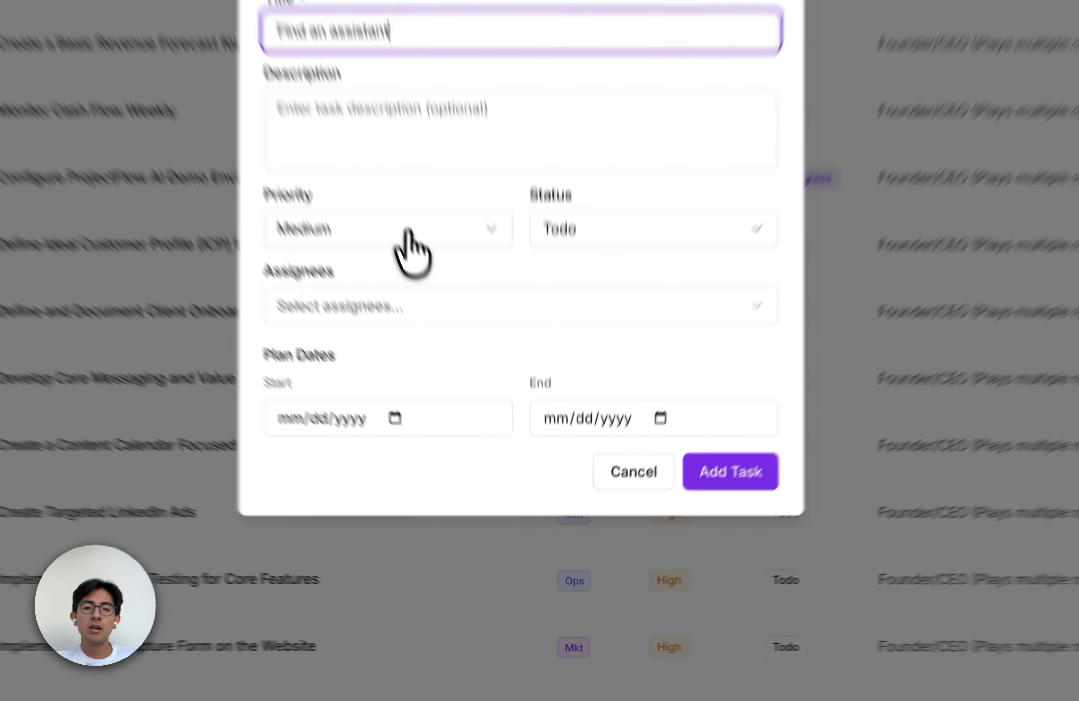
click(473, 404)
click(295, 327)
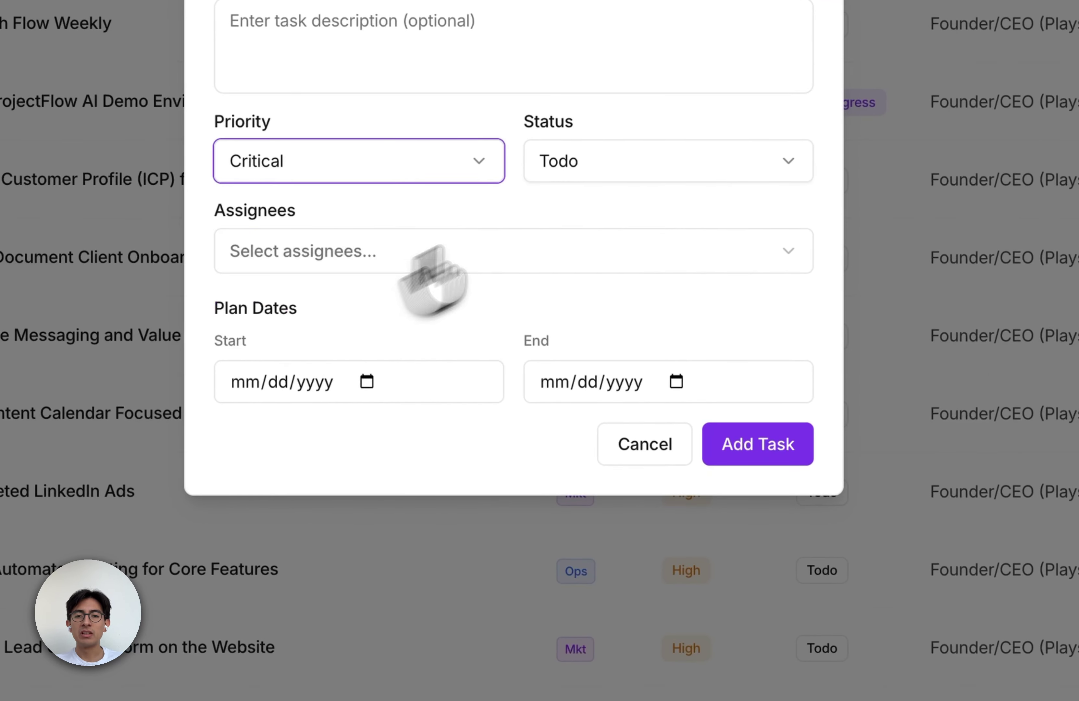
click(622, 160)
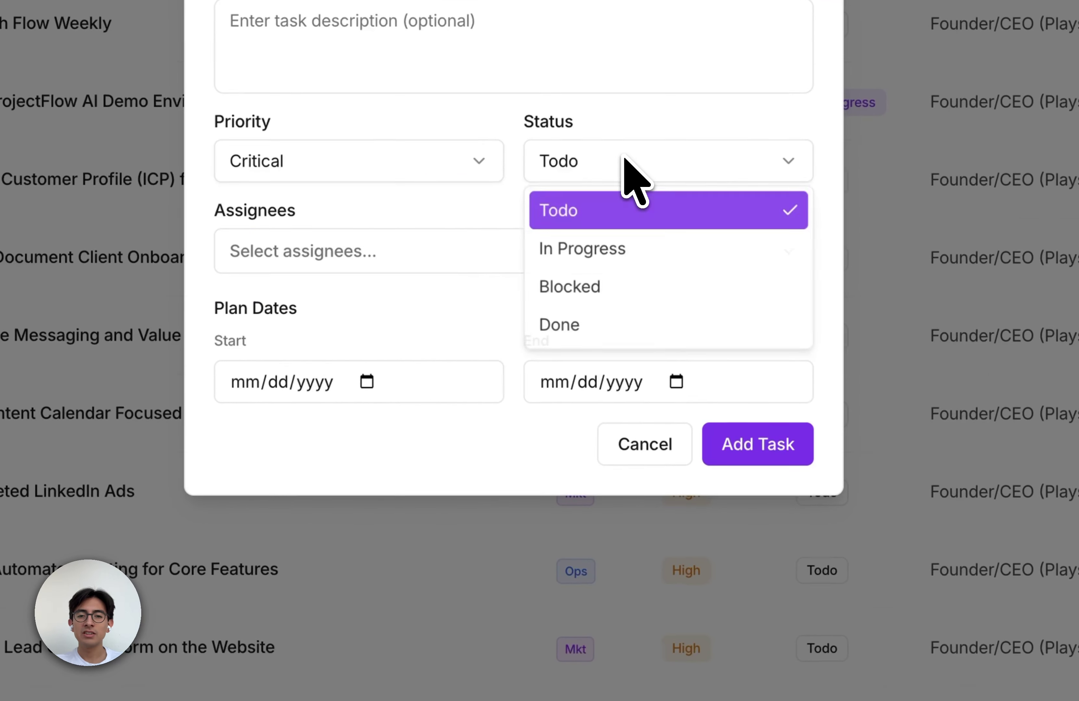
click(579, 171)
- Assign the new task to Founder/CEO (Plays multiple roles initially)
click(489, 255)
click(320, 339)
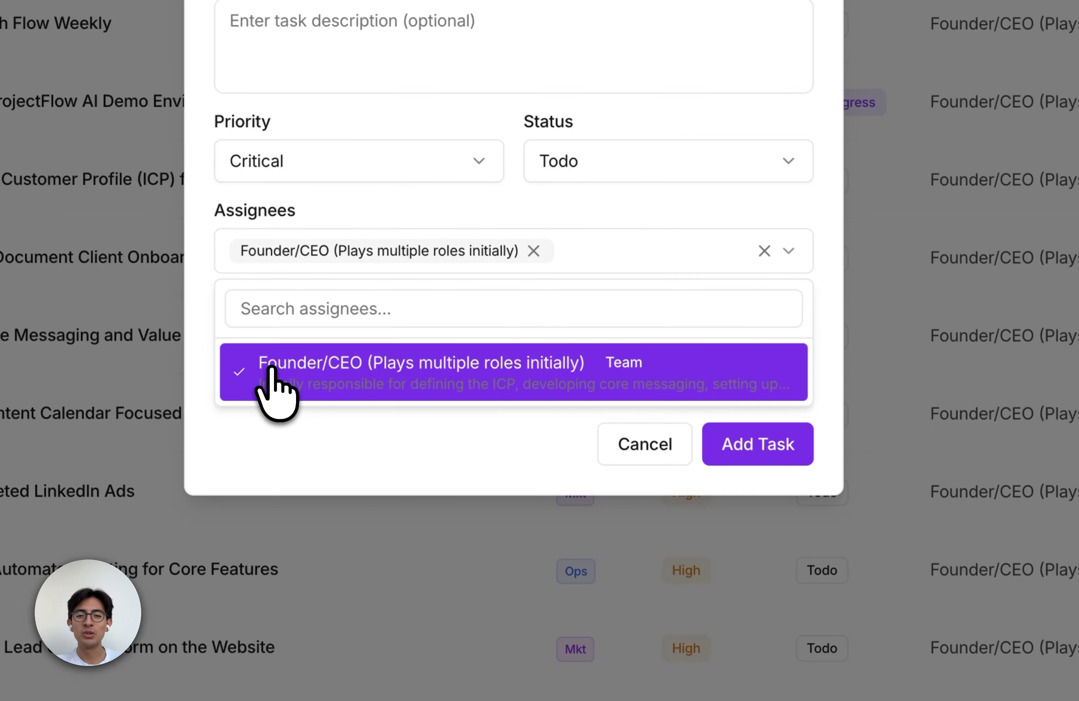
click(496, 242)
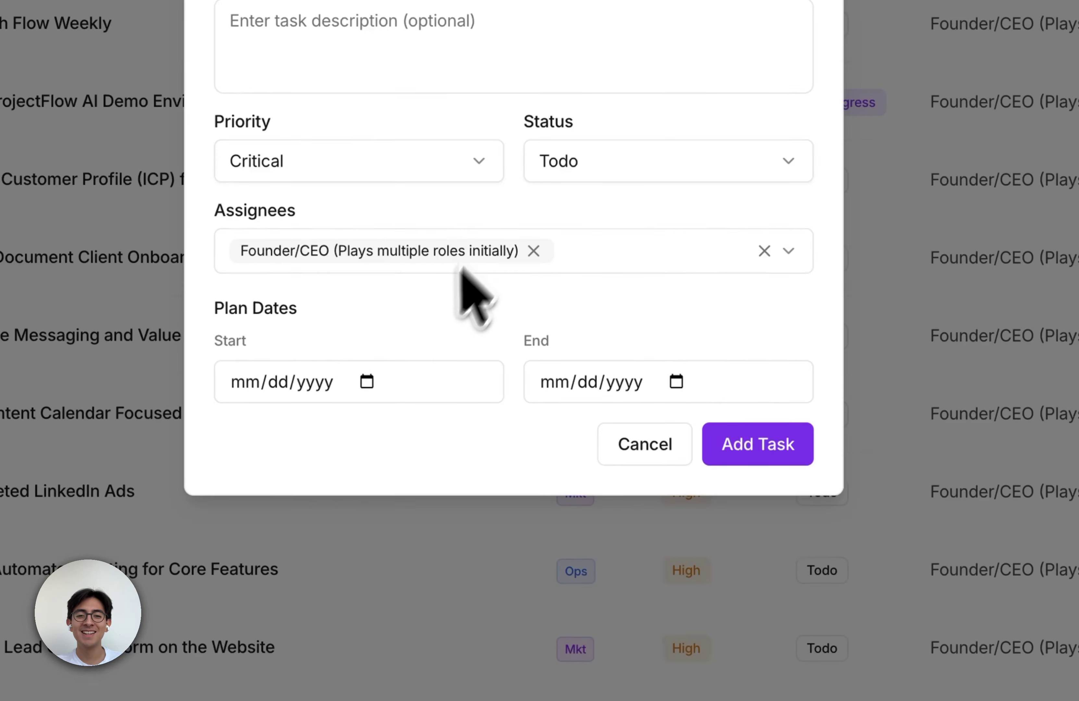
- Set the new task's plan dates from 03/06/2026 to 03/13/2026 and add it to the project
click(366, 382)
click(414, 508)
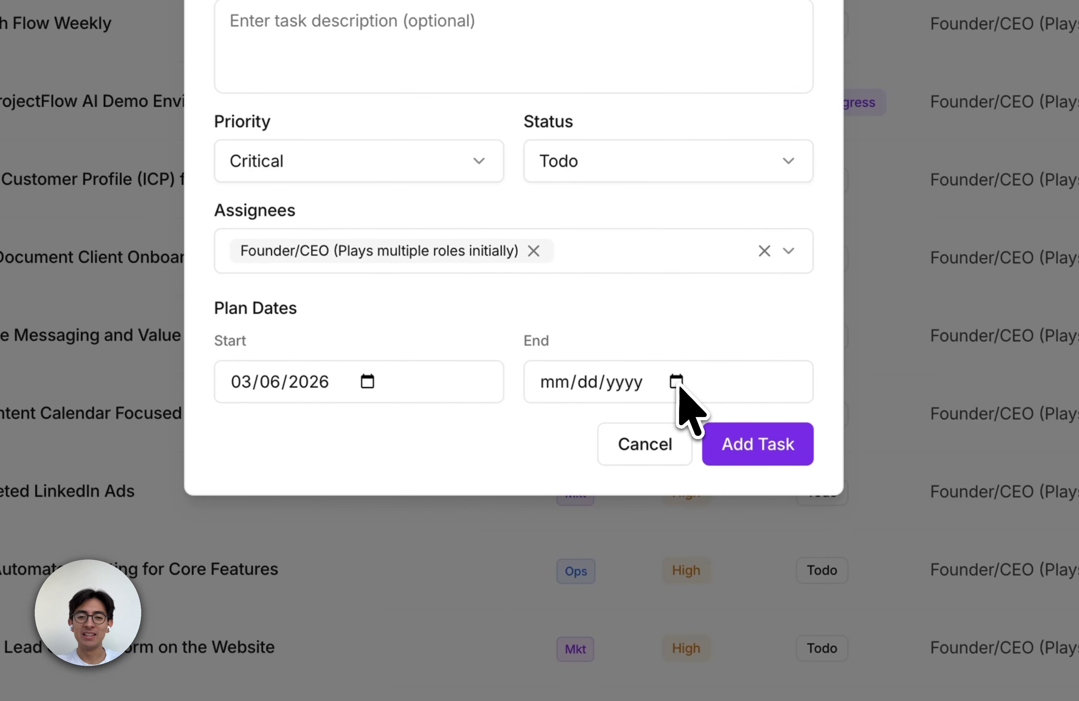
click(678, 382)
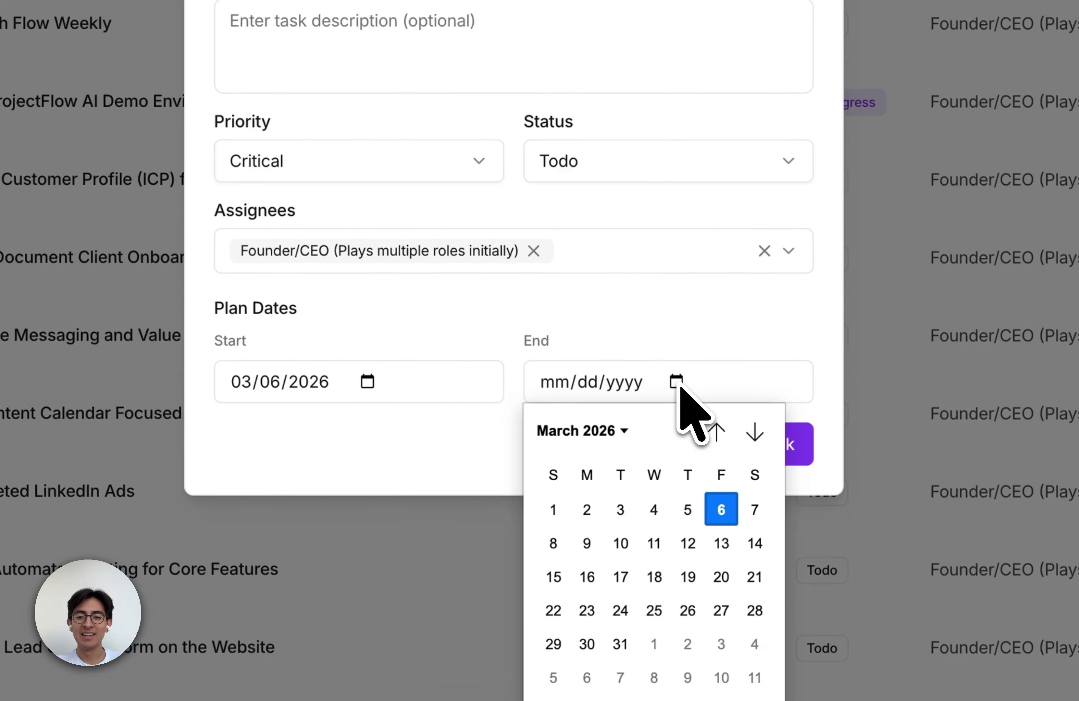
click(718, 552)
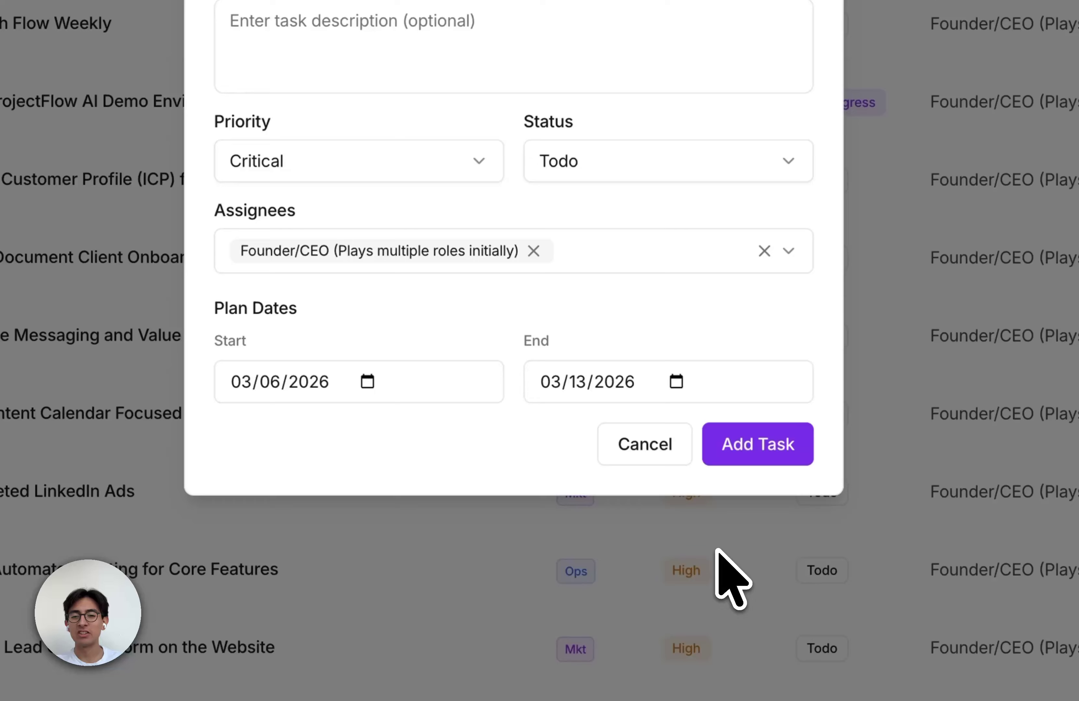
click(755, 453)
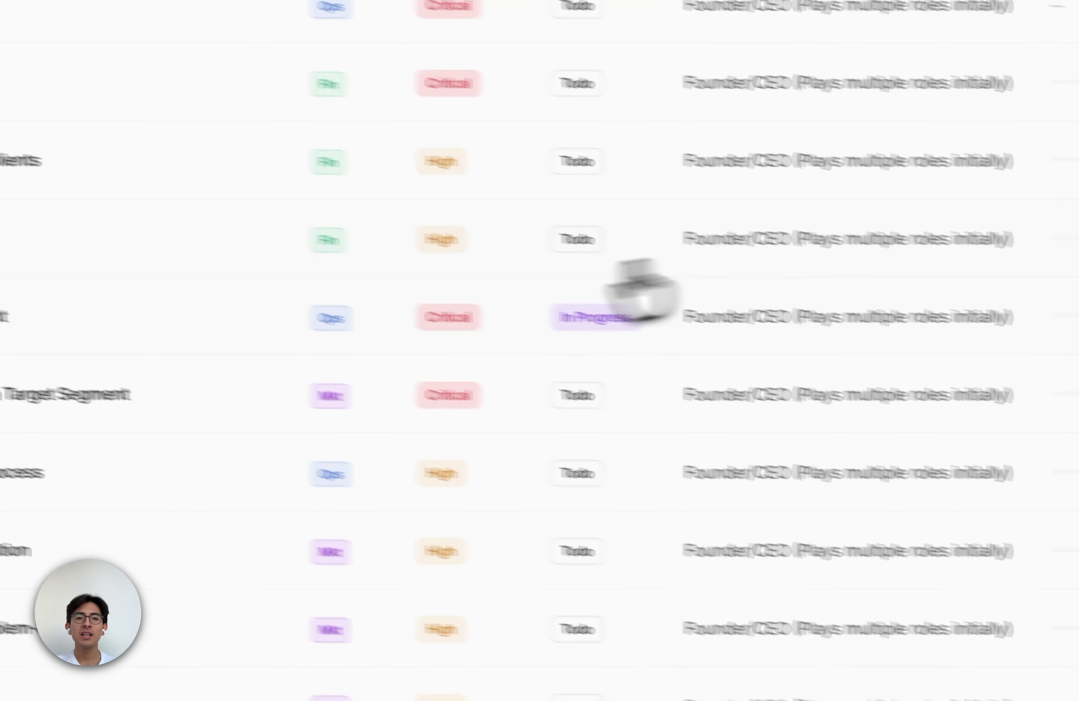
- Generate AI Wizard task suggestions from the Product Launch quick suggestion, with the "Acquire Clients" project context included
scroll(455, 319, down, 8)
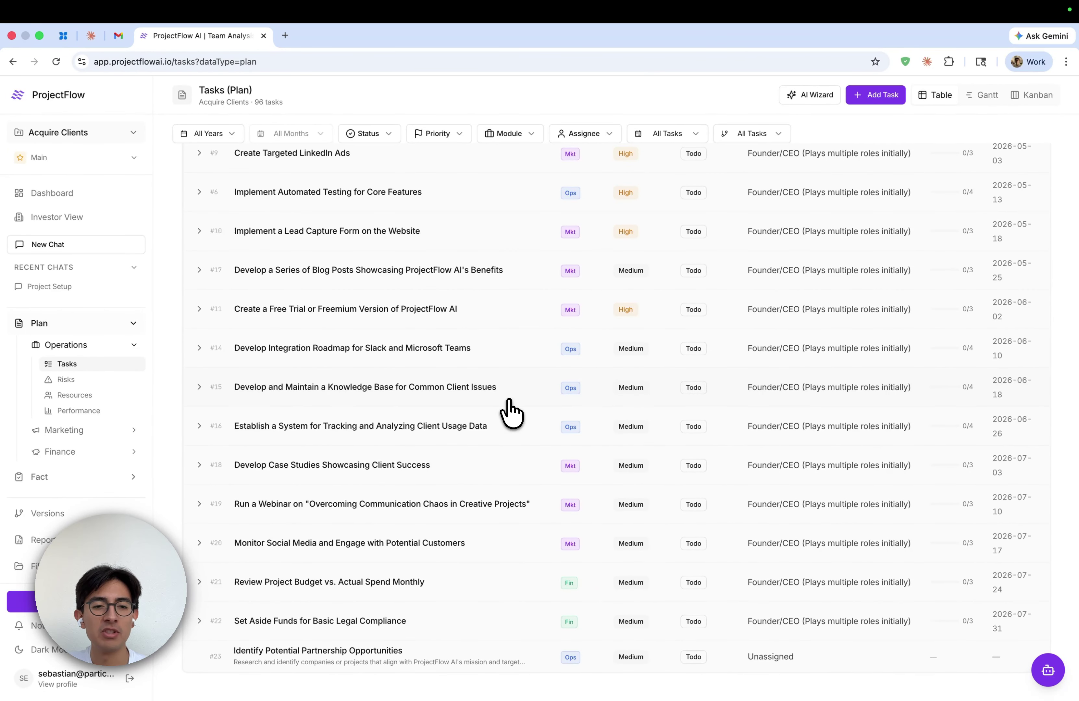
scroll(510, 412, up, 10)
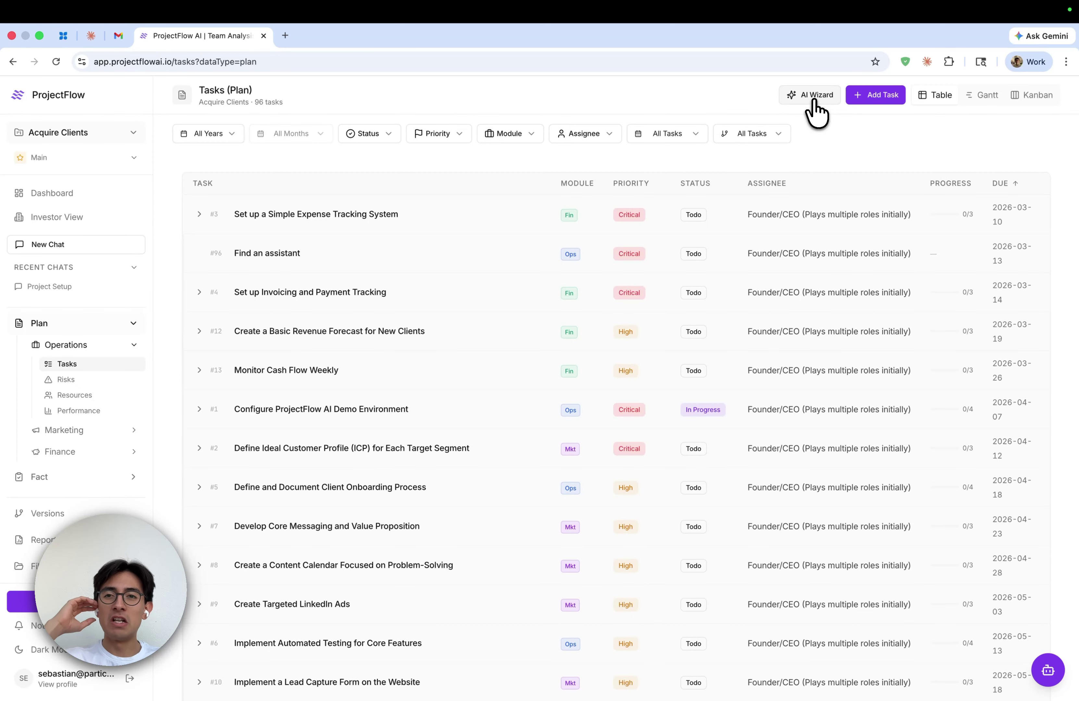
scroll(683, 472, down, 10)
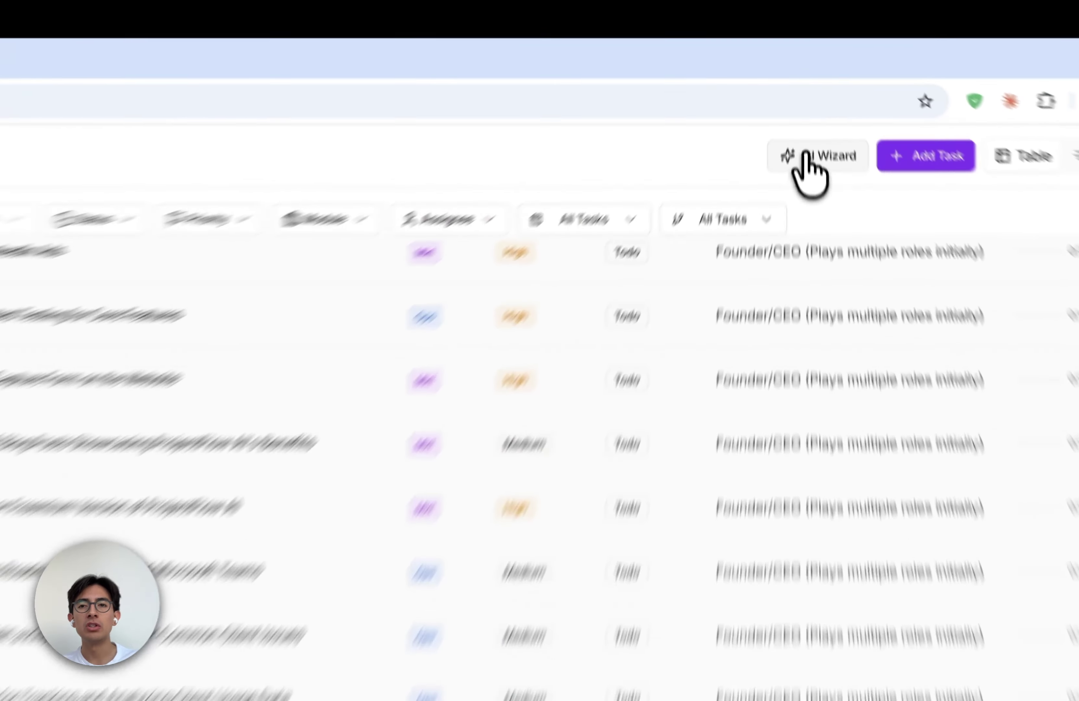
click(803, 95)
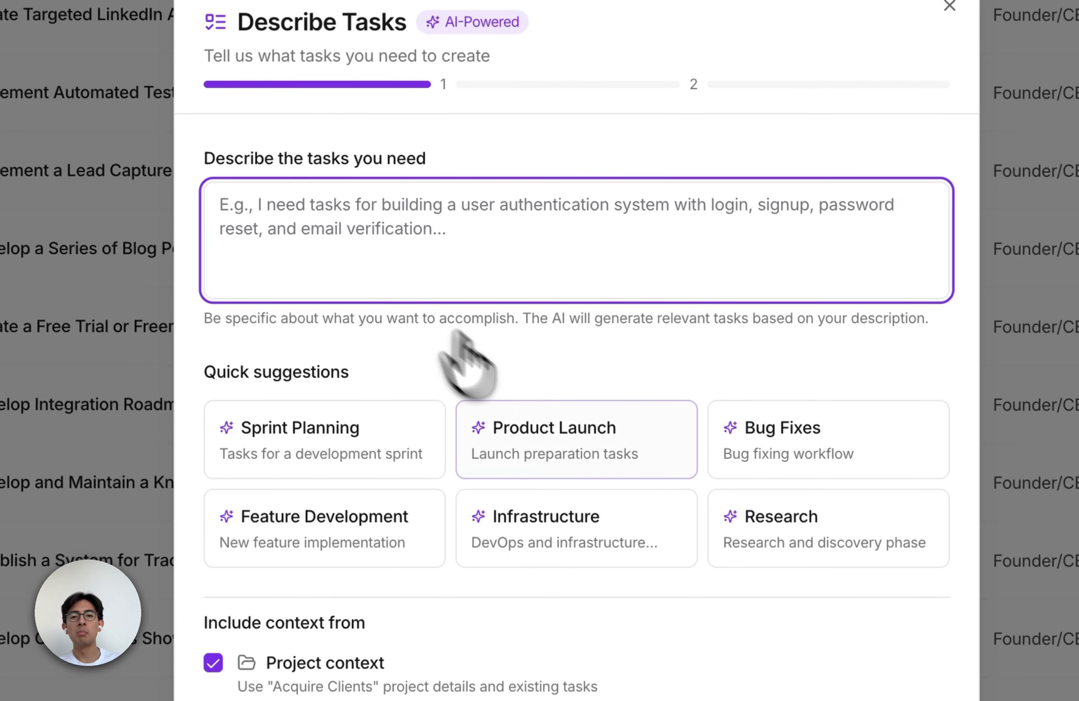
click(540, 446)
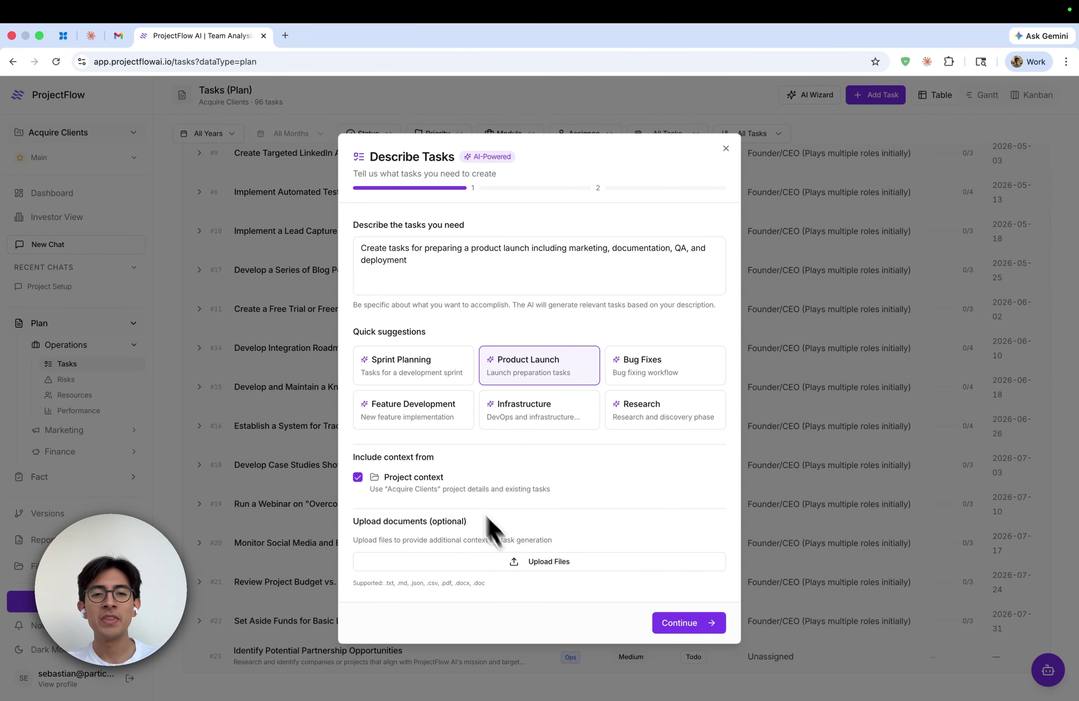
click(358, 478)
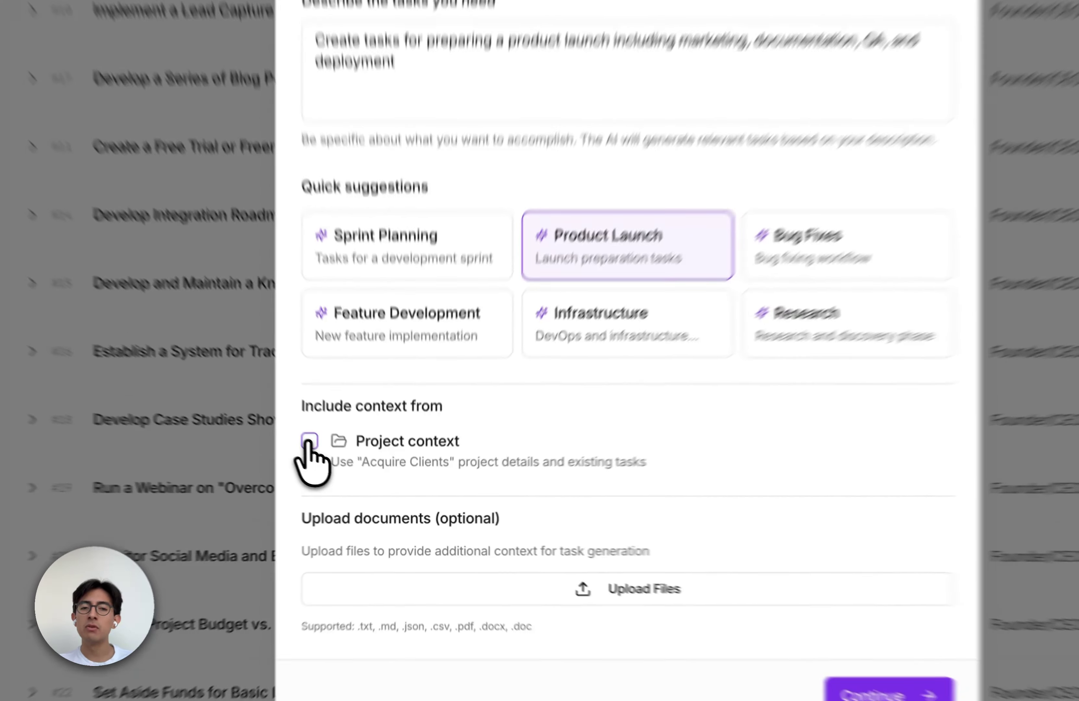
click(359, 478)
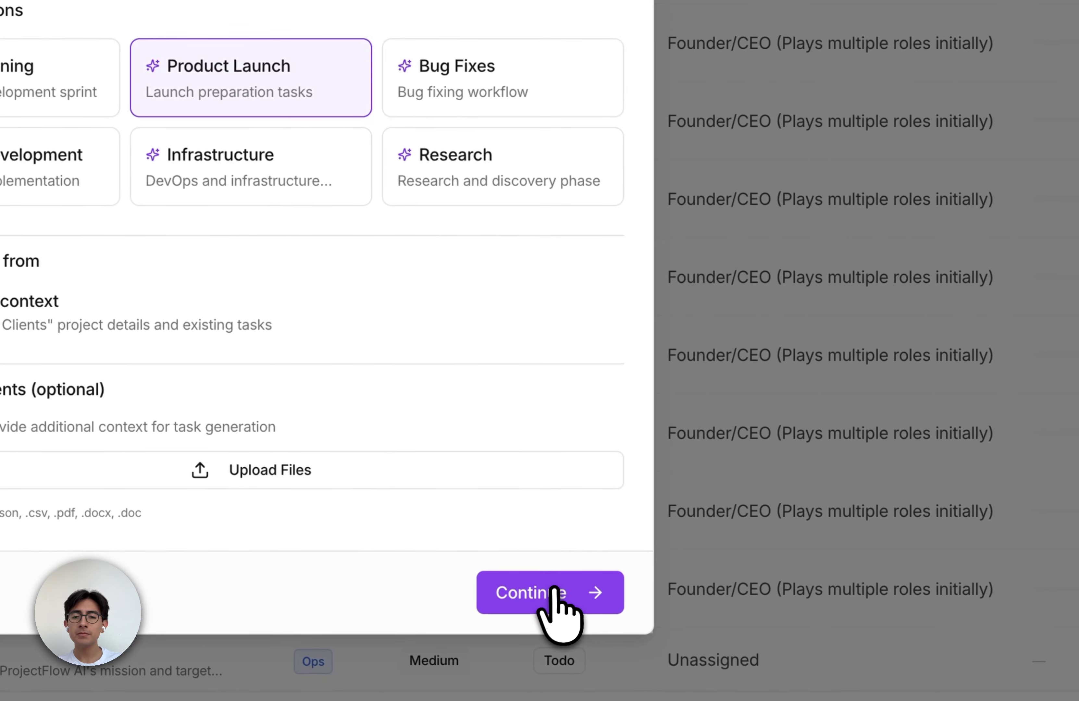
click(549, 598)
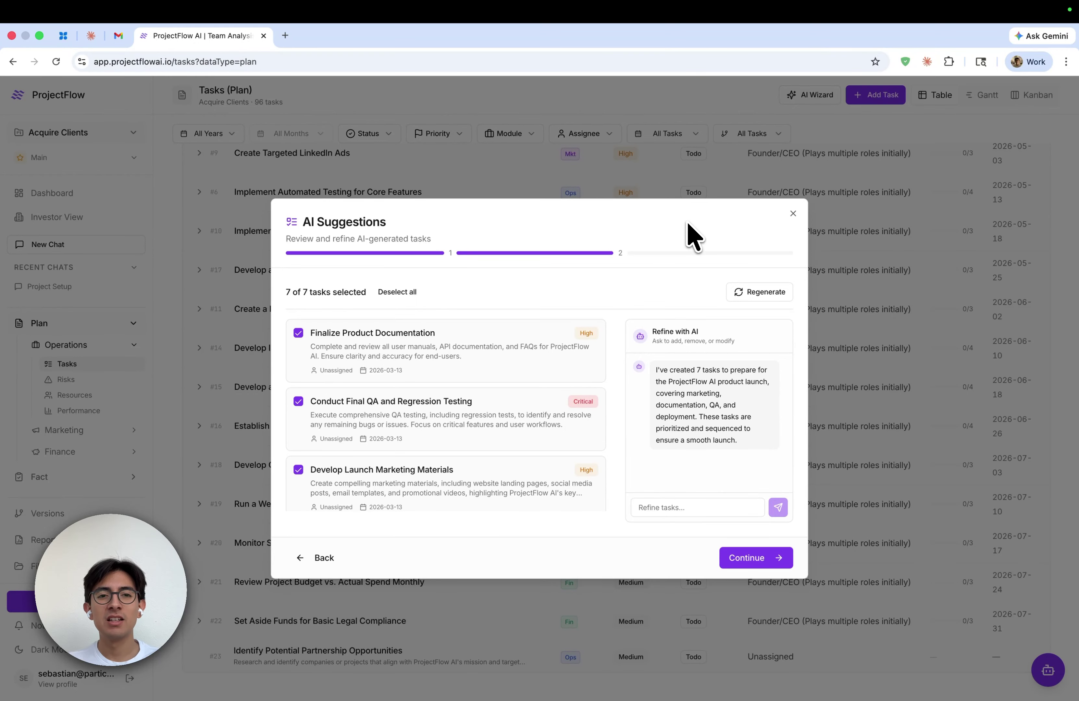
- Review the suggested tasks from "Finalize Product Documentation" to "Monitor System Performance and User Feedback", along with the AI's summary of them
click(678, 507)
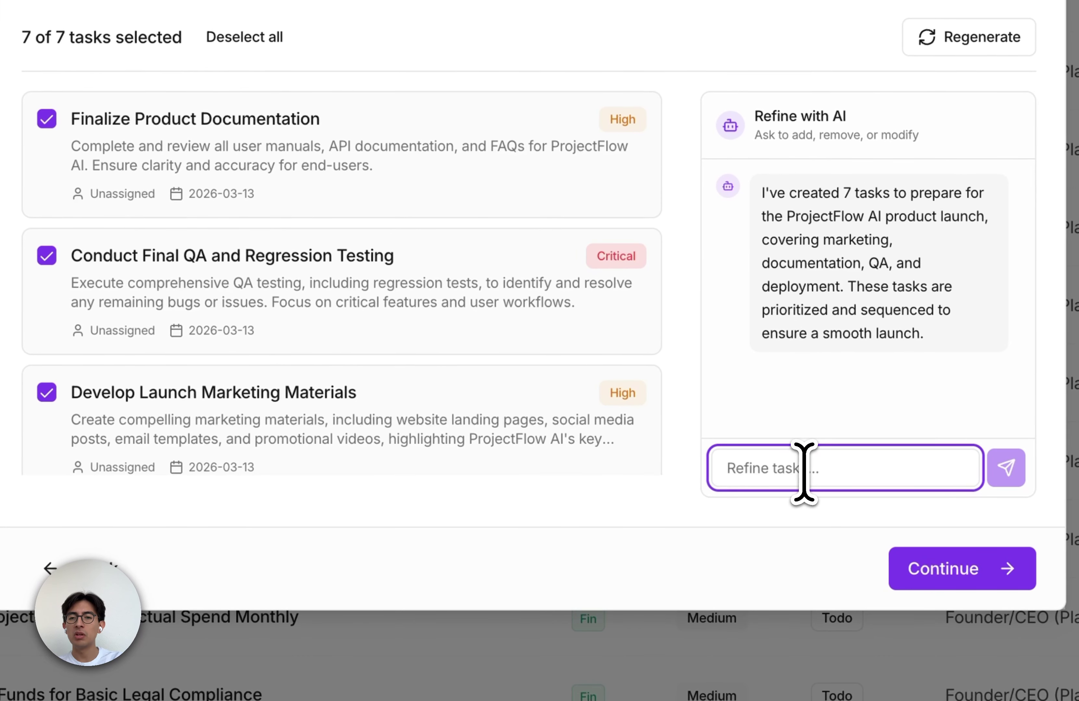
scroll(319, 269, down, 10)
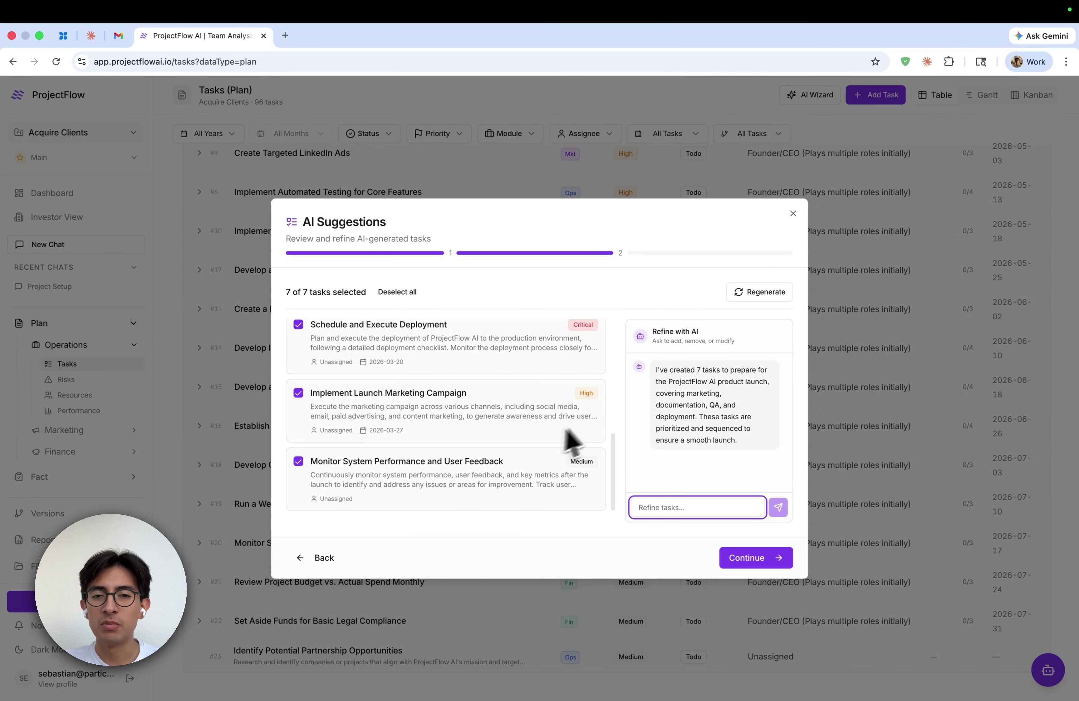
scroll(518, 442, up, 10)
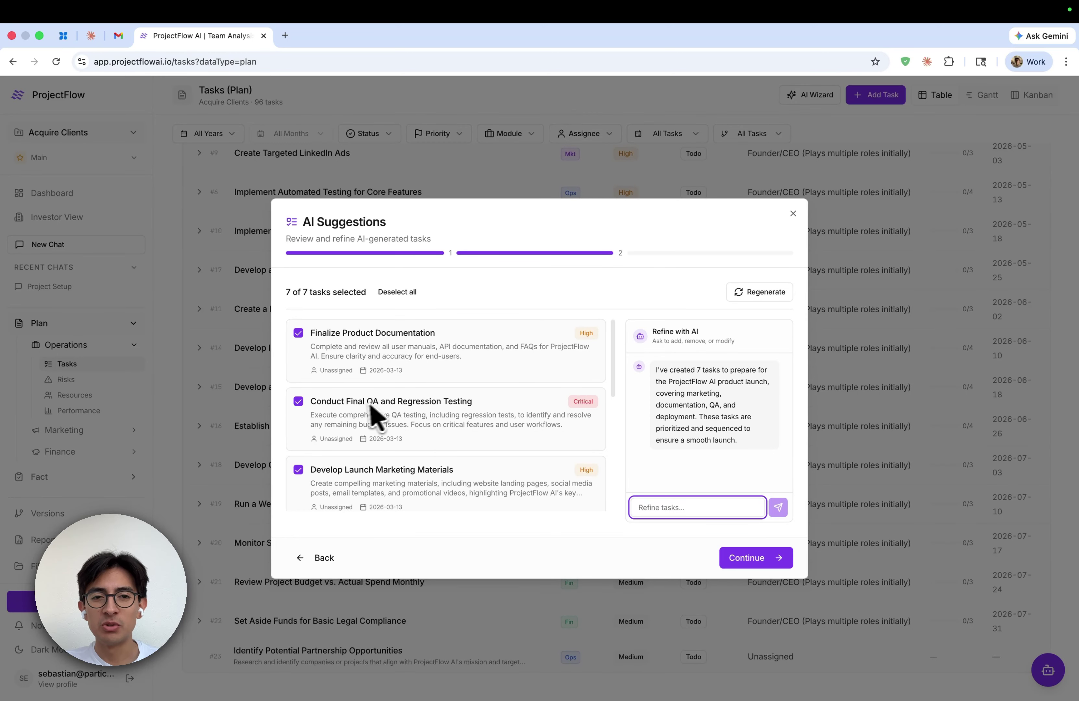
scroll(385, 414, down, 10)
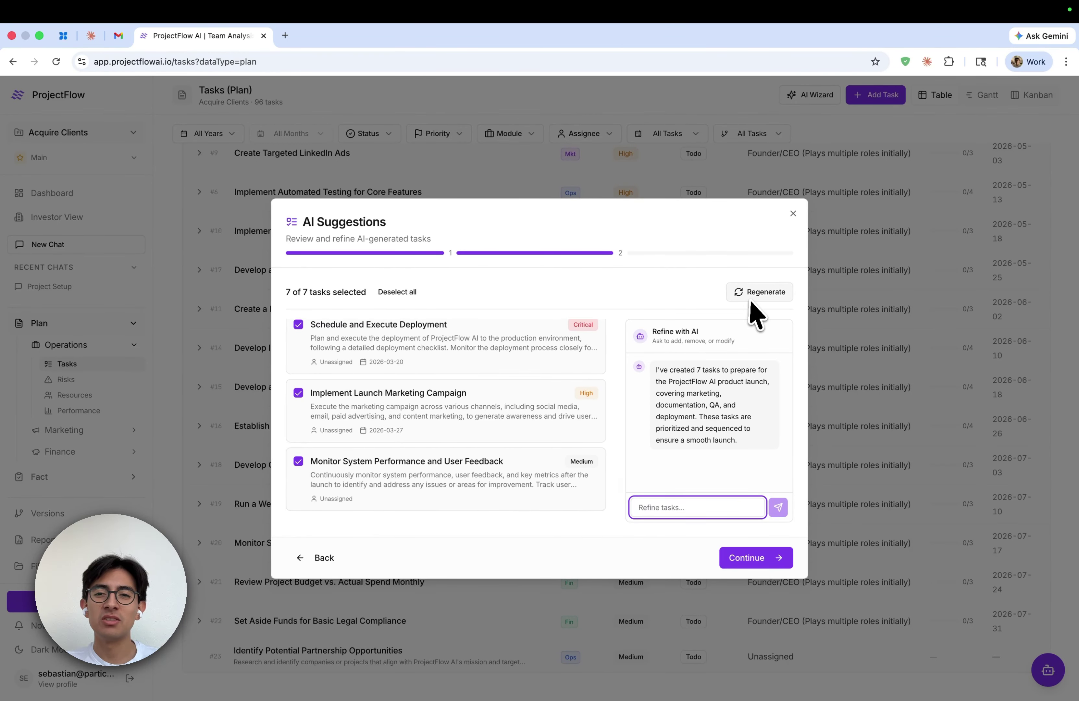
scroll(458, 440, up, 5)
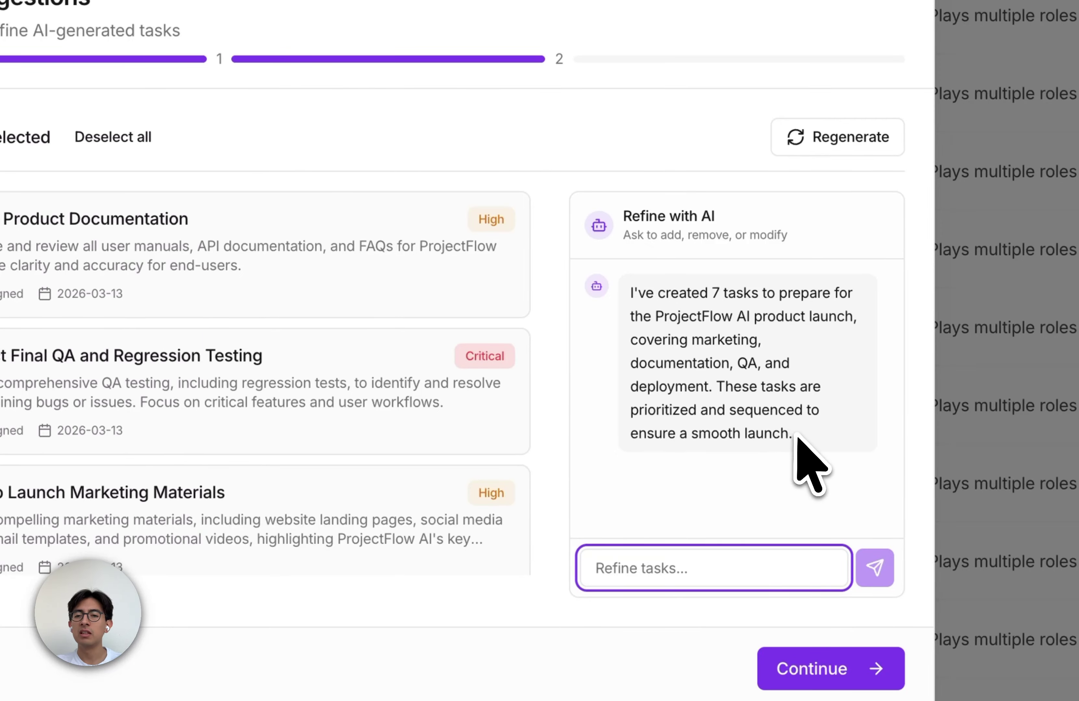
drag(802, 455, 623, 301)
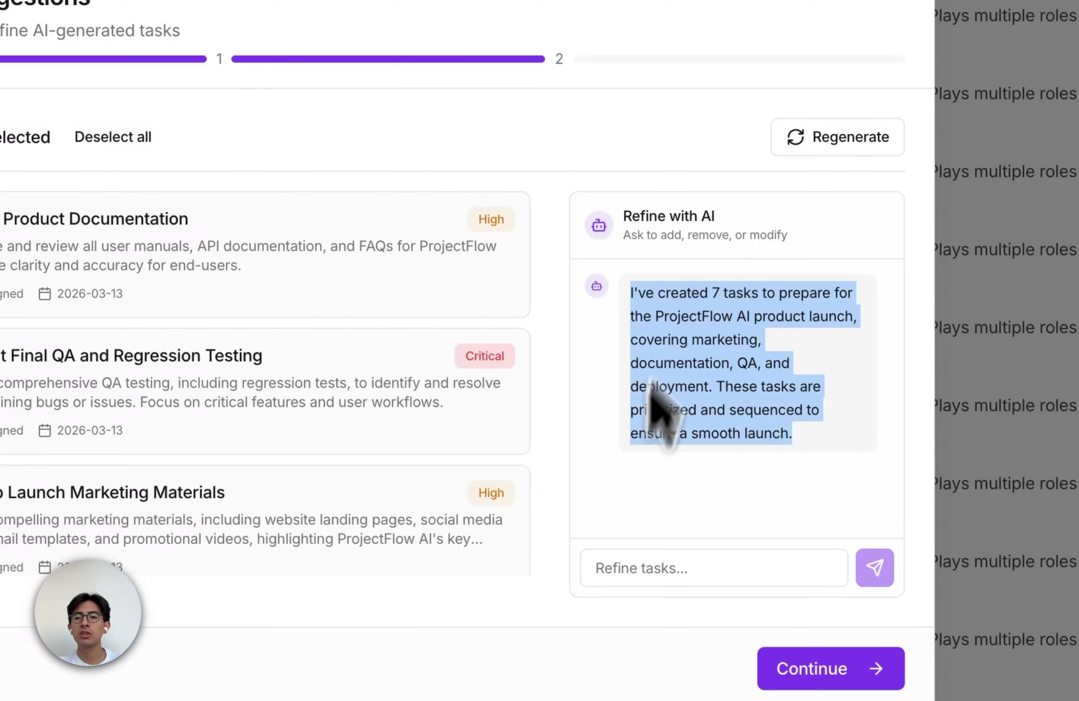
click(682, 146)
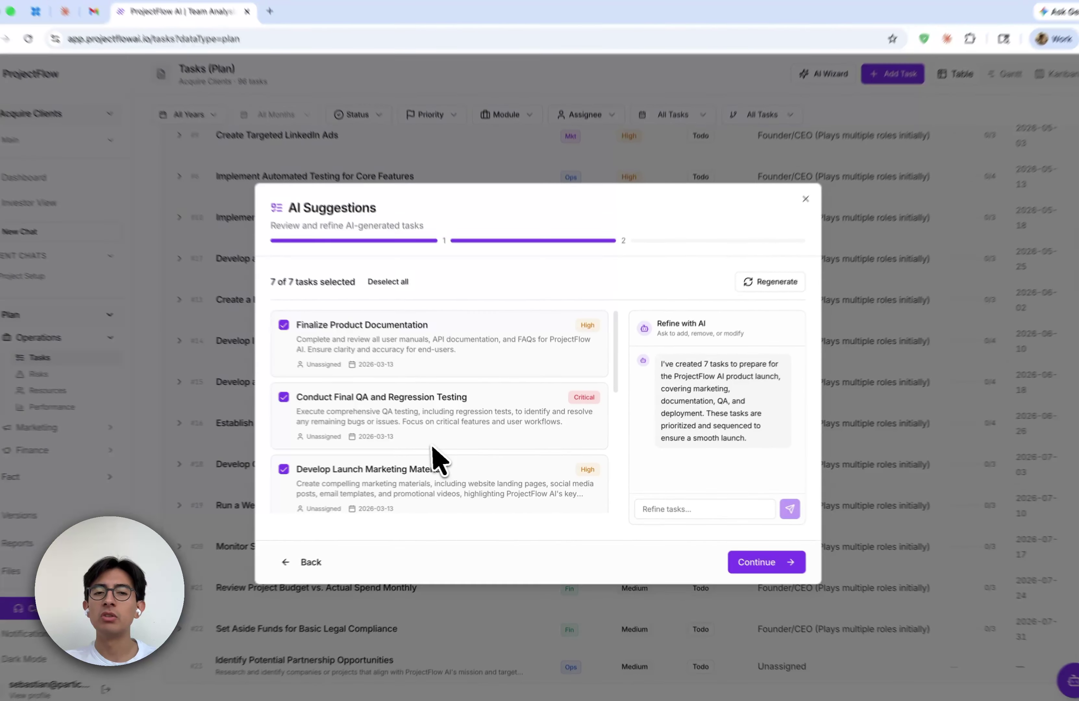
scroll(430, 414, down, 5)
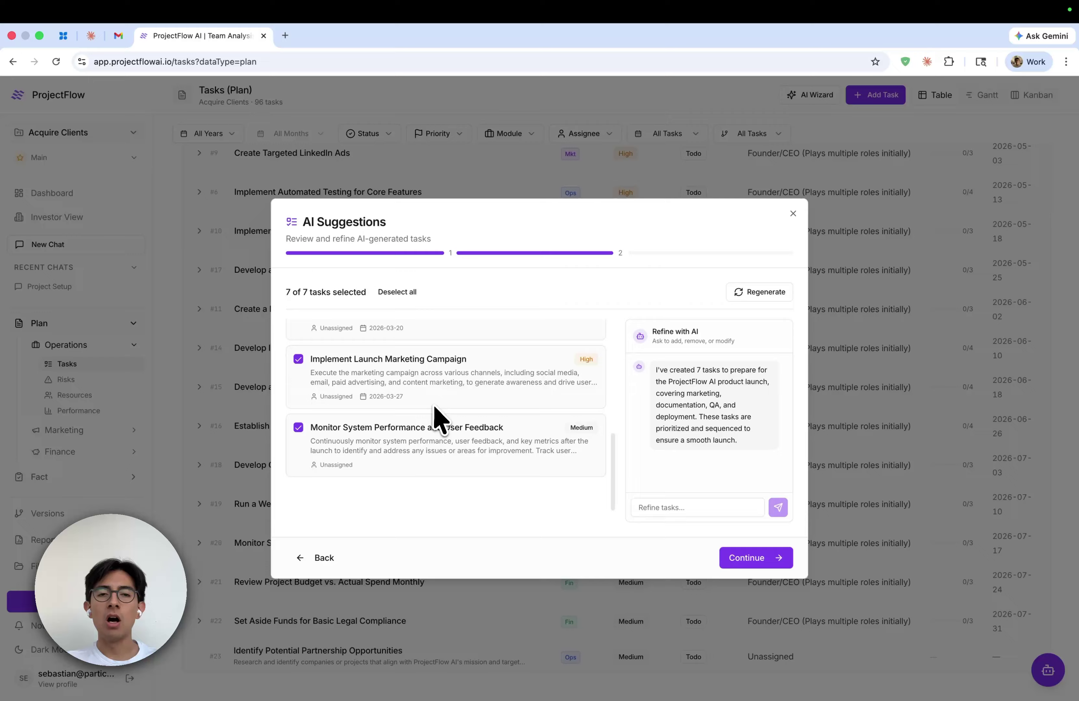
scroll(436, 417, up, 5)
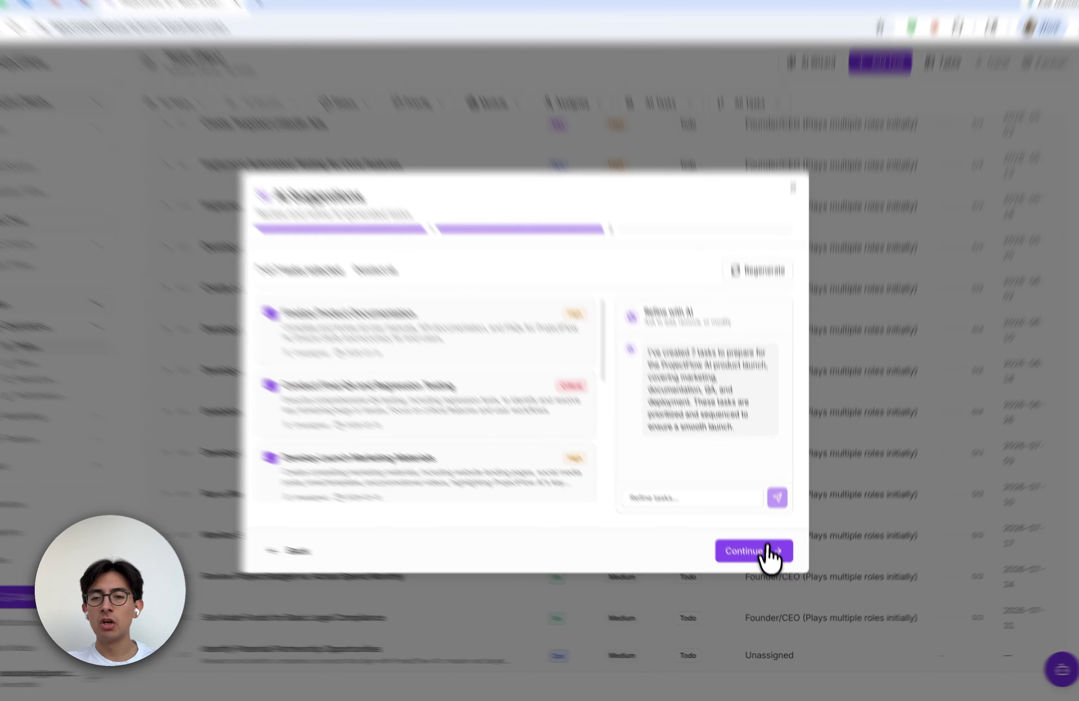
- Accept all seven suggested product launch tasks, check the creation summary, and create them in the project
click(763, 558)
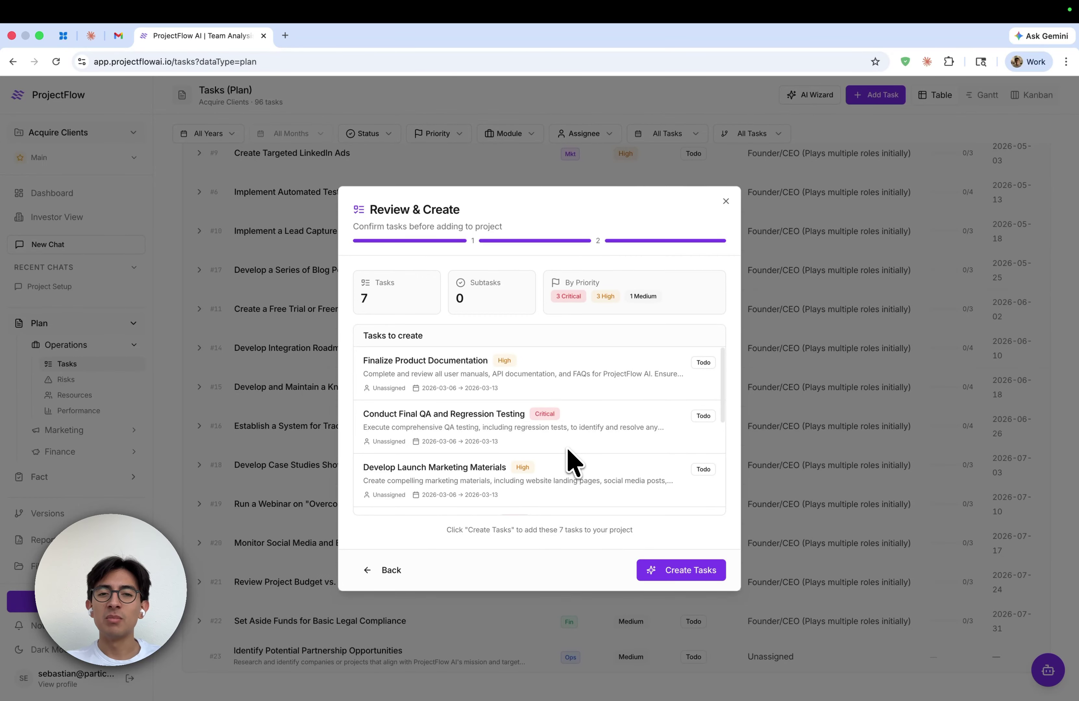
scroll(572, 463, down, 5)
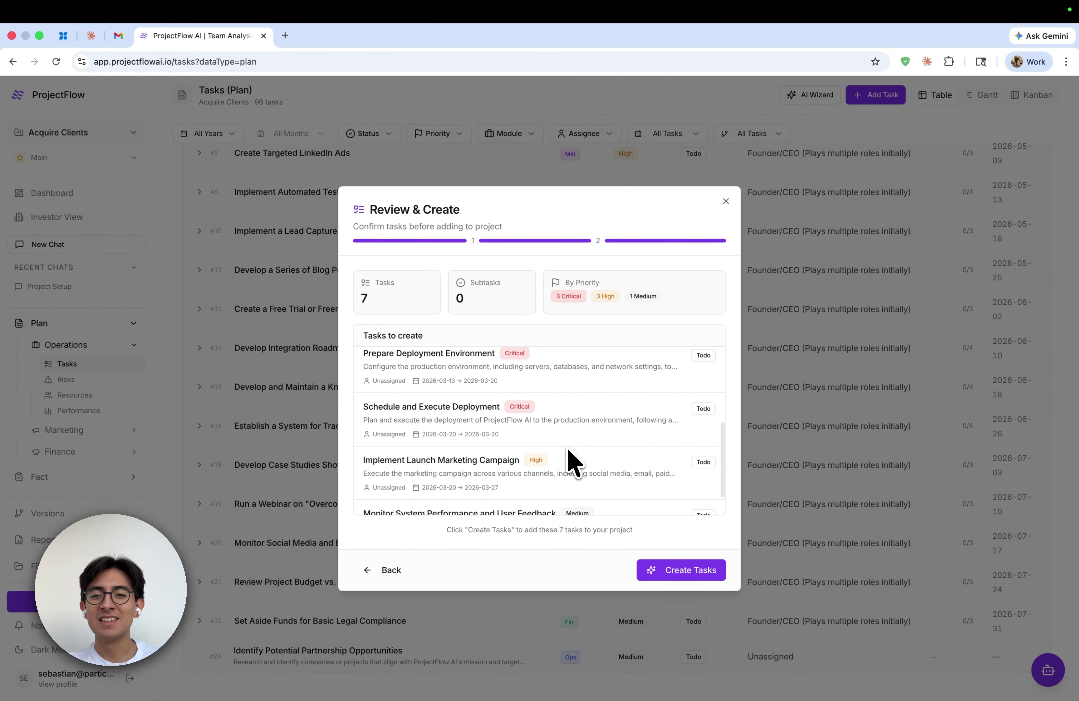
scroll(572, 463, up, 5)
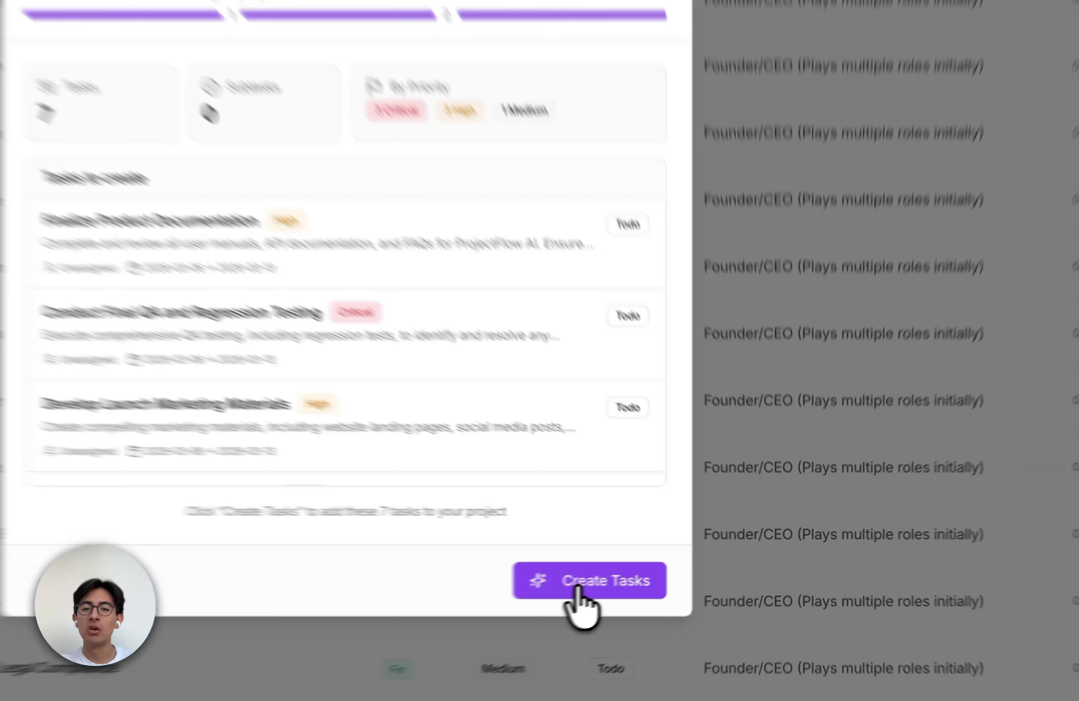
click(674, 572)
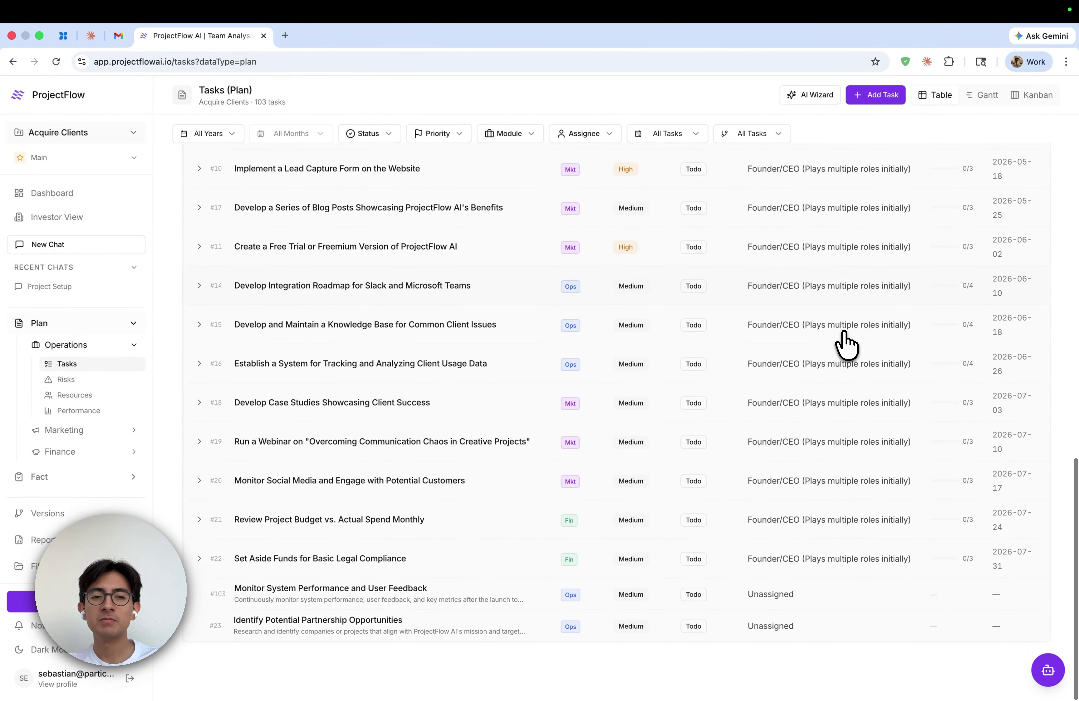
- Look through the updated task table from its first to its last rows, and open the Project Assistant
scroll(682, 441, up, 15)
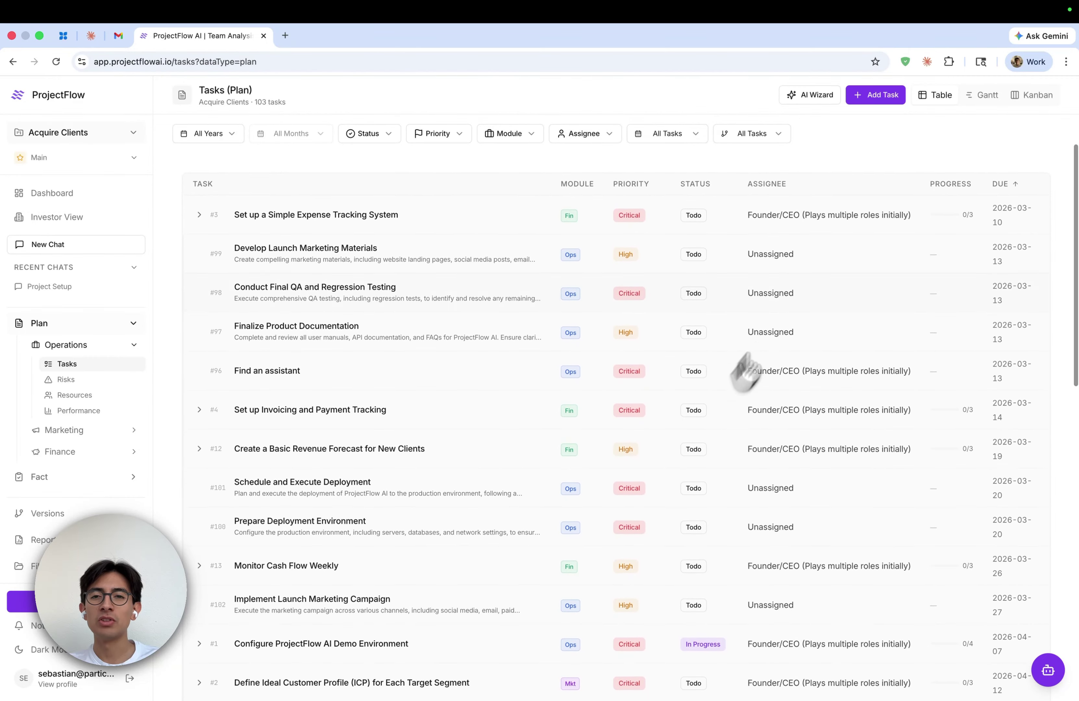
scroll(616, 363, down, 12)
scroll(616, 363, down, 2)
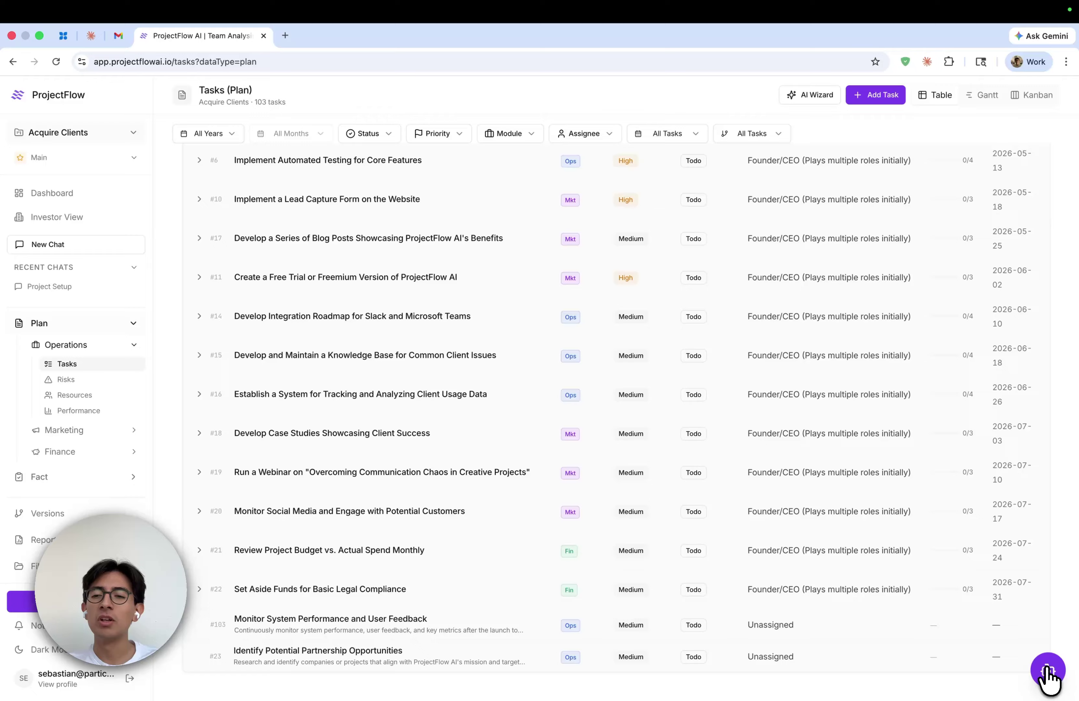
click(1047, 670)
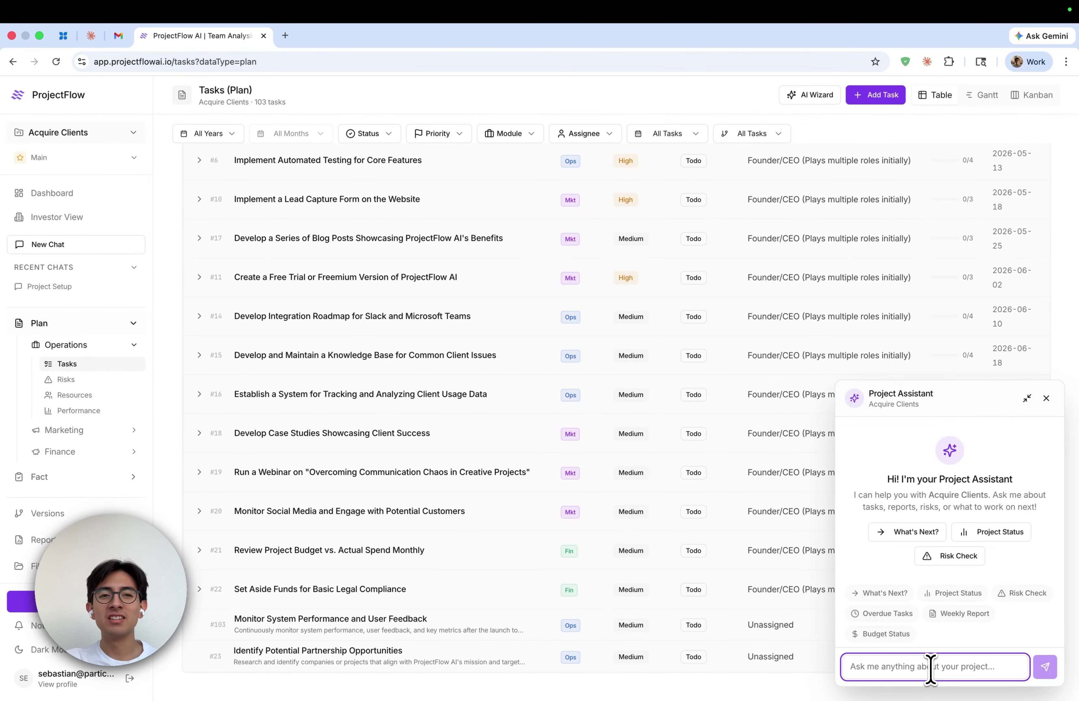
- View the details of "Establish a System for Tracking and Analyzing Client Usage Data" and of an early-due task, closing each
click(535, 387)
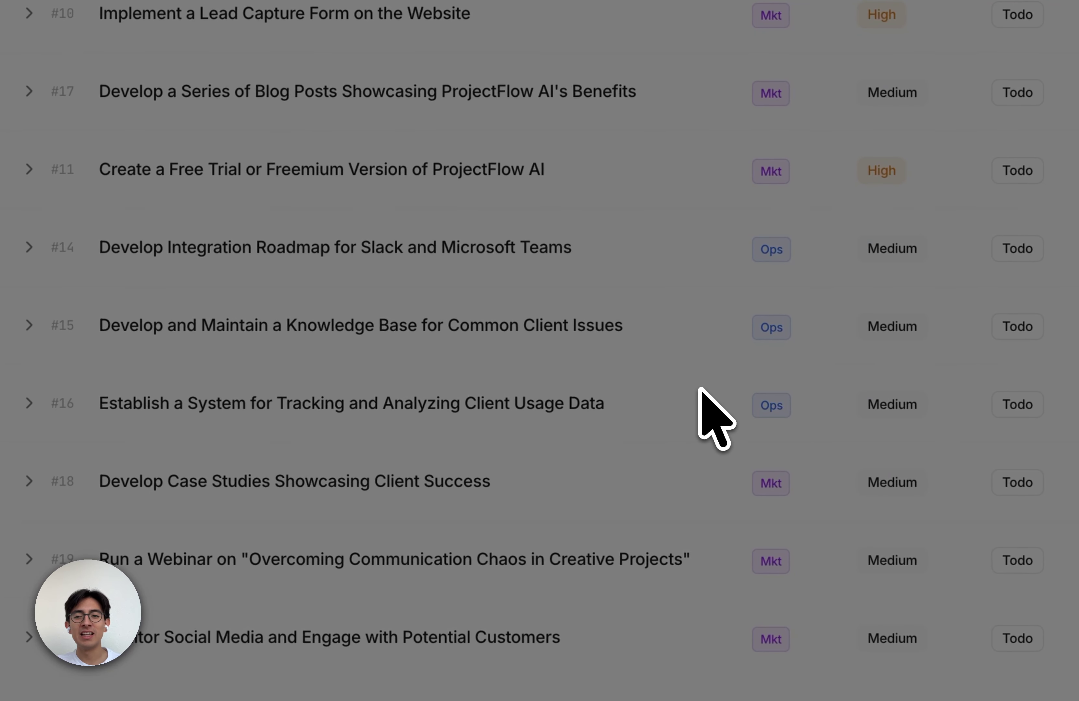
click(701, 390)
scroll(761, 349, up, 10)
click(316, 348)
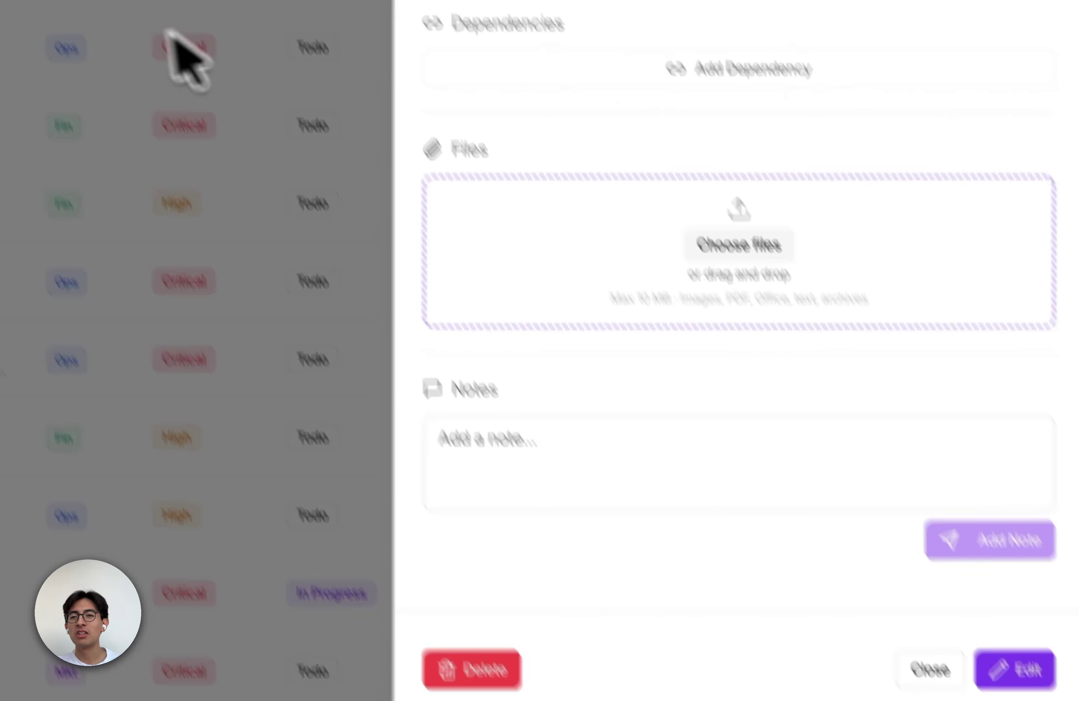
click(187, 59)
- Ask the Project Assistant "What's Next?" and read its recommendations, focusing on the "Find an assistant" entry
click(733, 633)
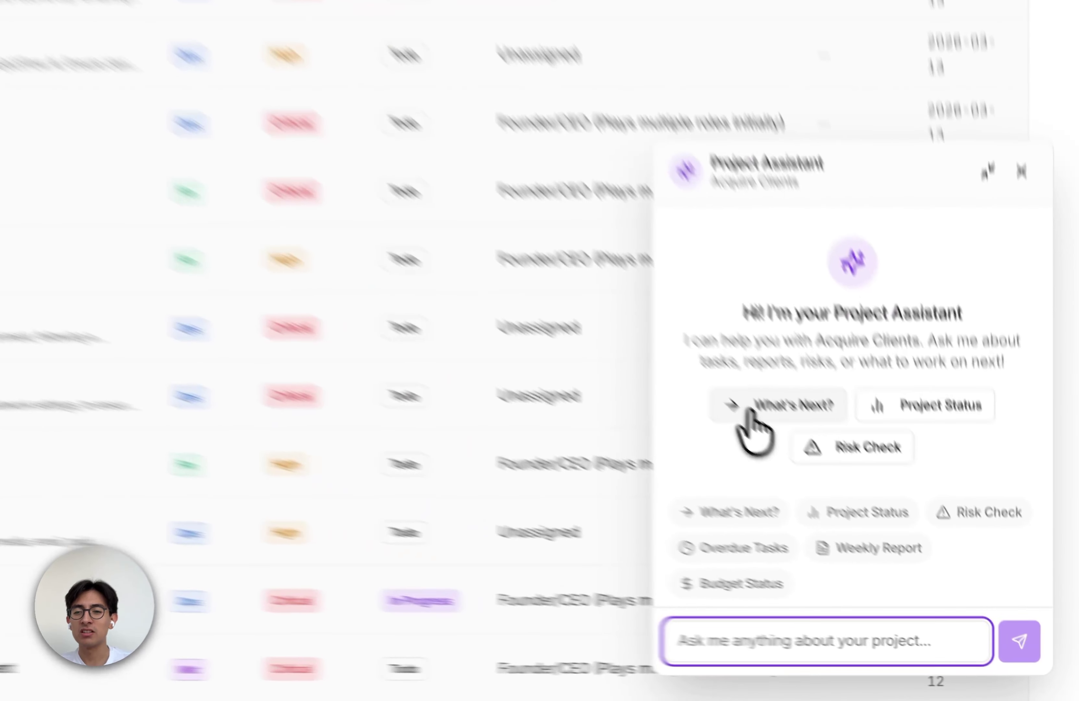
click(887, 534)
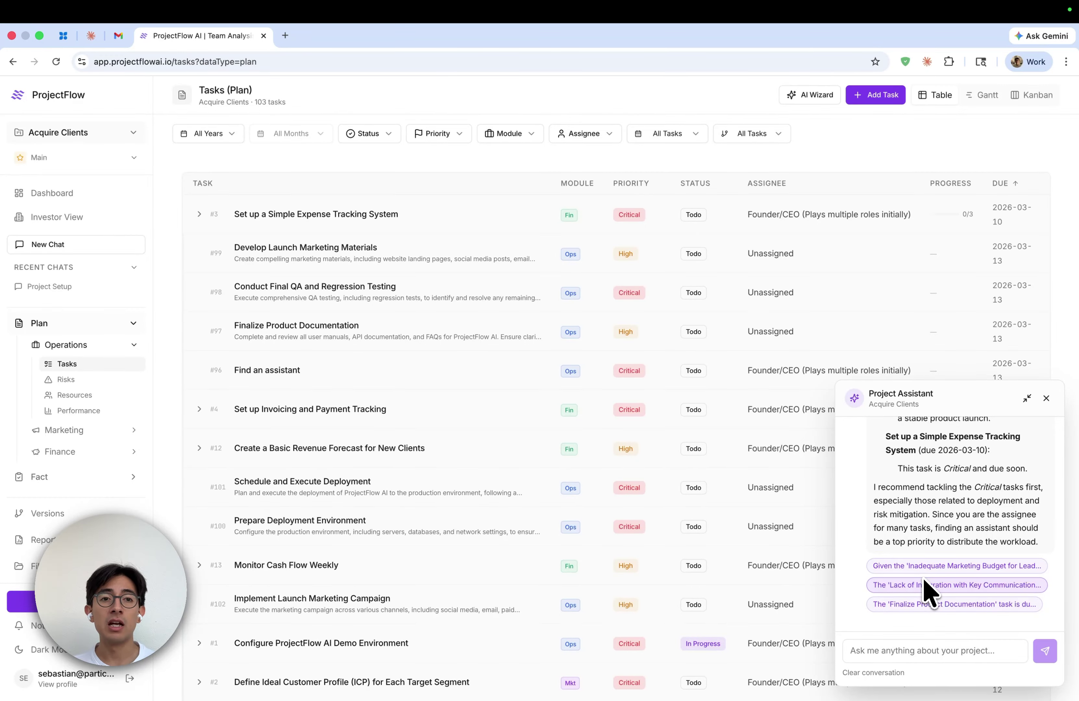
scroll(968, 474, up, 10)
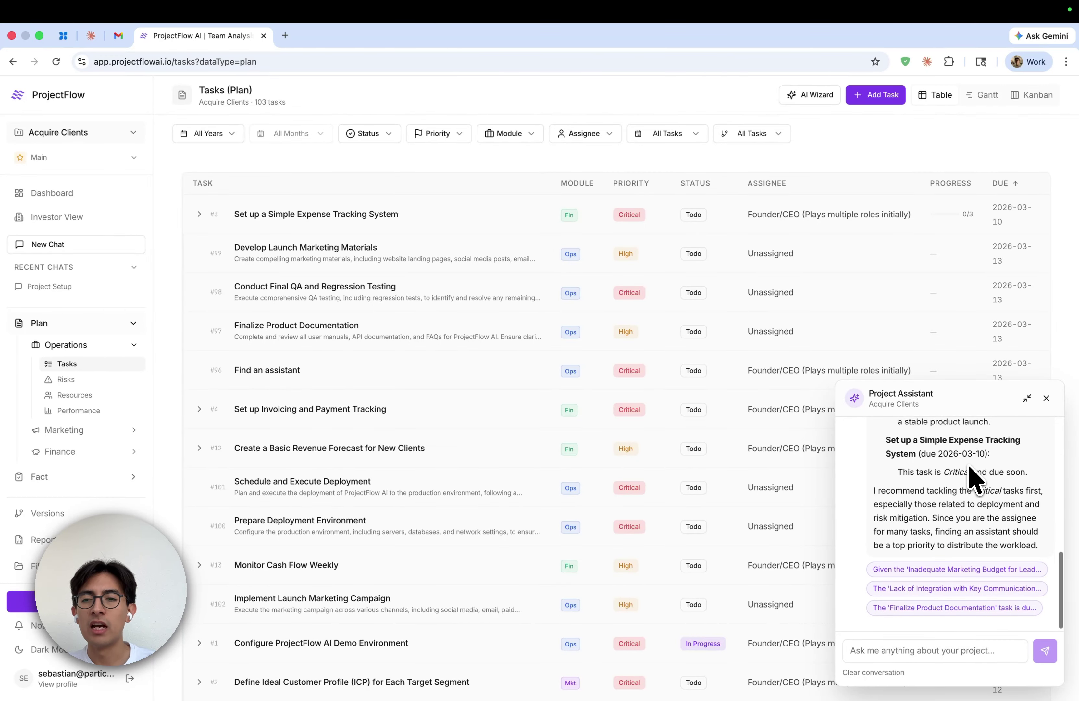
scroll(968, 473, down, 3)
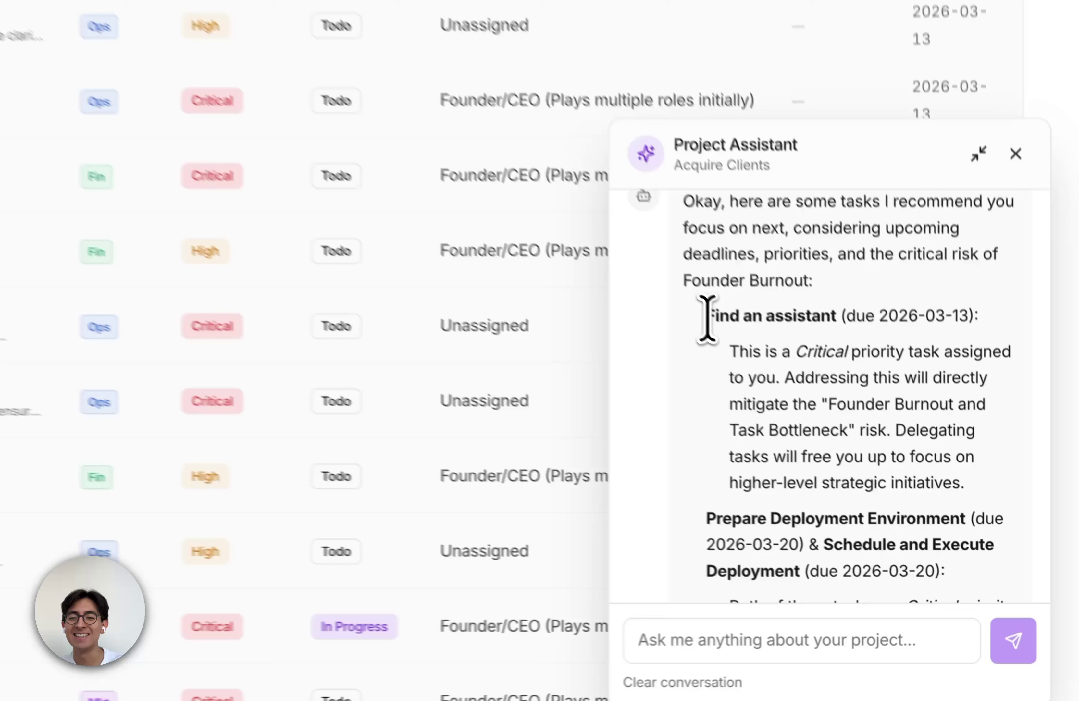
drag(888, 482, 952, 483)
click(829, 308)
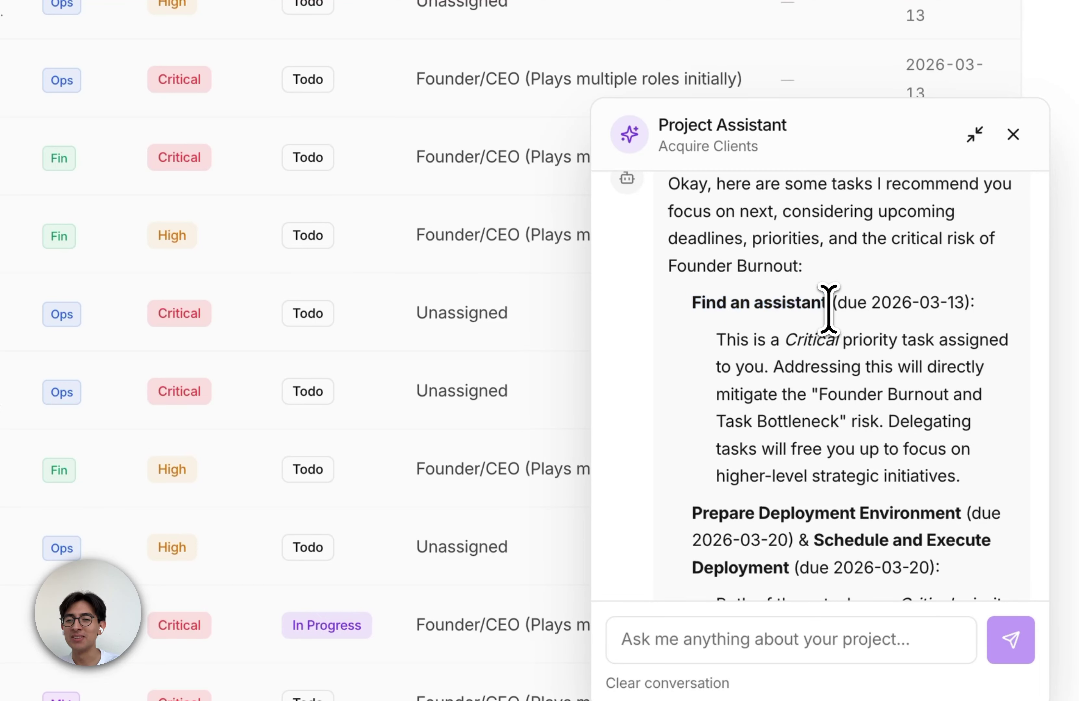
- Read the rest of the Project Assistant's recommendations, from "Find an assistant" through deployment, QA and expense tracking to its closing advice
scroll(777, 373, down, 3)
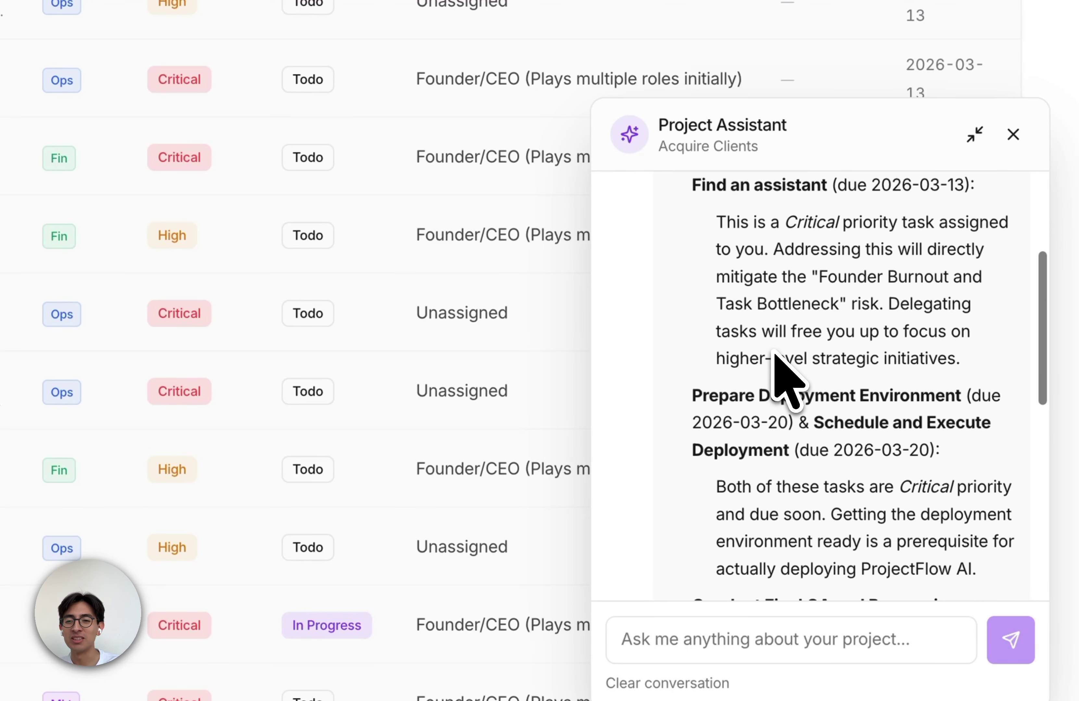
double_click(822, 225)
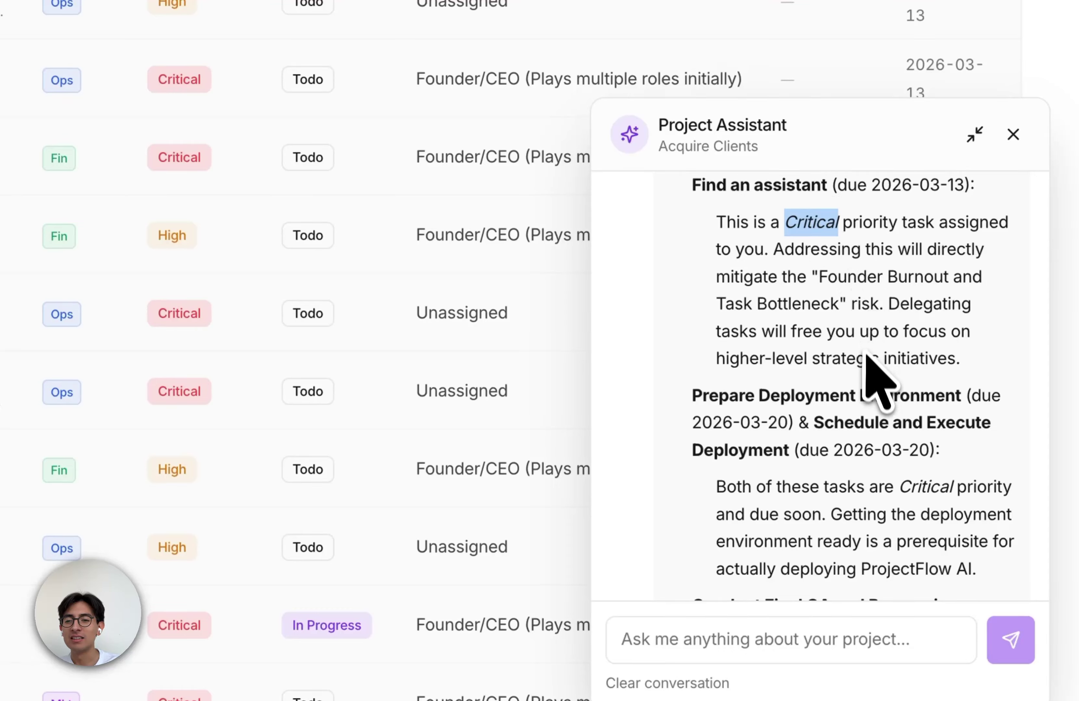
scroll(866, 371, down, 2)
drag(703, 277, 923, 280)
scroll(922, 362, down, 3)
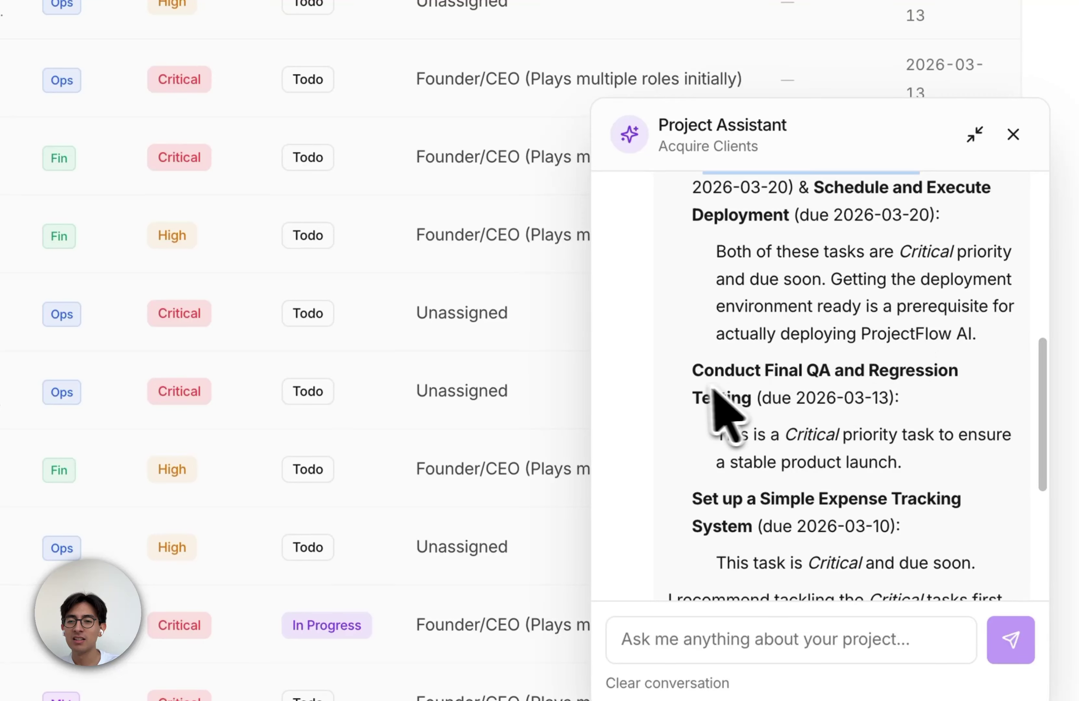
drag(693, 370, 747, 392)
scroll(747, 392, down, 1)
scroll(746, 391, down, 3)
drag(693, 362, 754, 390)
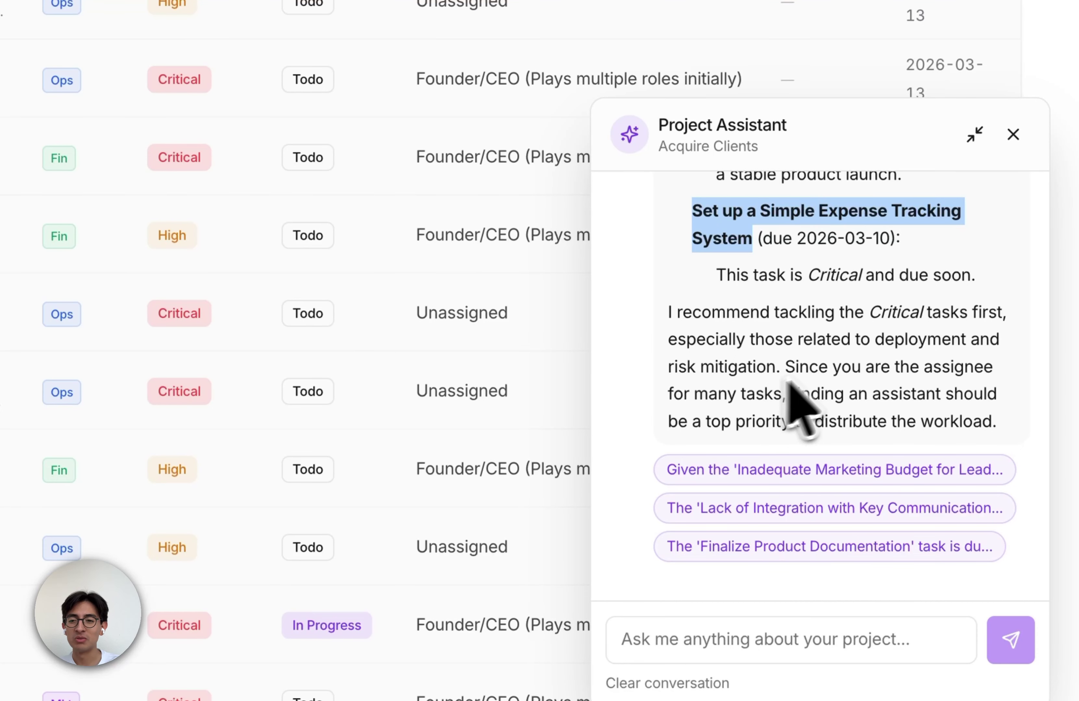
click(859, 375)
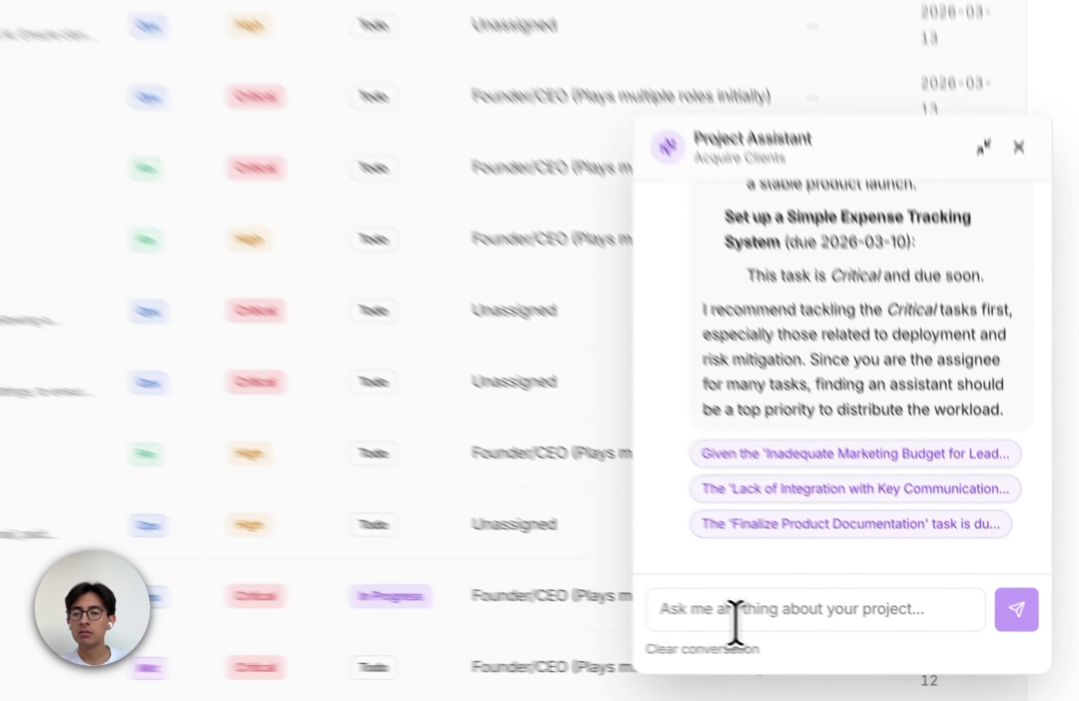
- Ask the Project Assistant "for what do I need an assistant when i have you" and read its reply from beginning to end
click(735, 622)
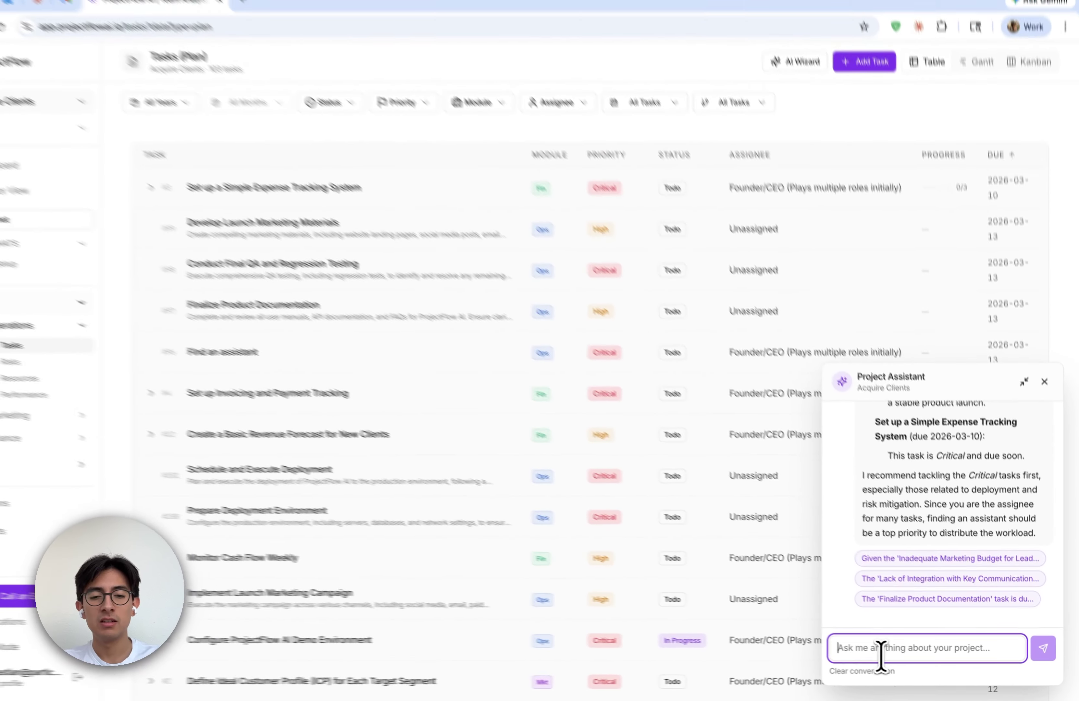
text(for)
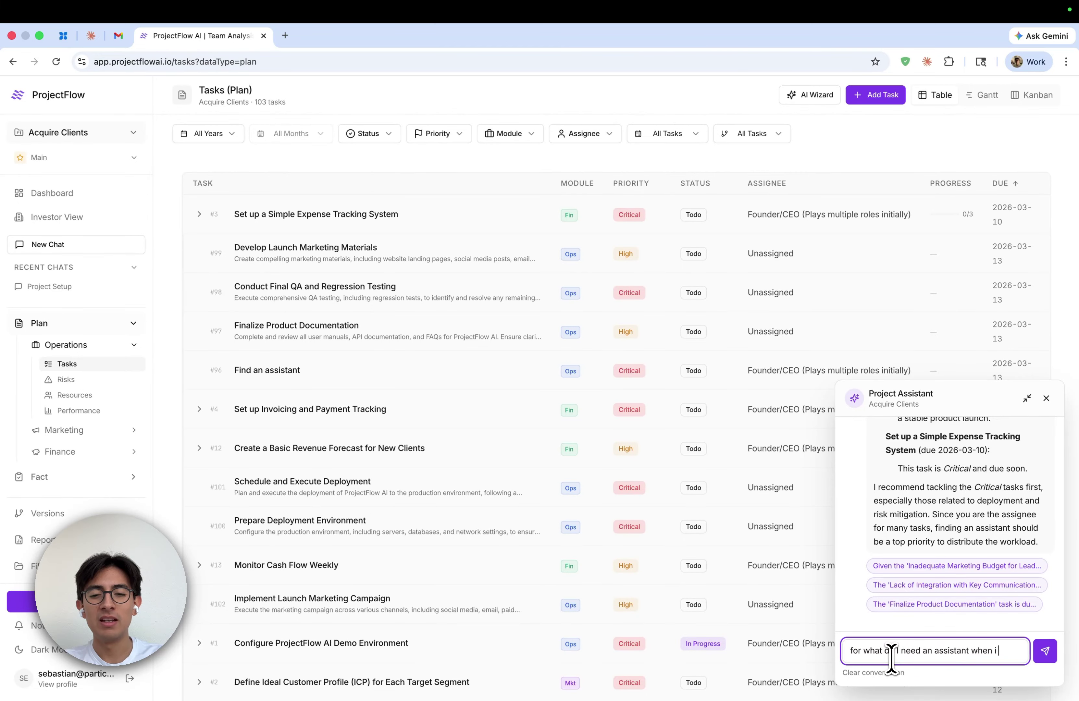
text(what do I need an assistant when i have you)
key(Return)
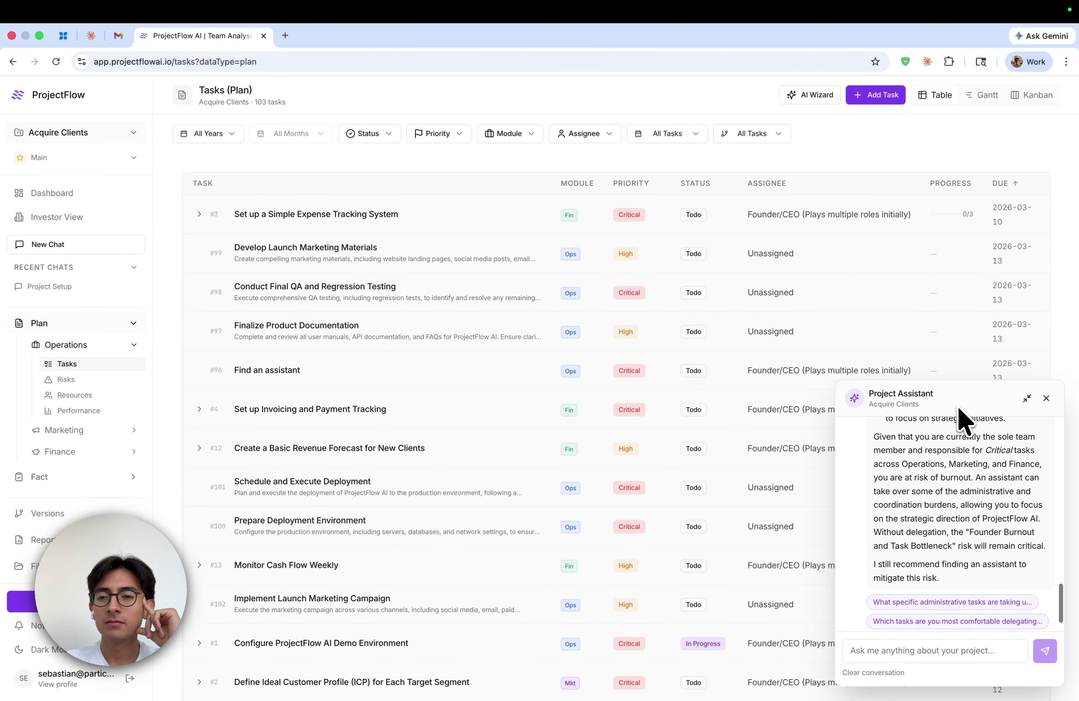
scroll(947, 517, up, 5)
scroll(950, 517, up, 2)
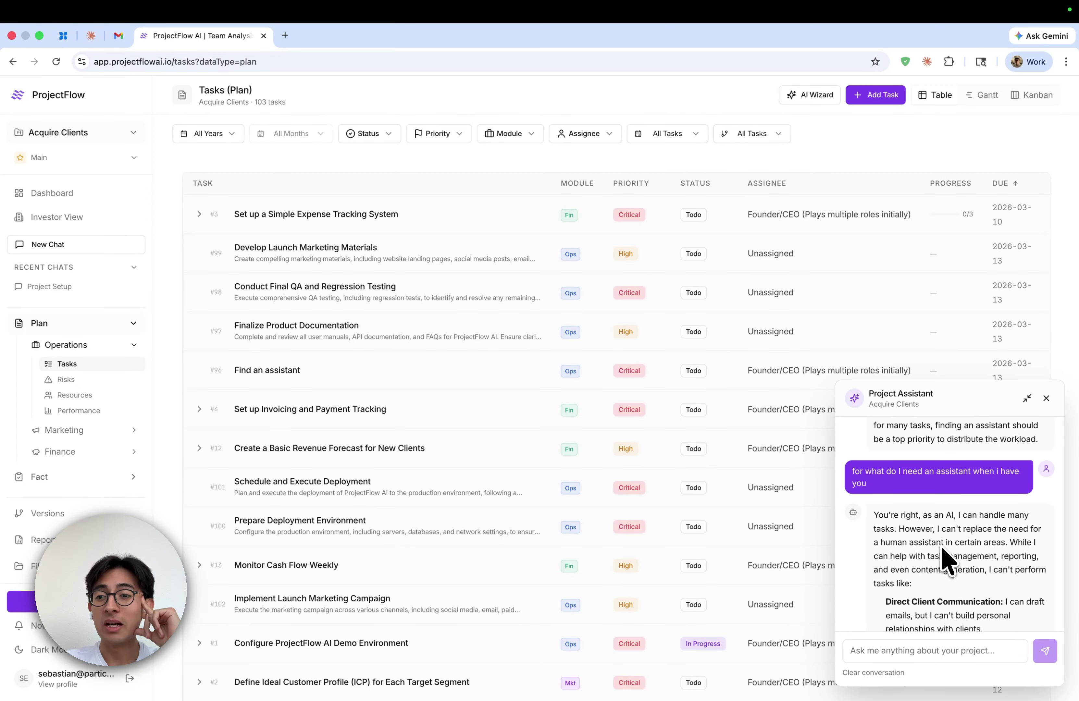
scroll(945, 559, down, 4)
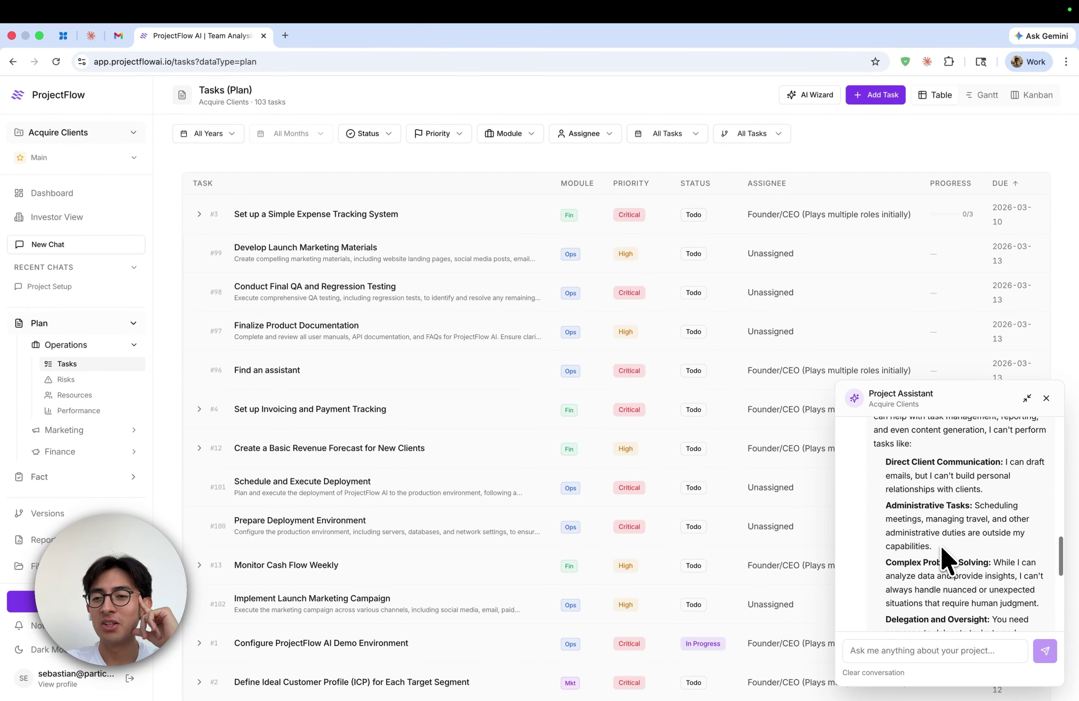
scroll(945, 559, down, 3)
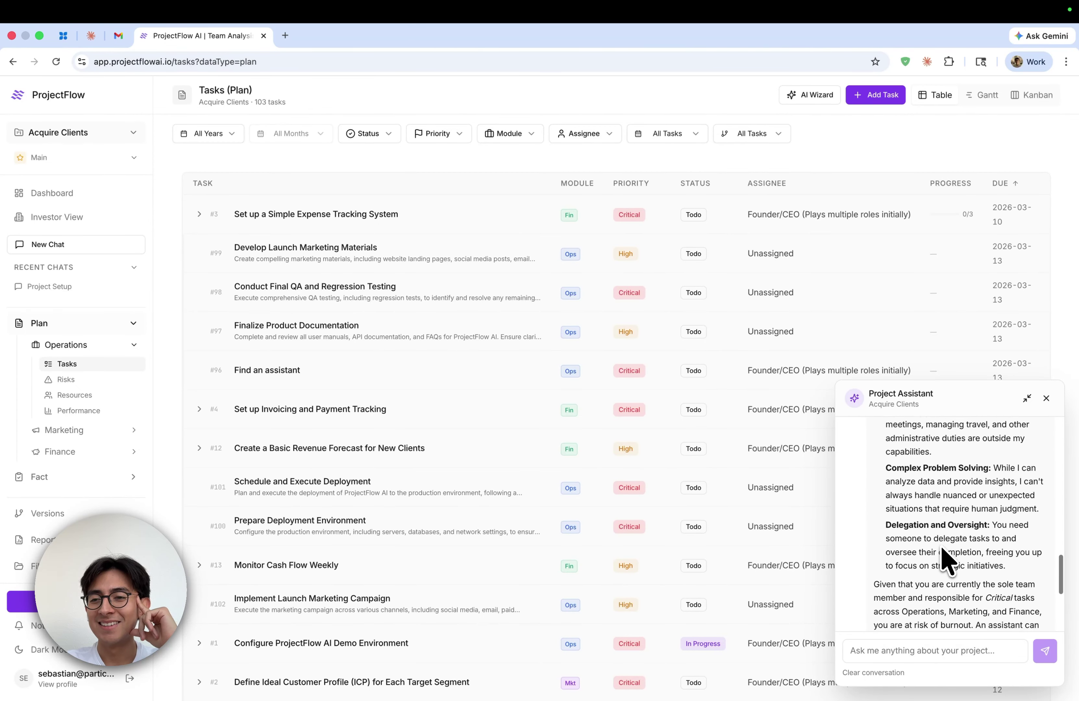
scroll(945, 559, down, 4)
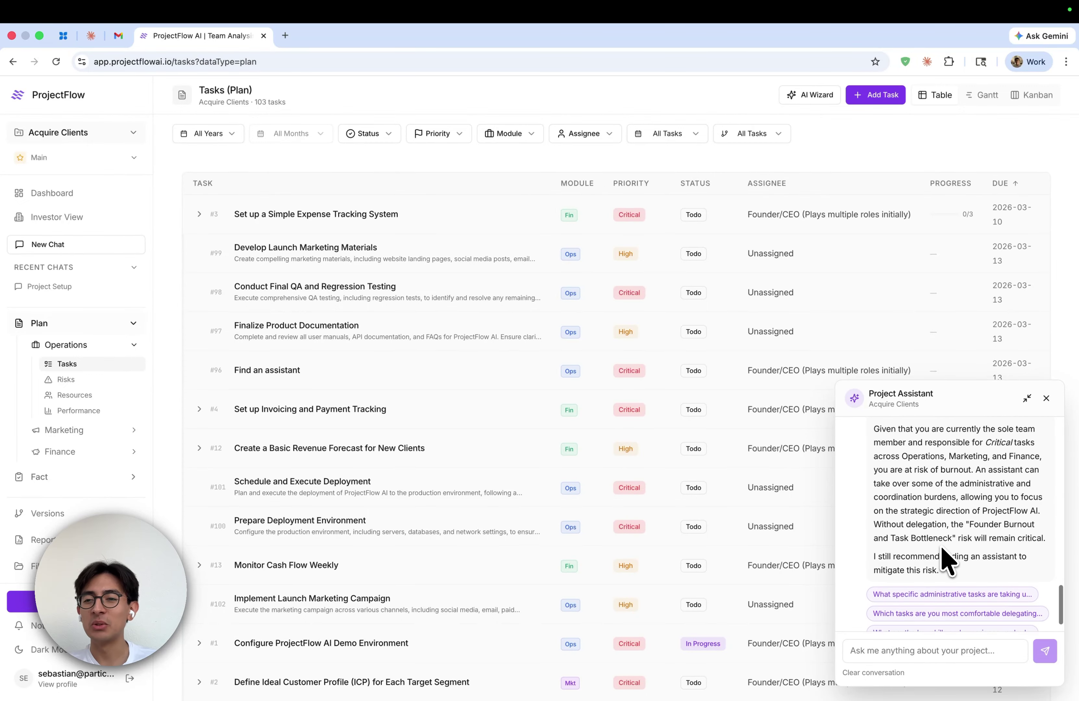
scroll(942, 547, down, 1)
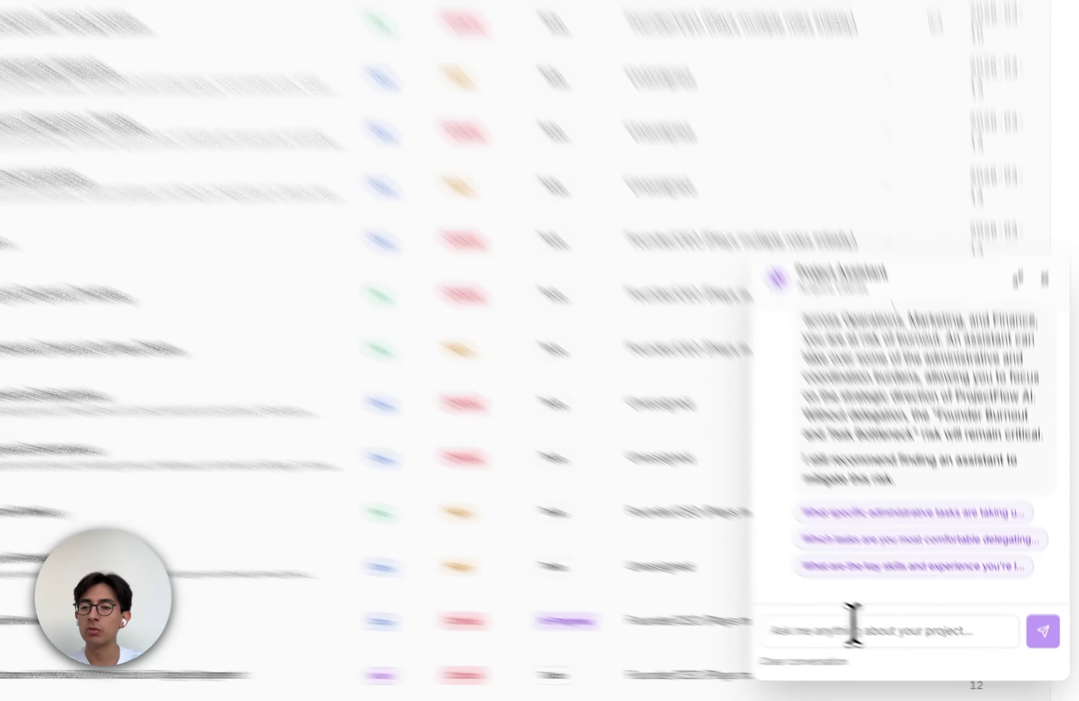
- Send the Project Assistant the request "okay then help me to add a task to find where I can find an assistant"
click(906, 650)
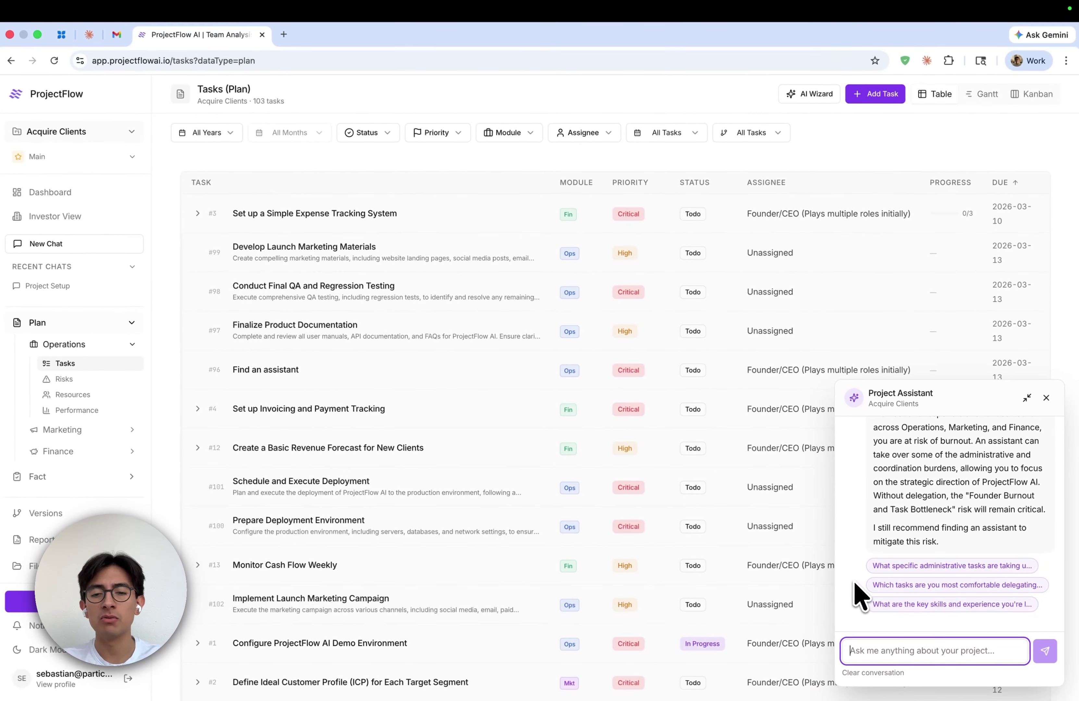
text(o)
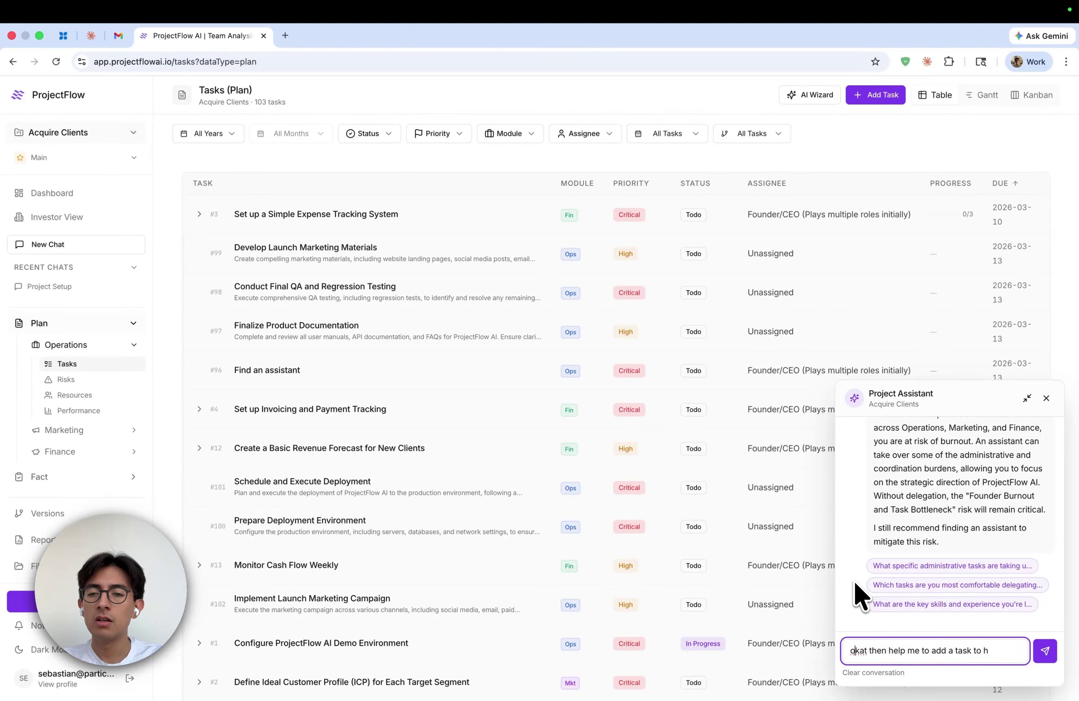
key(BackSpace)
text(y)
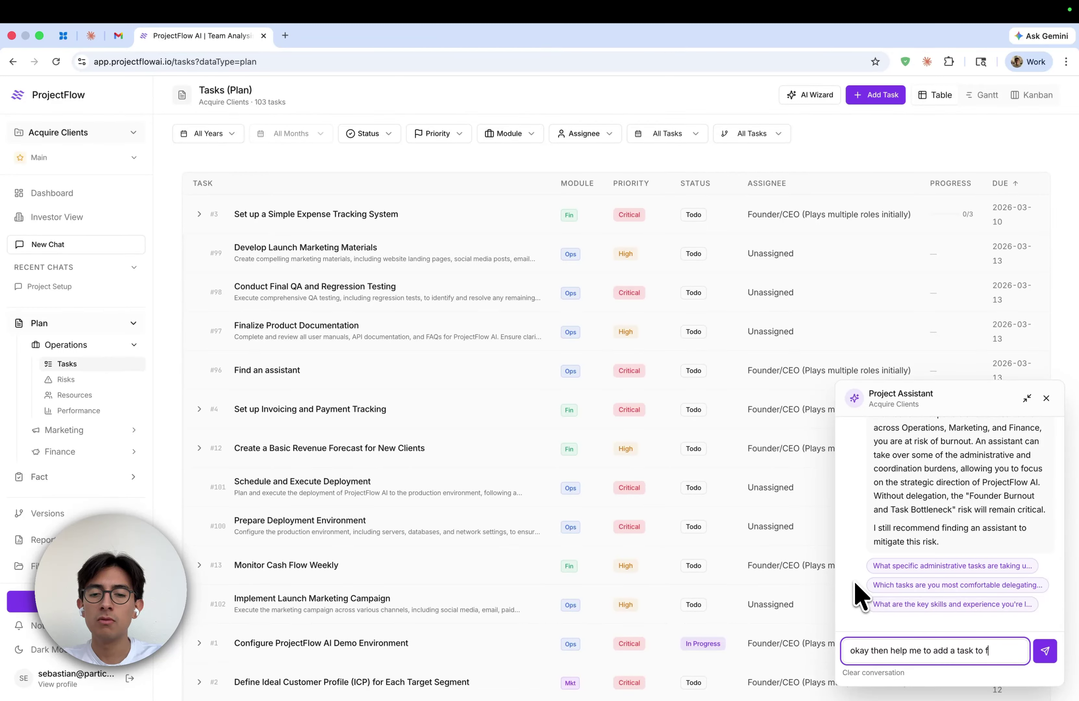
text(where I can find an assistant)
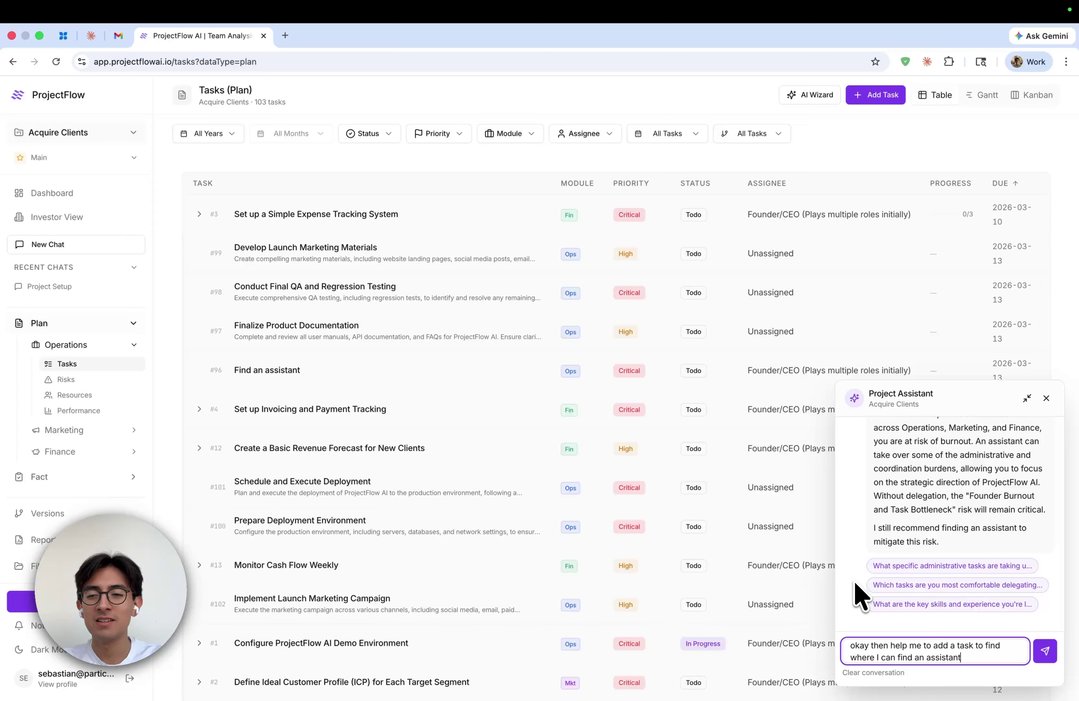
key(Return)
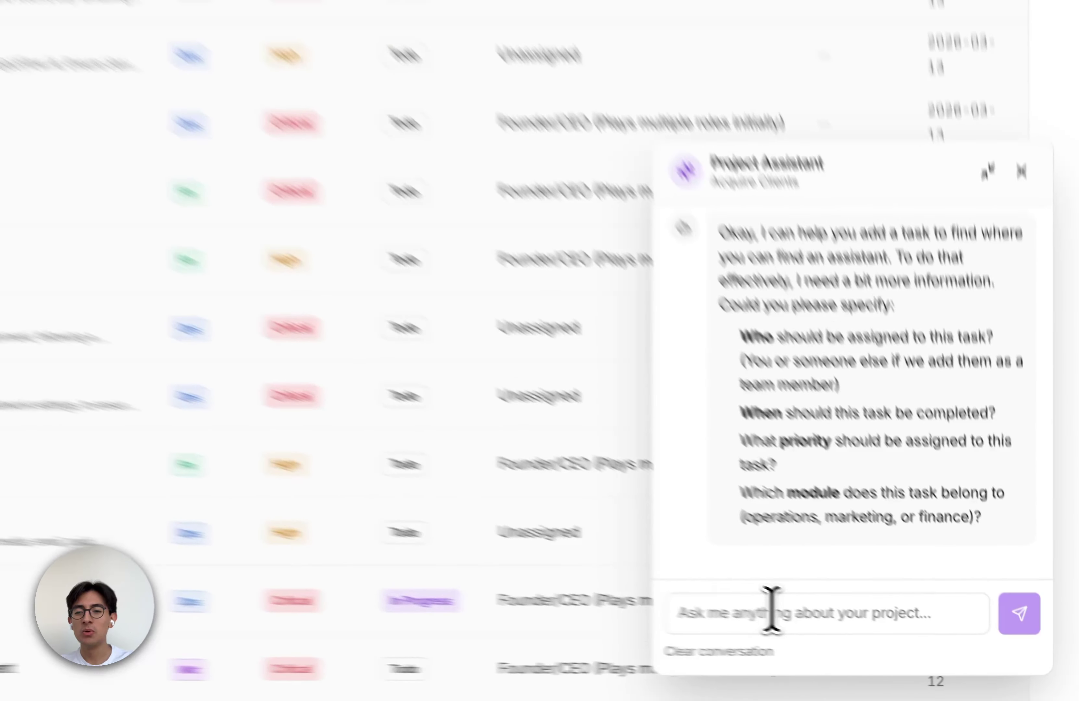
- Answer the assistant's questions about the new task on separate lines: "Ofc to the CEO", "This week" and "Operations"
click(903, 650)
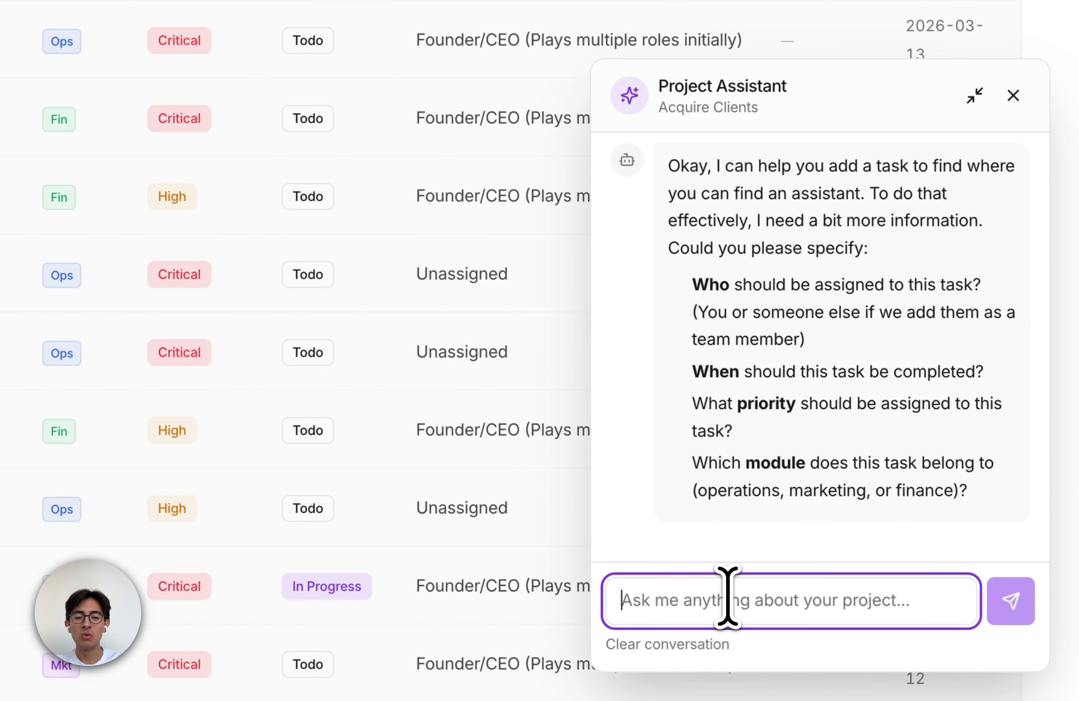
text(Ofc to the CEO)
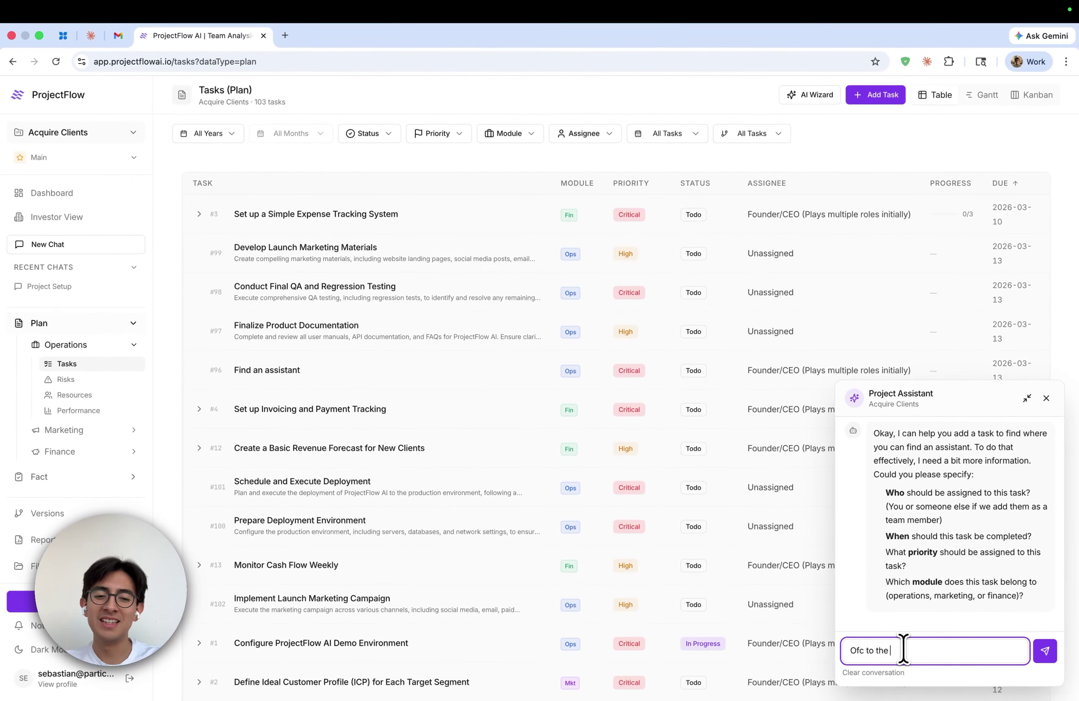
key(shift+Return)
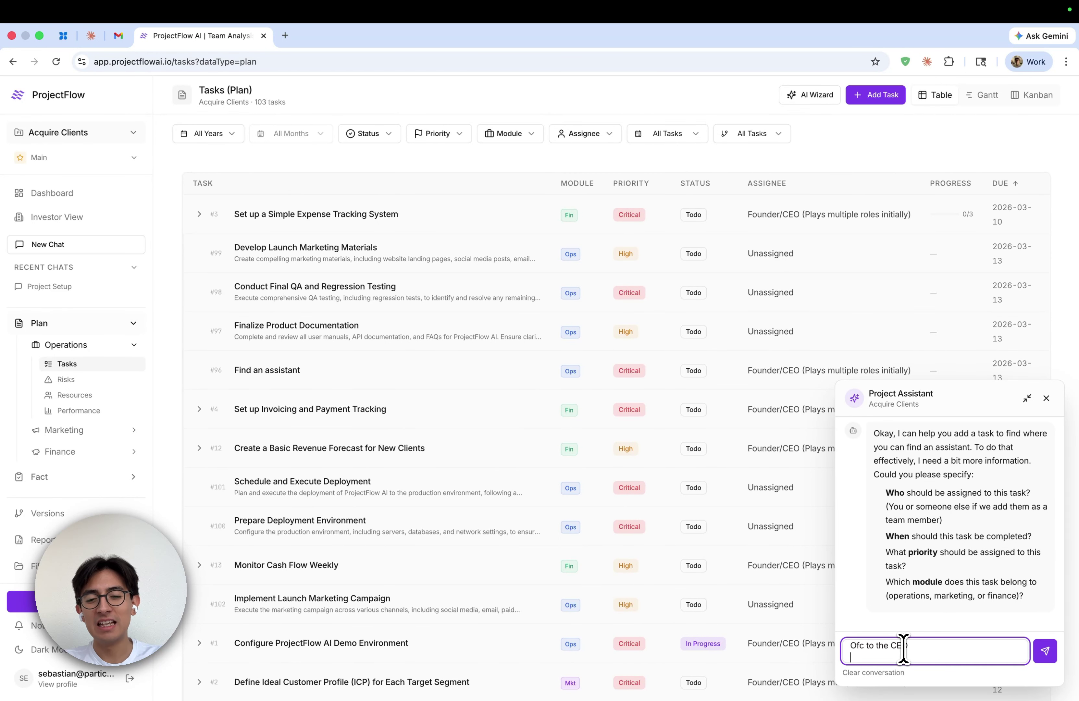
text(This week)
key(shift+Return)
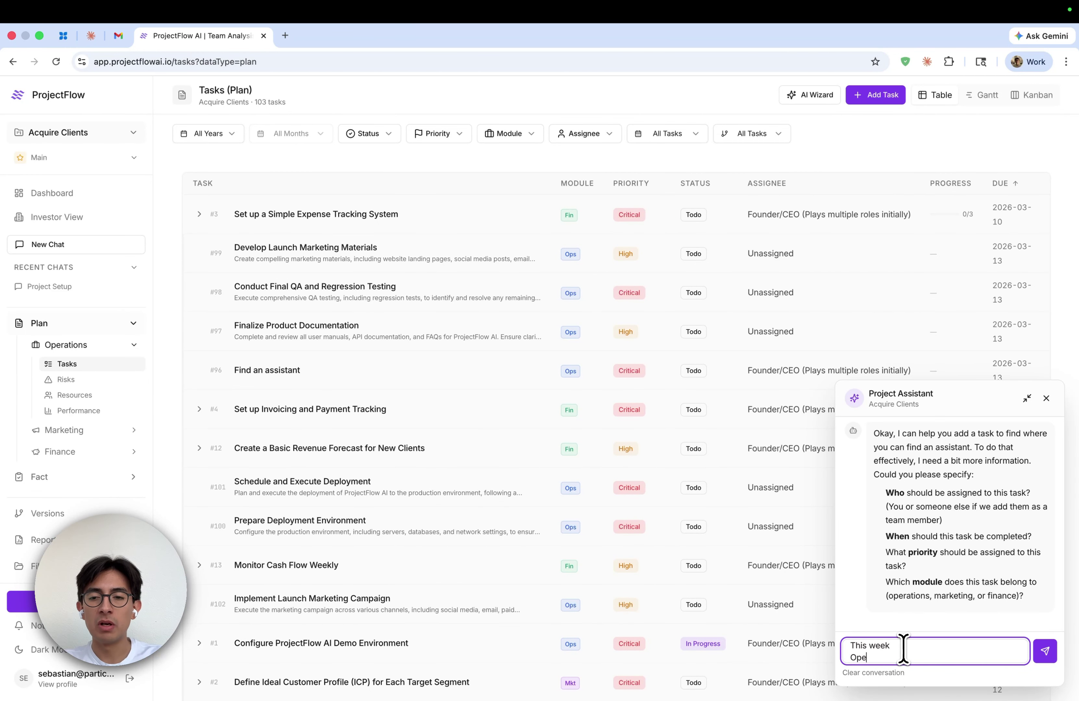
key(Return)
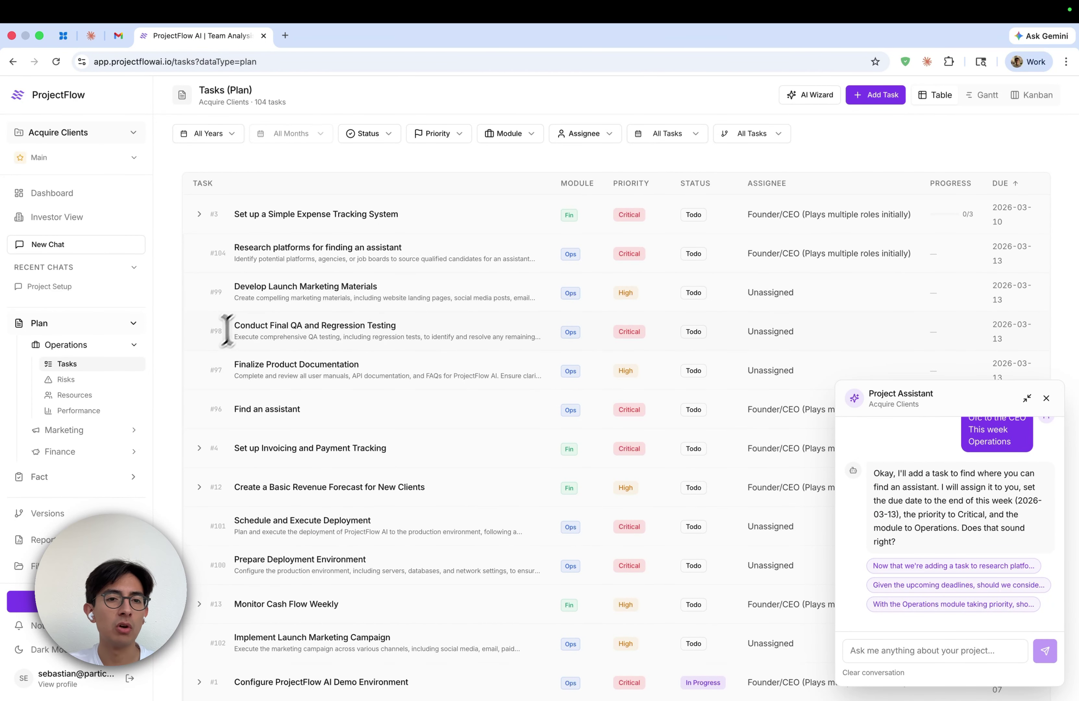
- Look through the task table, view and close the details of "Research platforms for finding an assistant", and close the Project Assistant
click(133, 345)
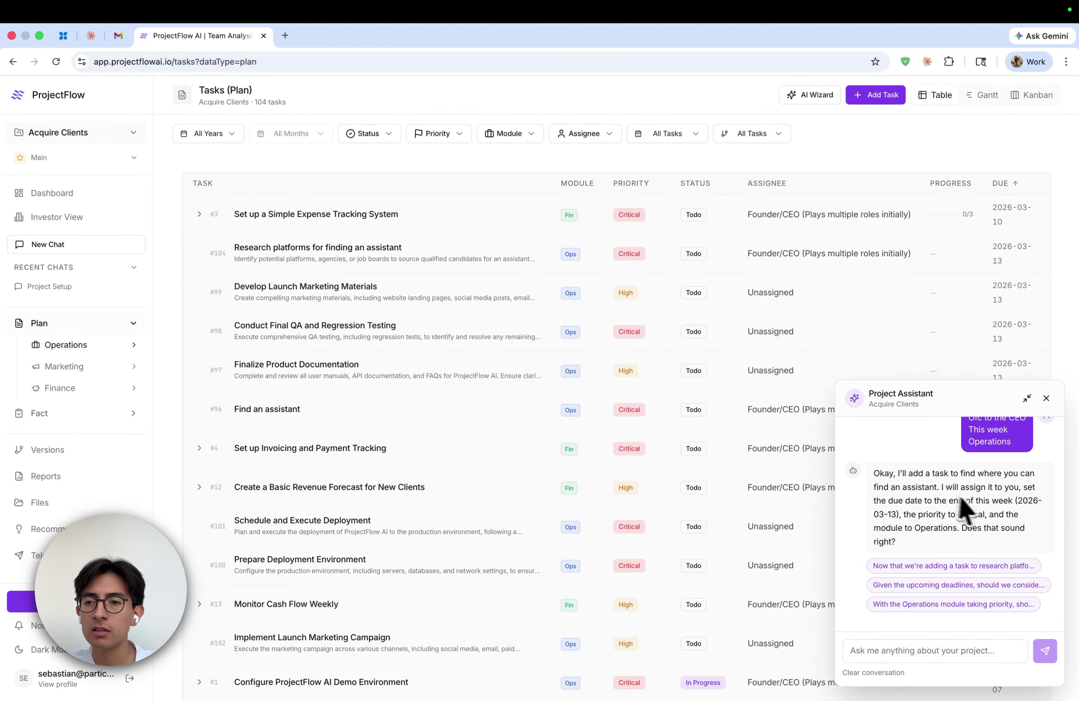
scroll(465, 505, down, 10)
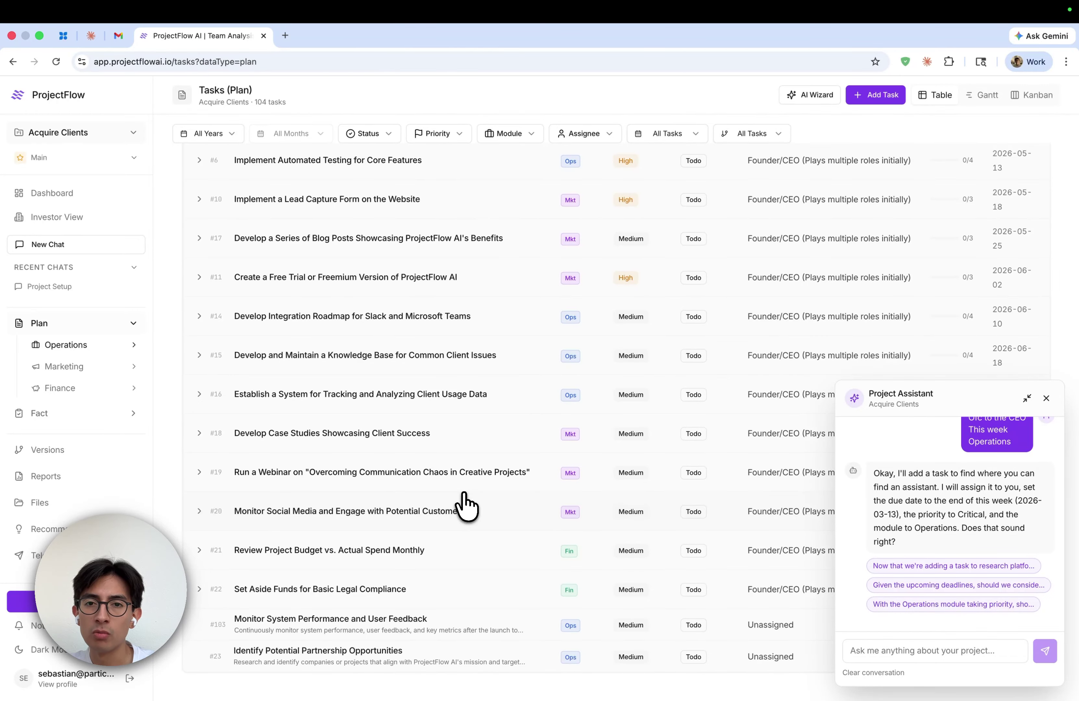
scroll(465, 506, up, 10)
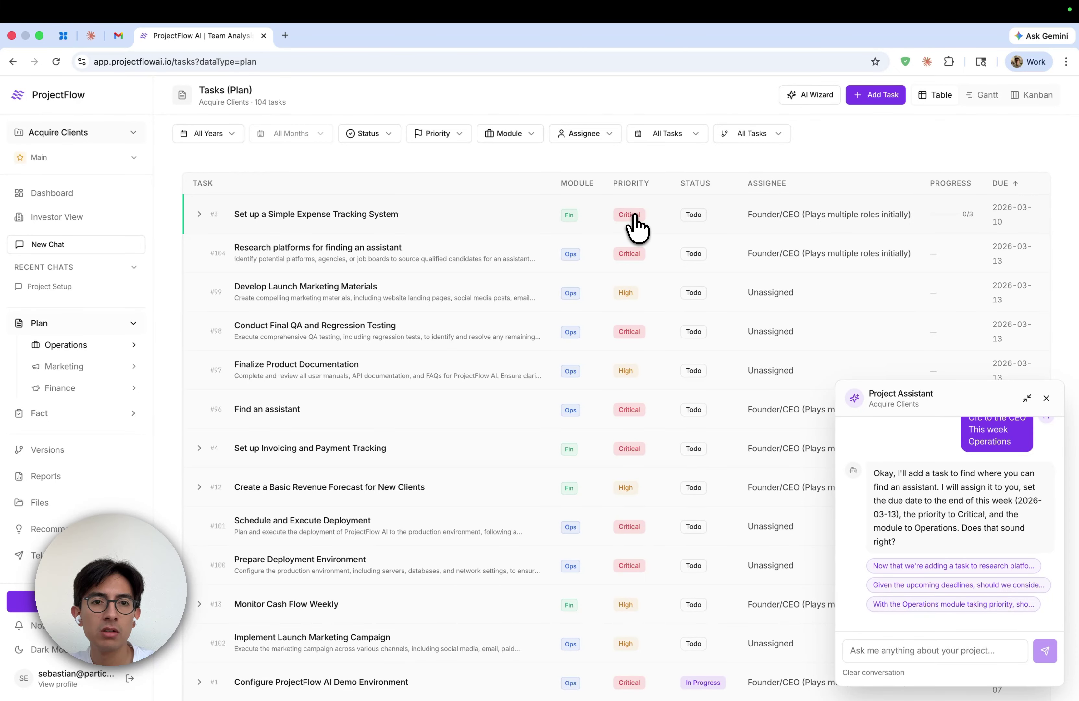
click(288, 255)
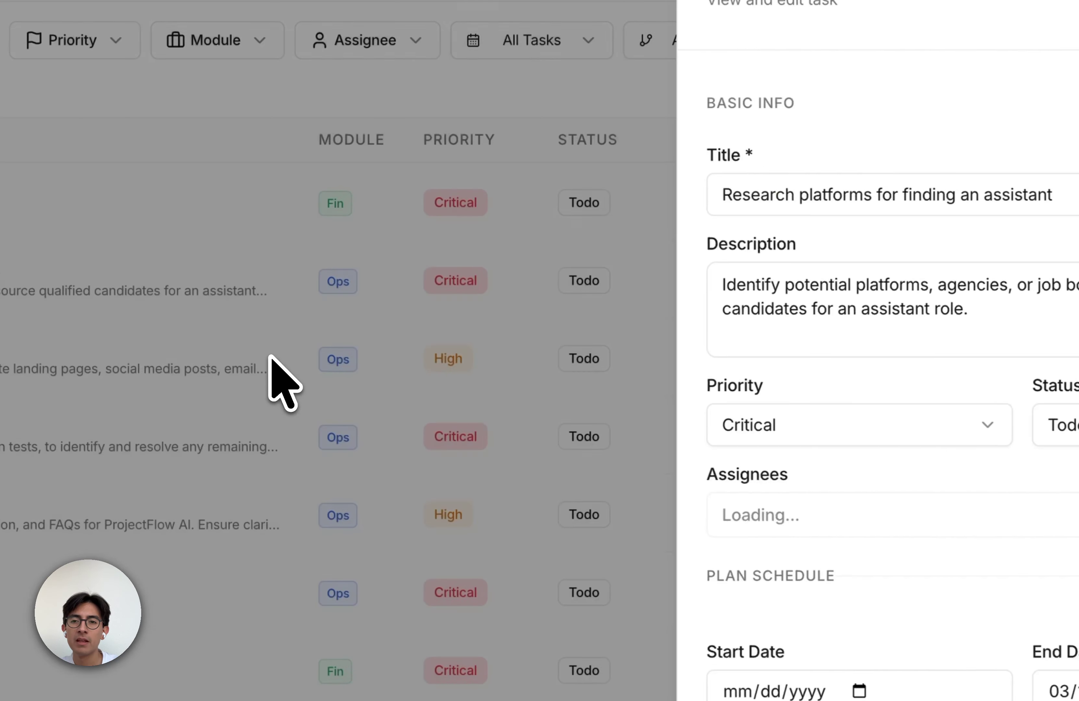
click(272, 357)
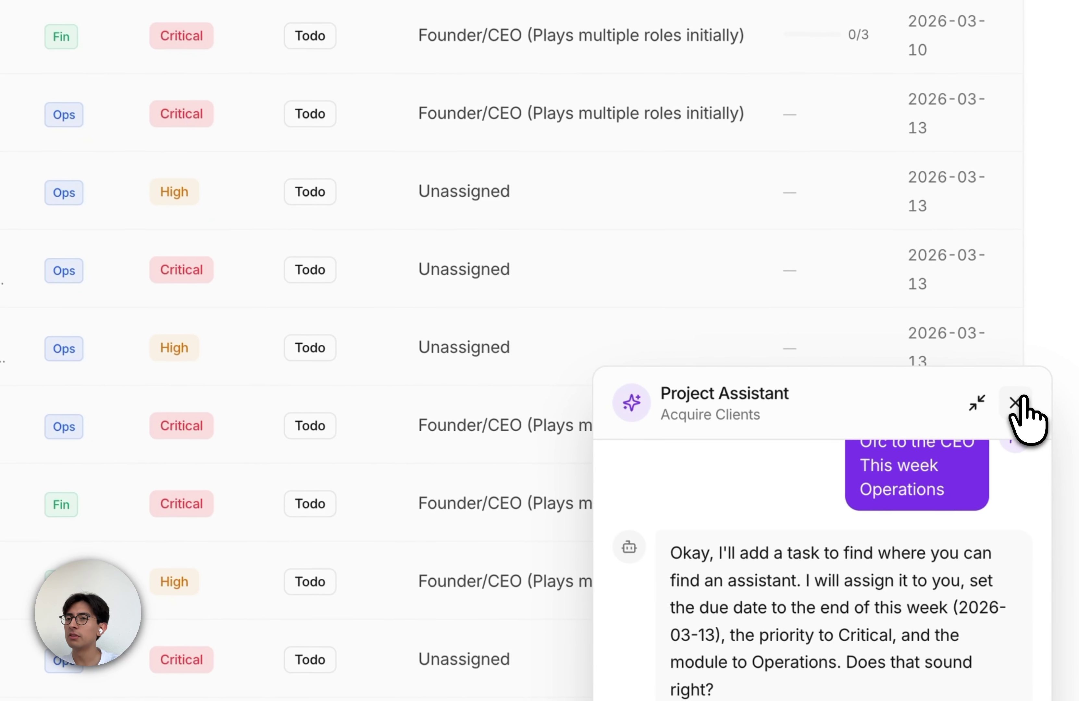
click(1018, 403)
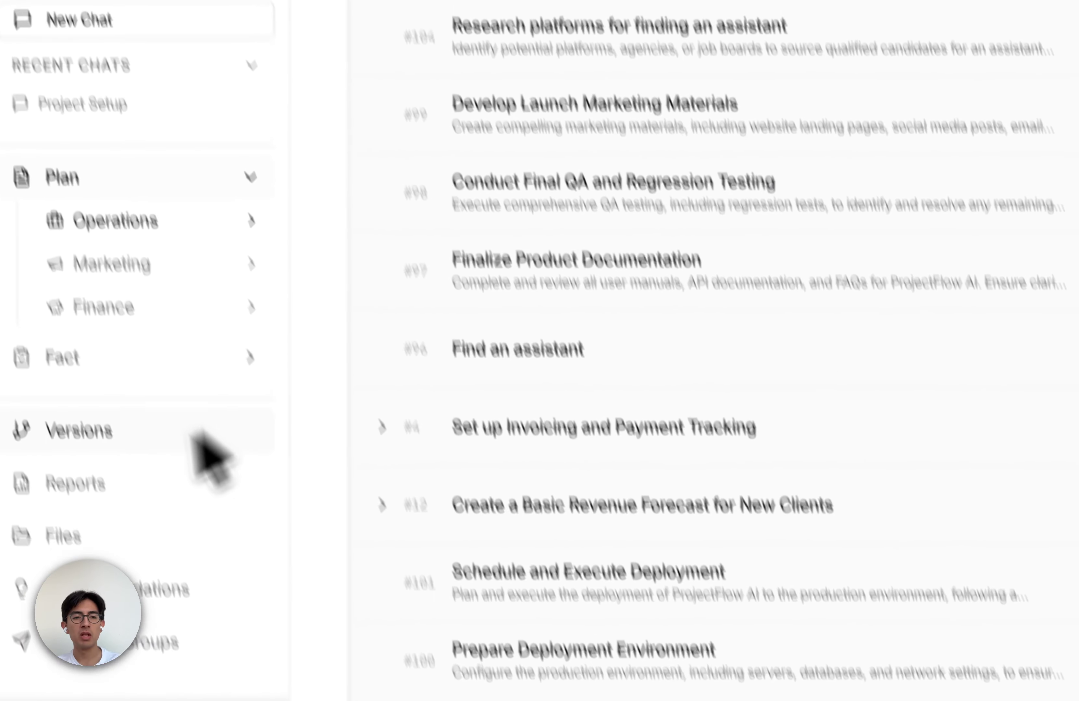
- Open the "Project Setup Guide: Acquire Clients" report and read through its sections to the end, returning to the Executive Summary
click(82, 484)
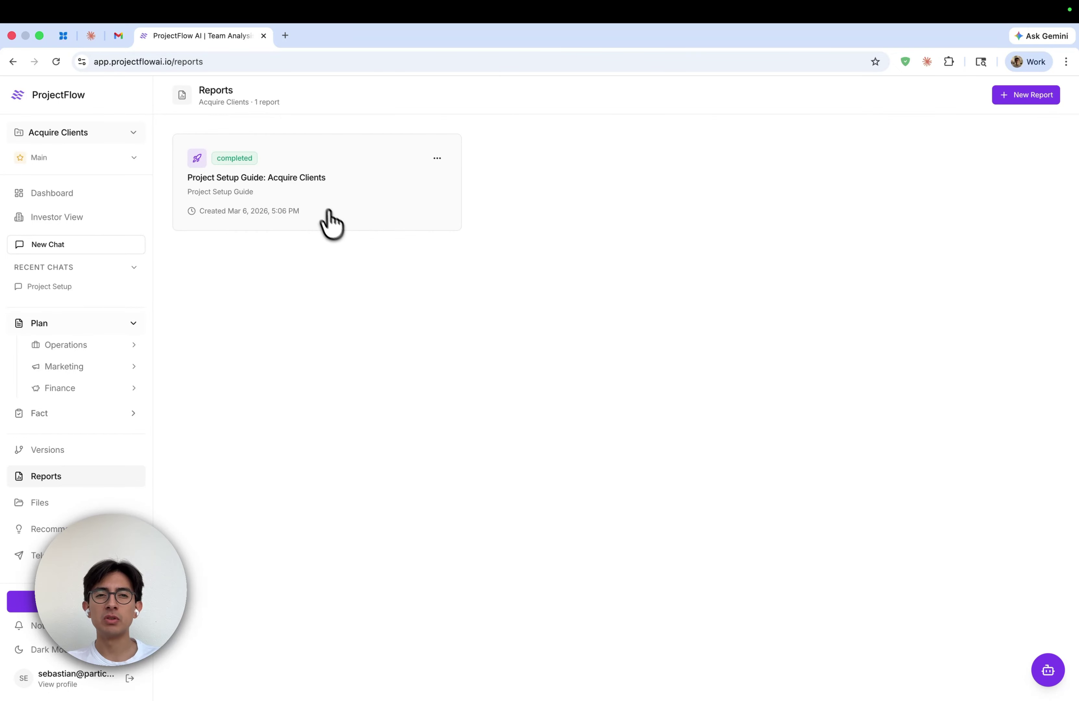
click(313, 209)
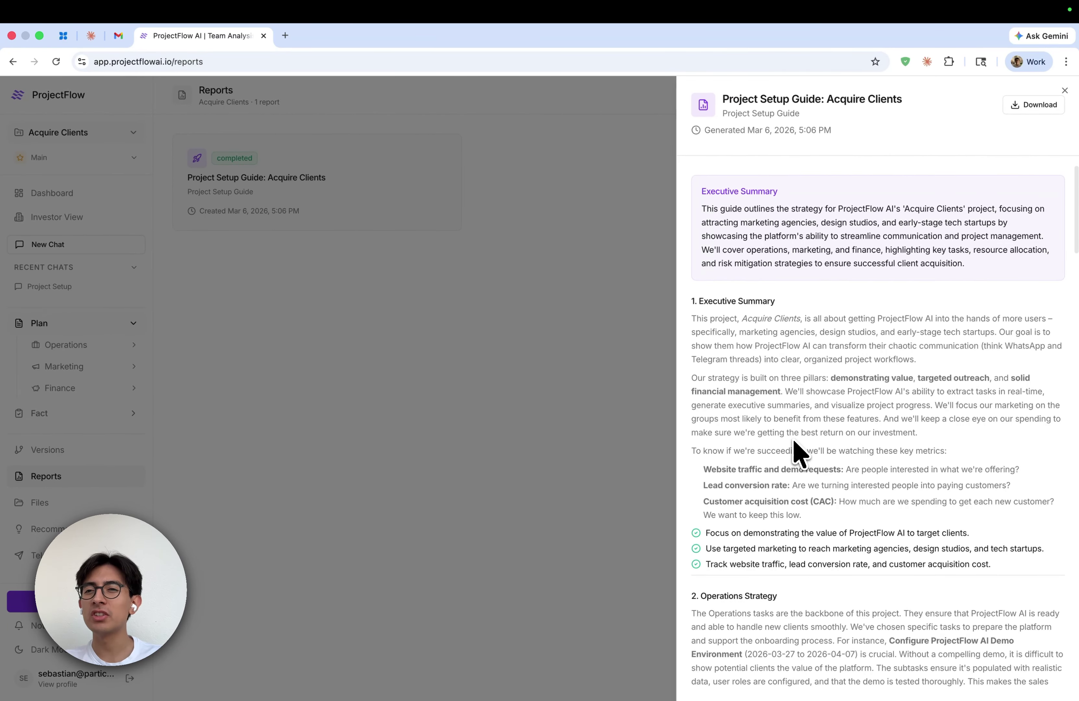
scroll(795, 451, down, 7)
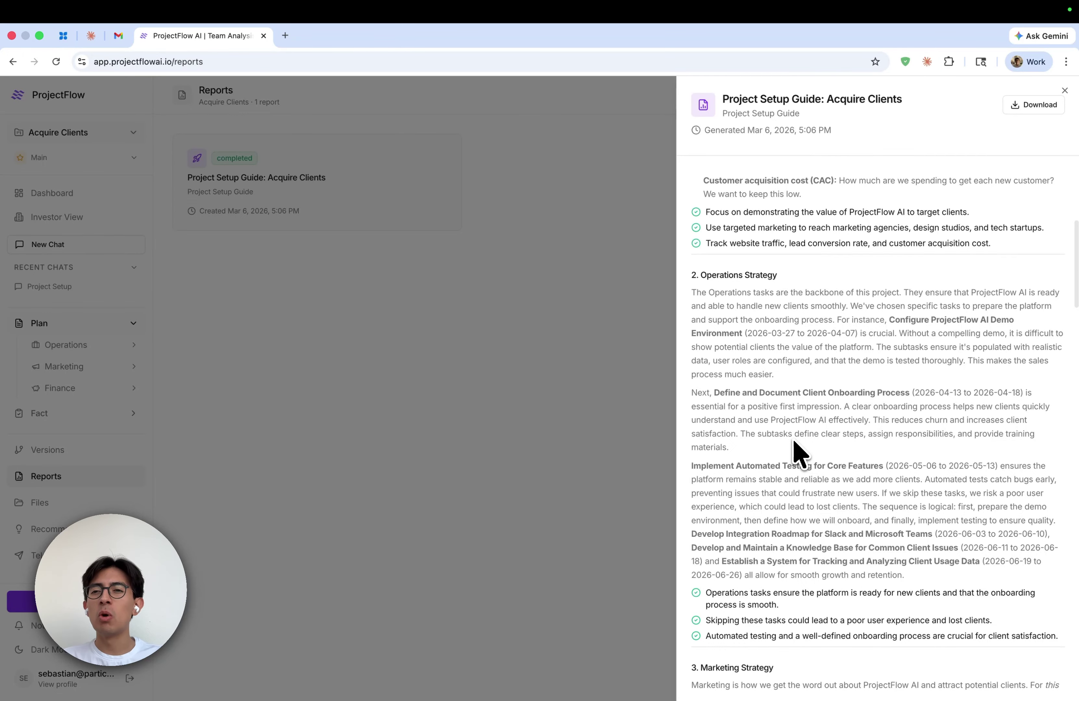
scroll(798, 451, down, 15)
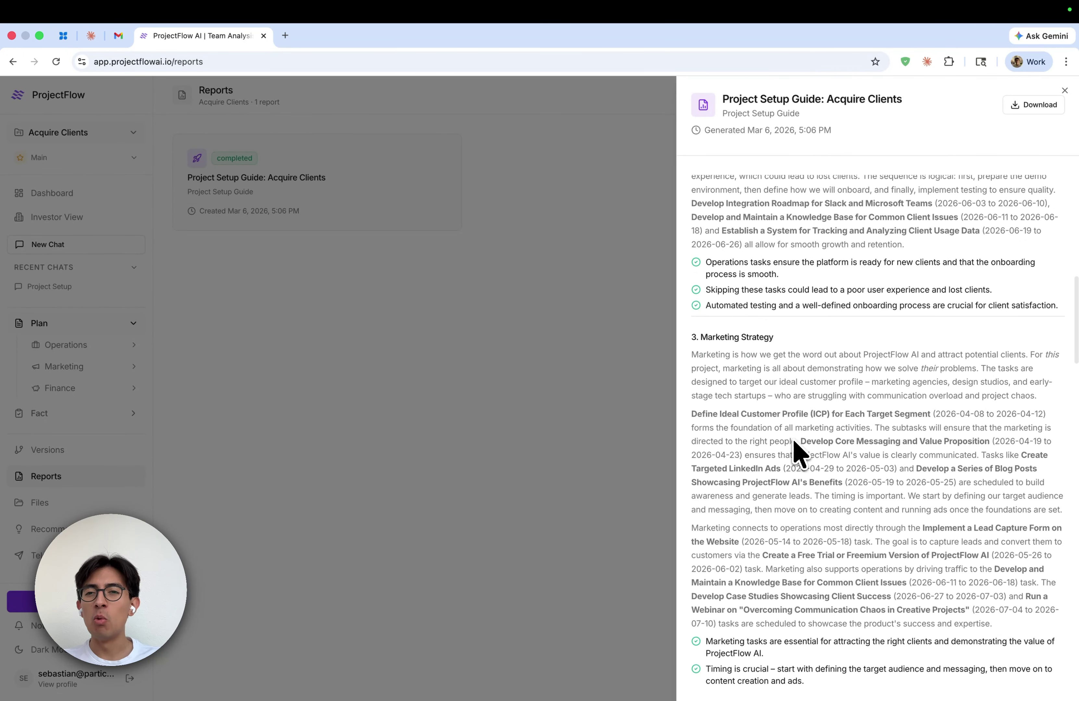
scroll(797, 451, down, 20)
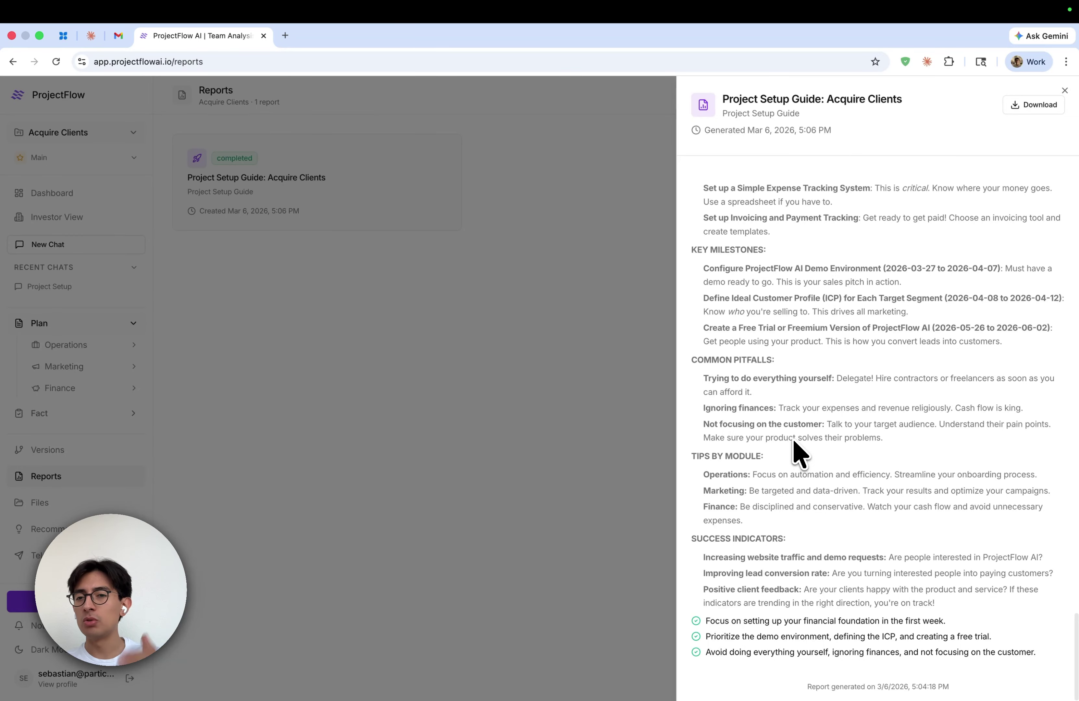
scroll(798, 451, up, 20)
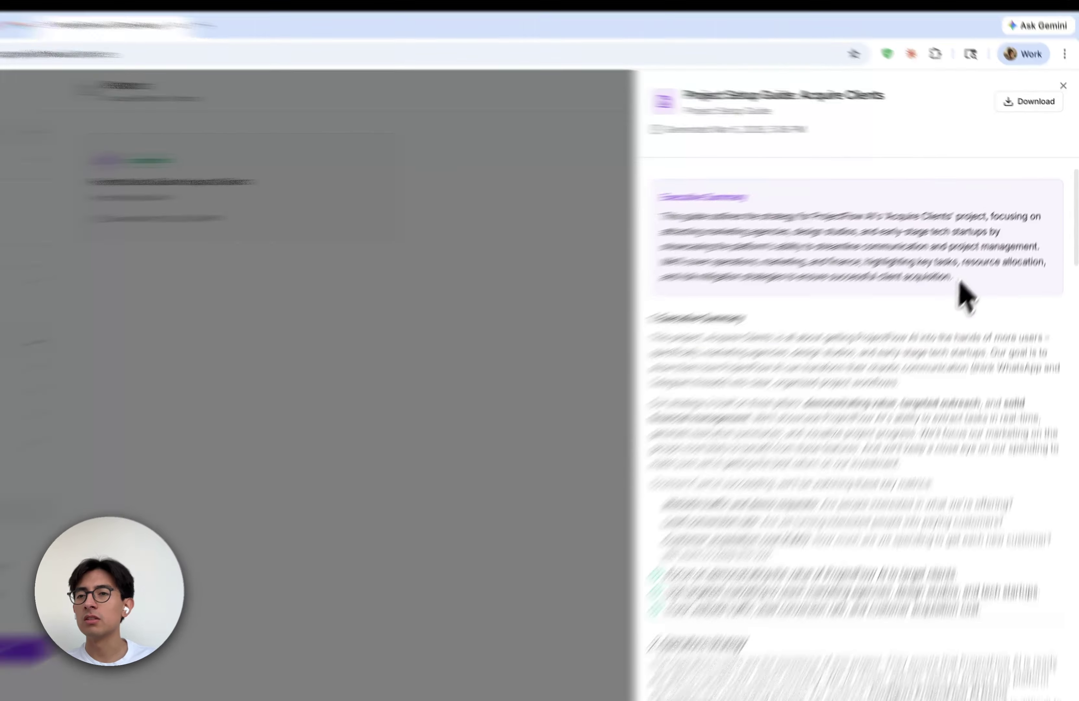
- Highlight the Executive Summary text, close the project setup guide report and open the project's Files page
drag(956, 277, 660, 216)
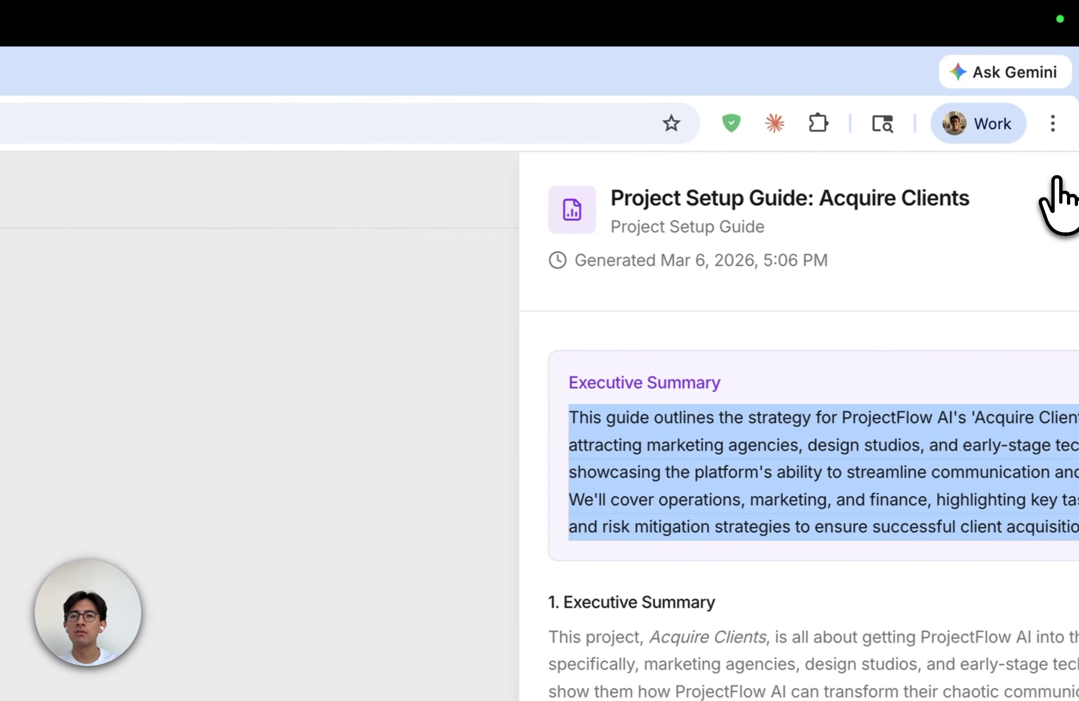
click(1050, 181)
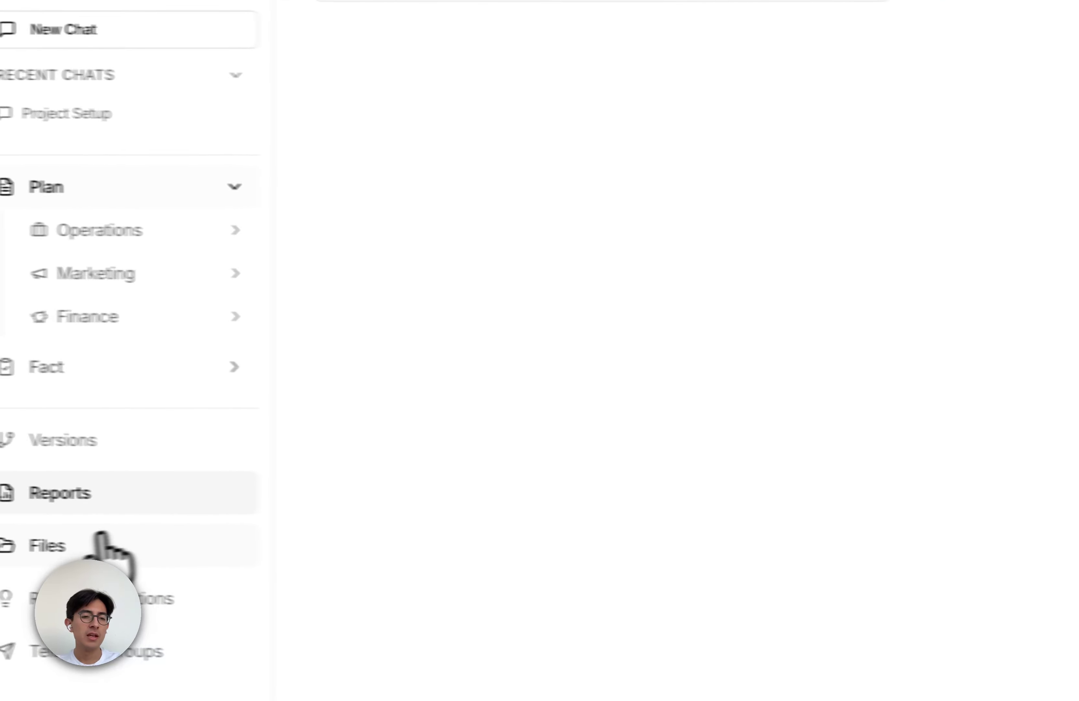
click(73, 548)
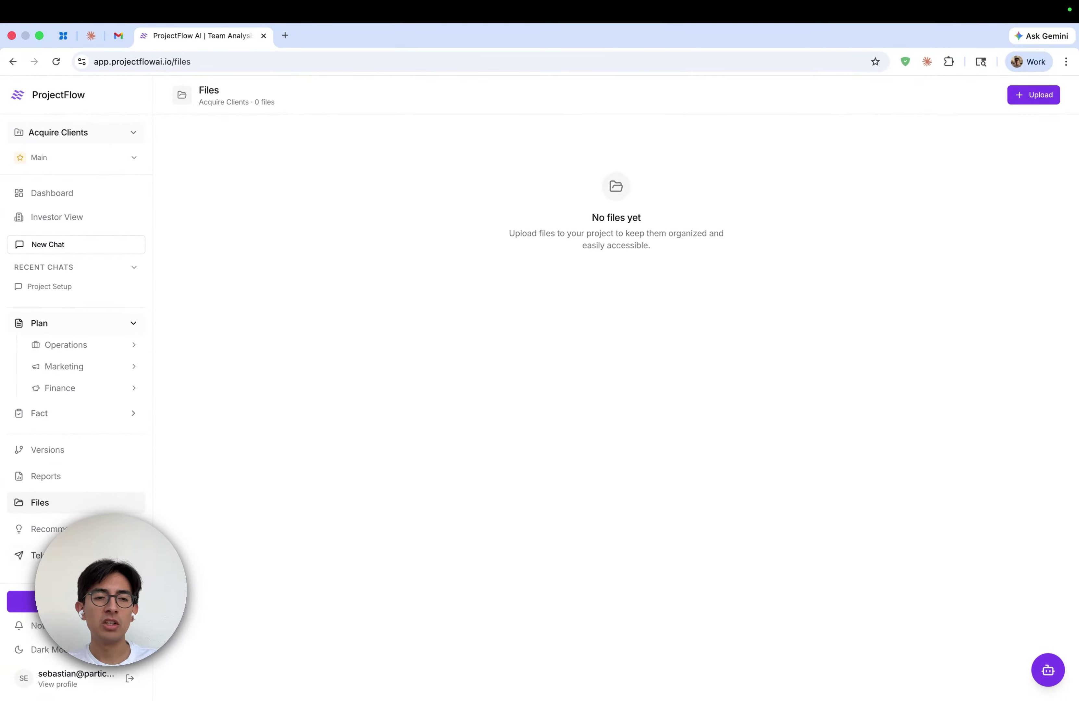
- Open the Recommendations page and look at the Tasks category, returning to All
click(50, 532)
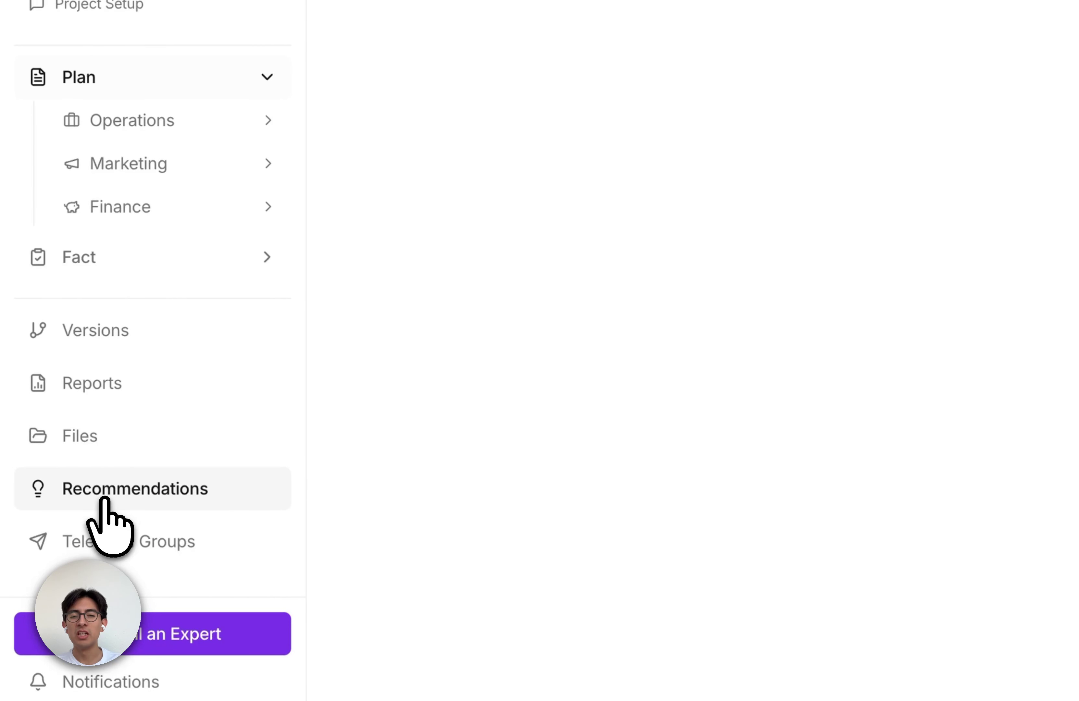
click(347, 123)
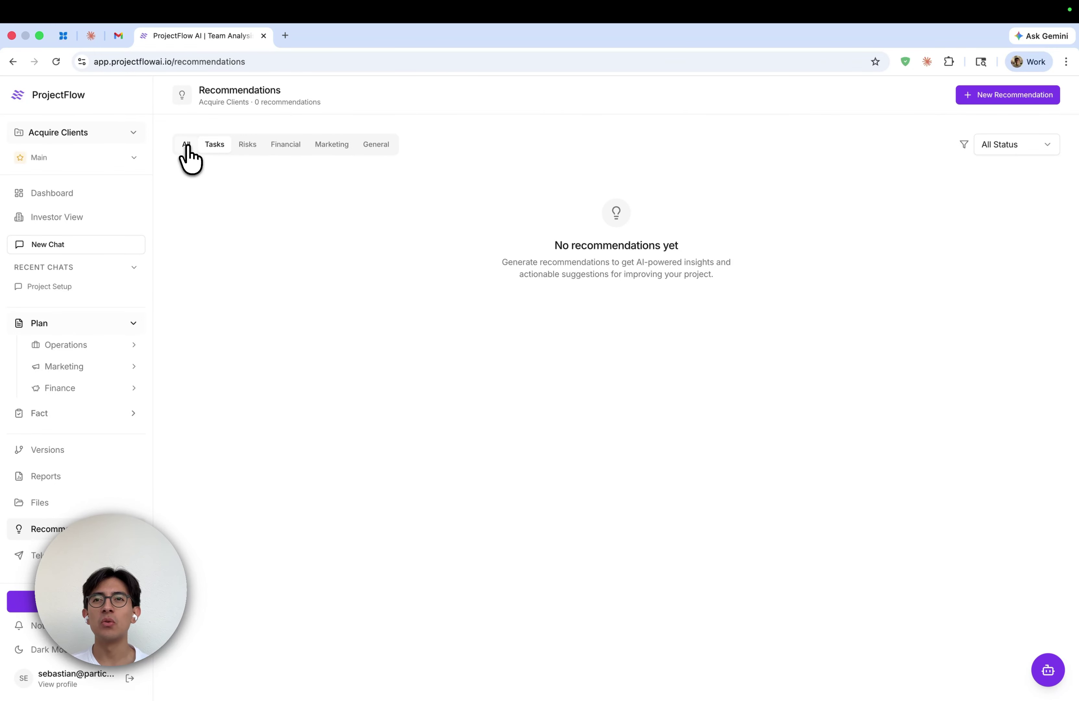
click(187, 145)
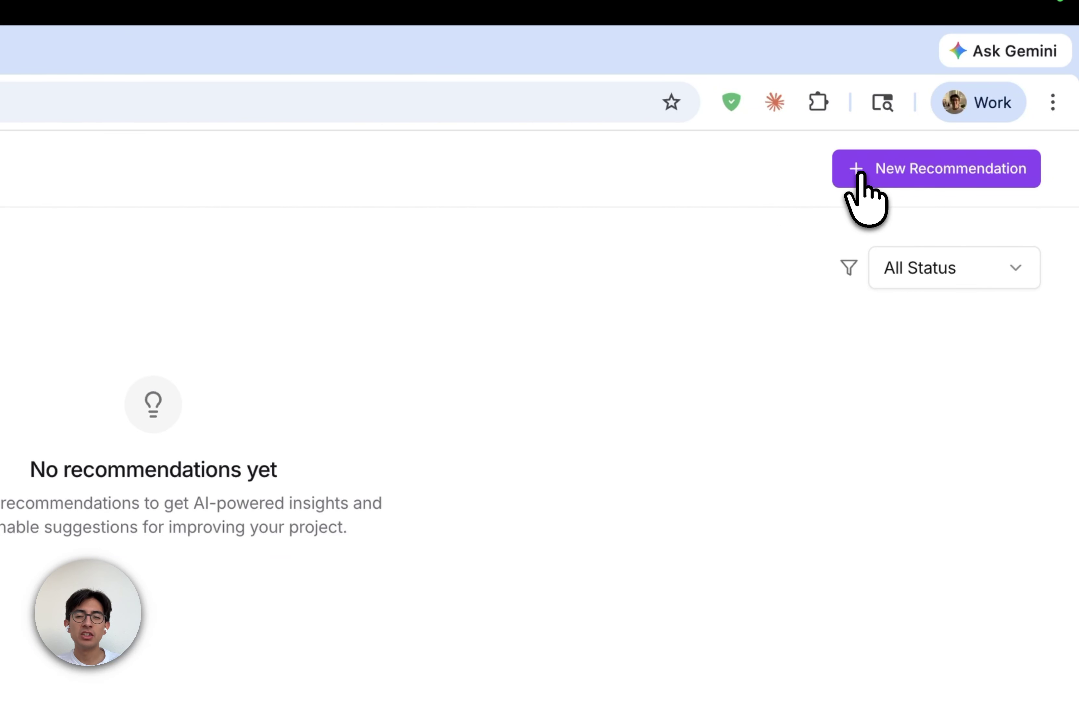
- Generate new AI recommendations for the project with Marketing as the only focus area
click(862, 177)
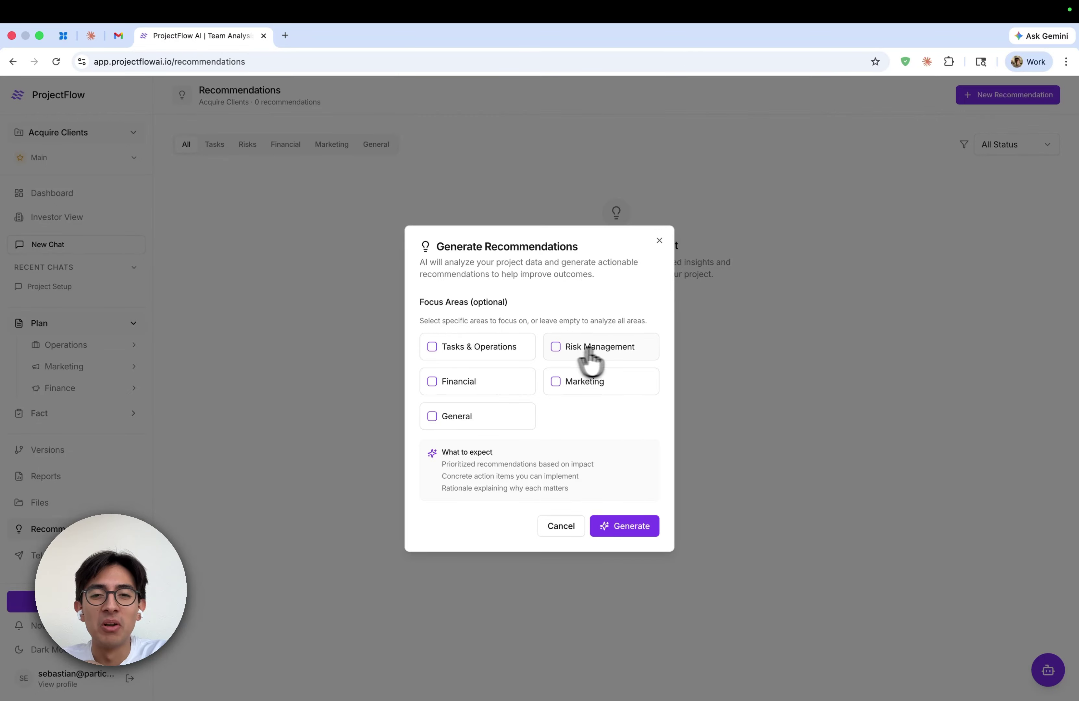
click(556, 383)
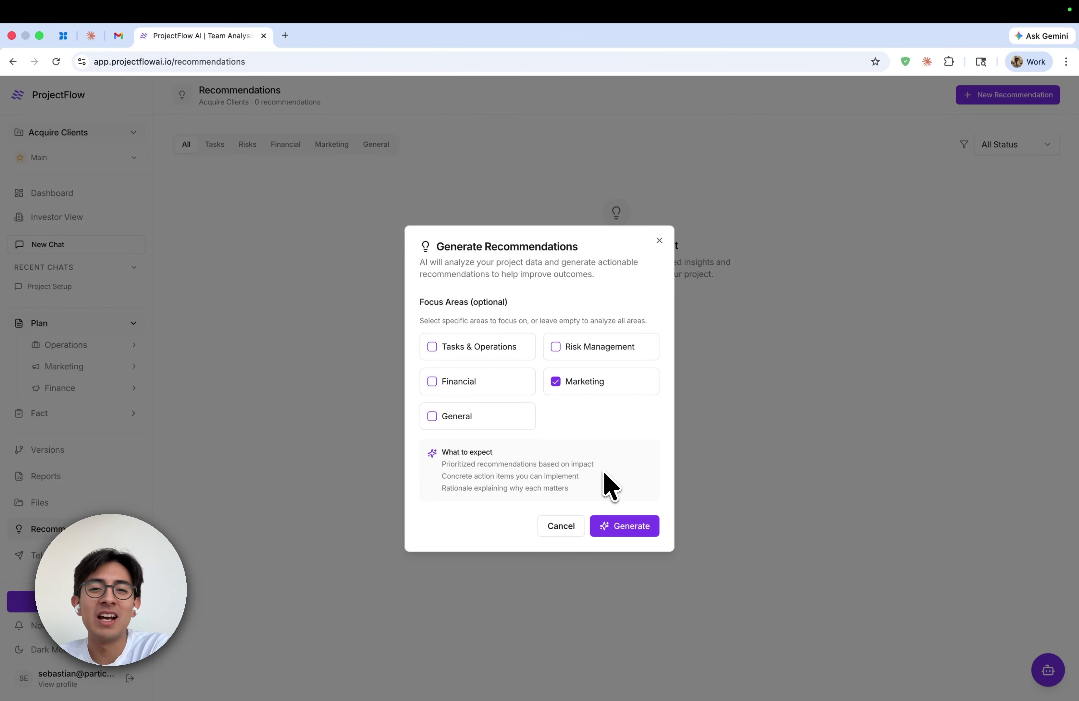
click(628, 525)
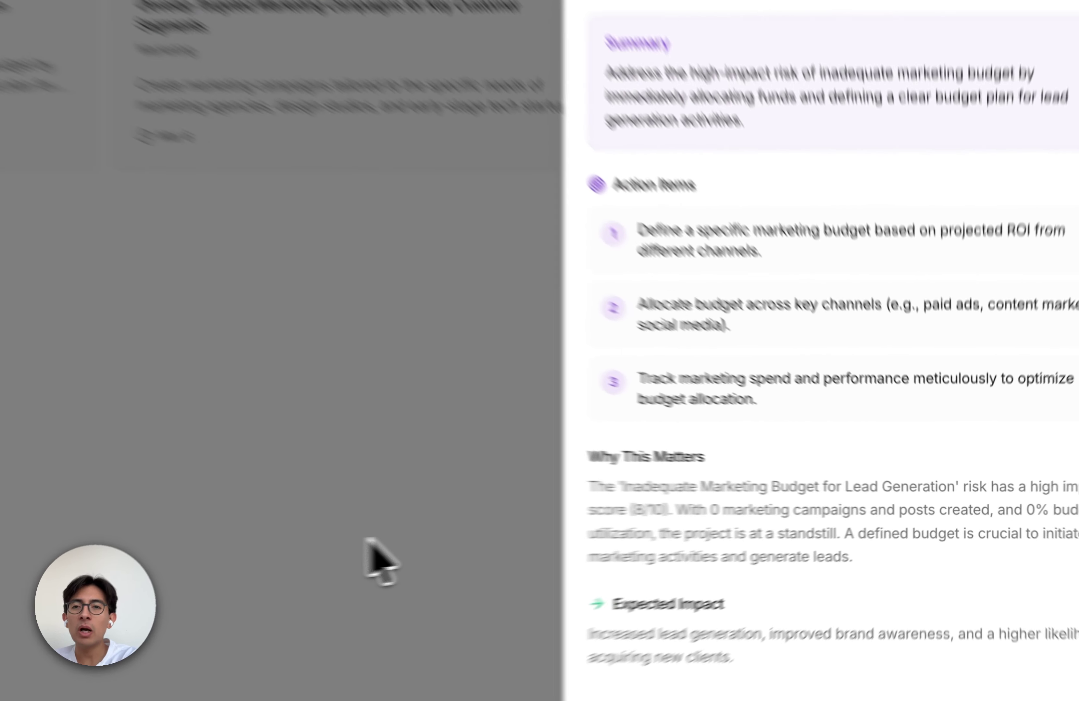
- Close the marketing budget recommendation, then read and close the details of "Create and Schedule Initial Marketing Posts to Establish Online Presence"
click(627, 542)
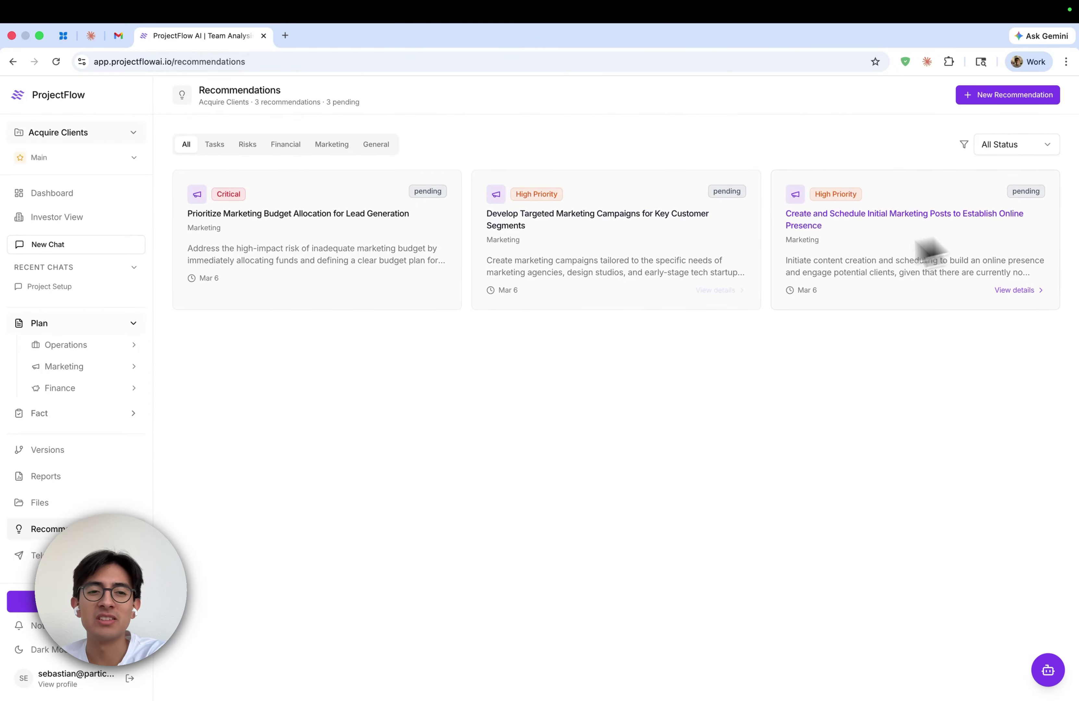
click(837, 273)
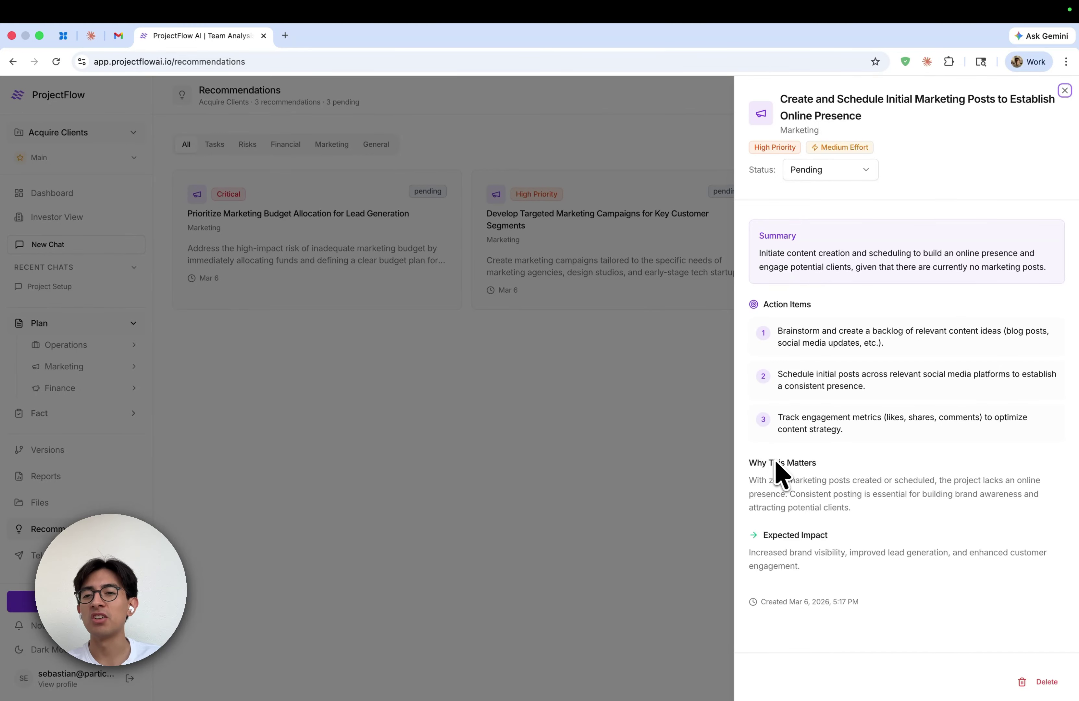
drag(763, 536, 768, 536)
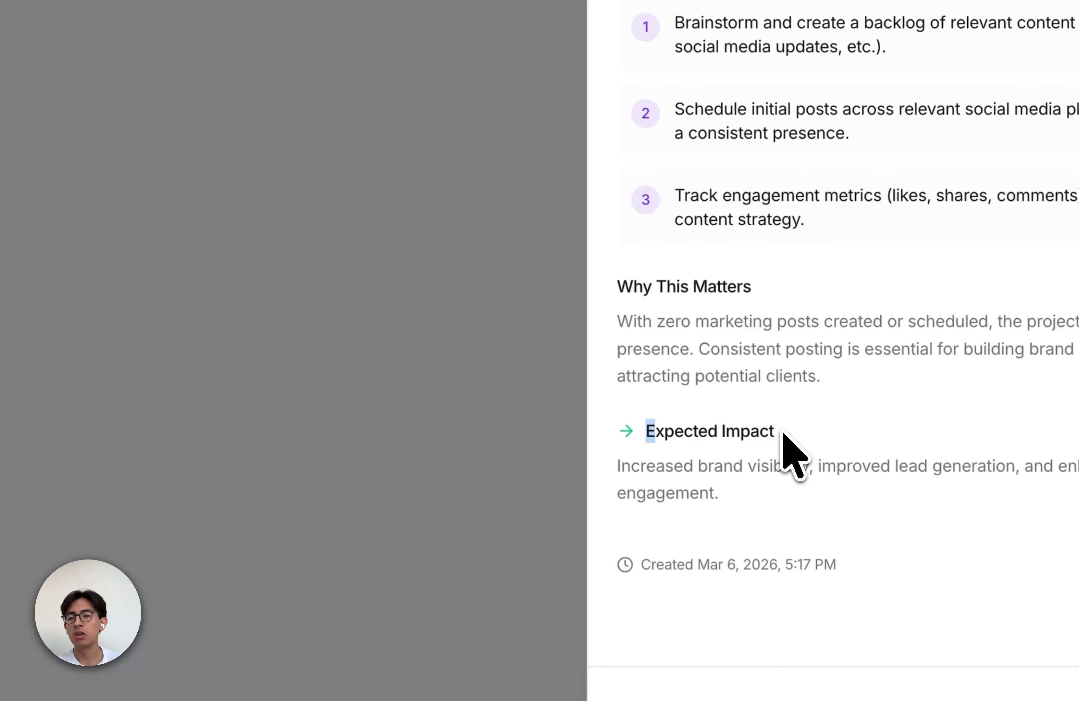
click(349, 274)
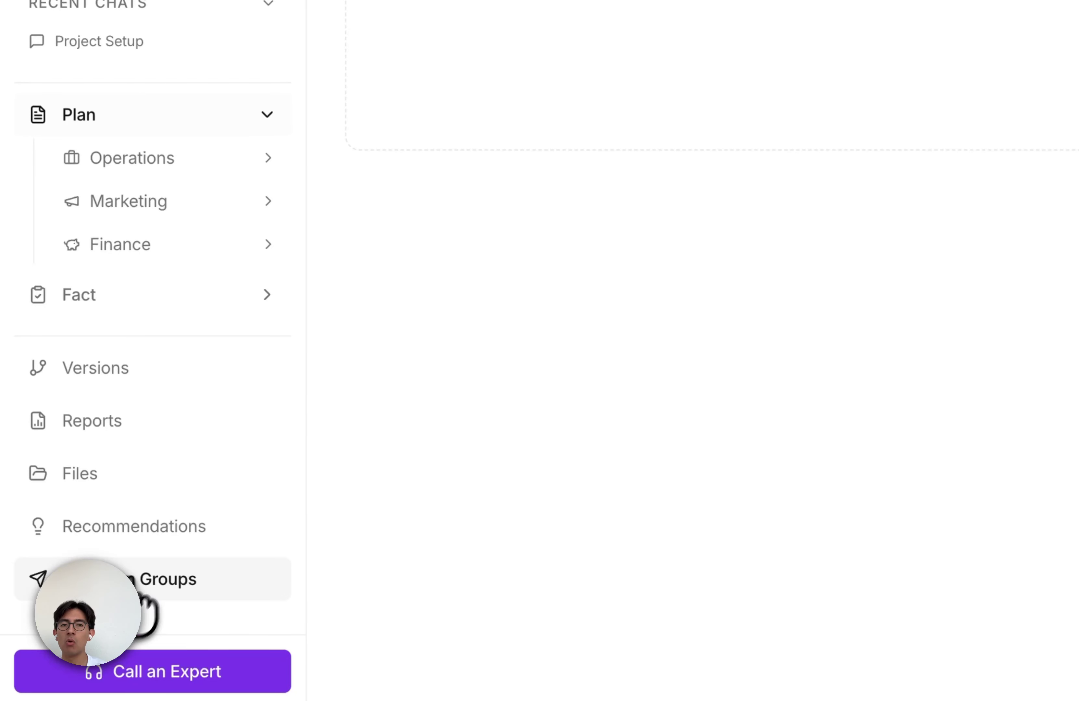
click(147, 600)
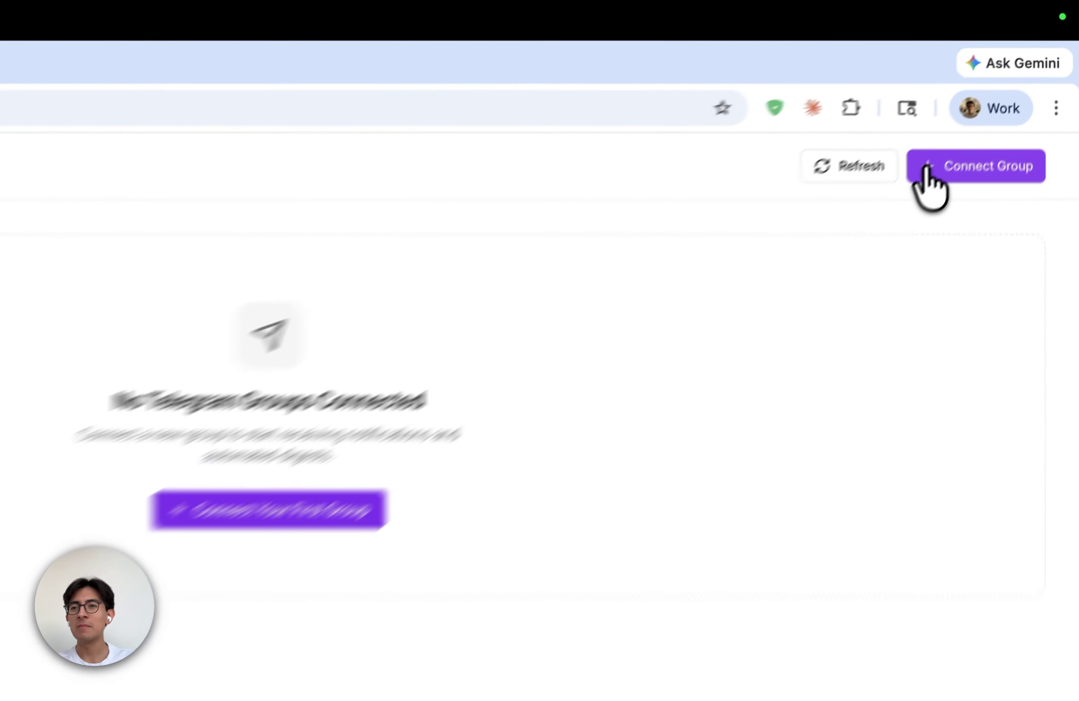
click(993, 98)
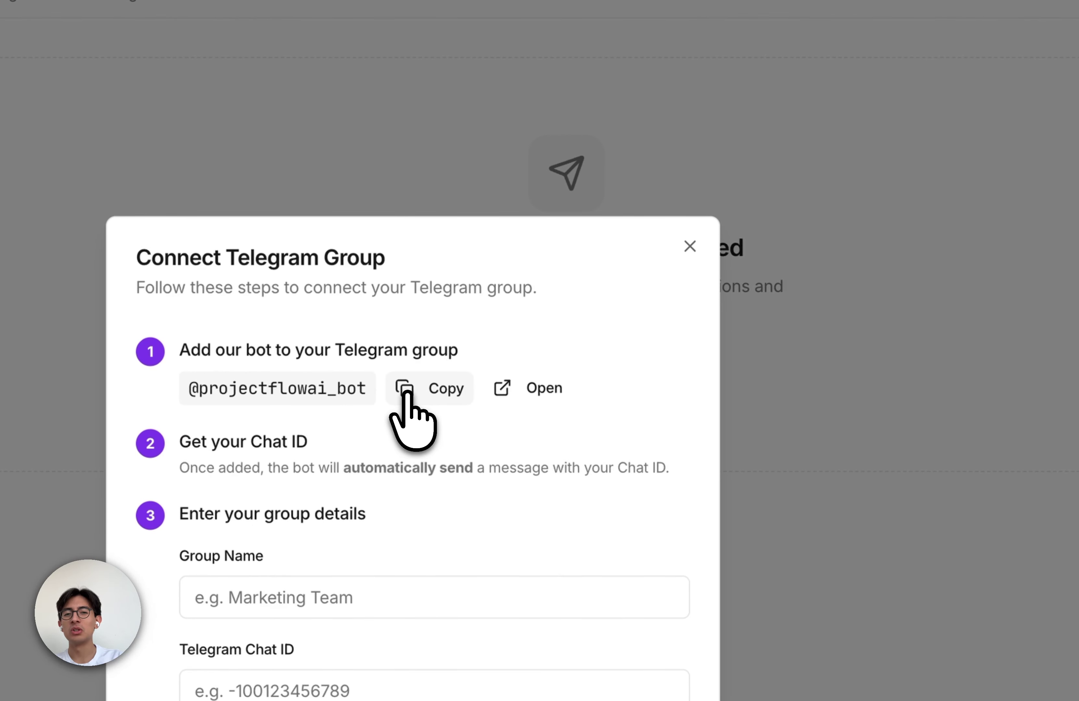
click(407, 391)
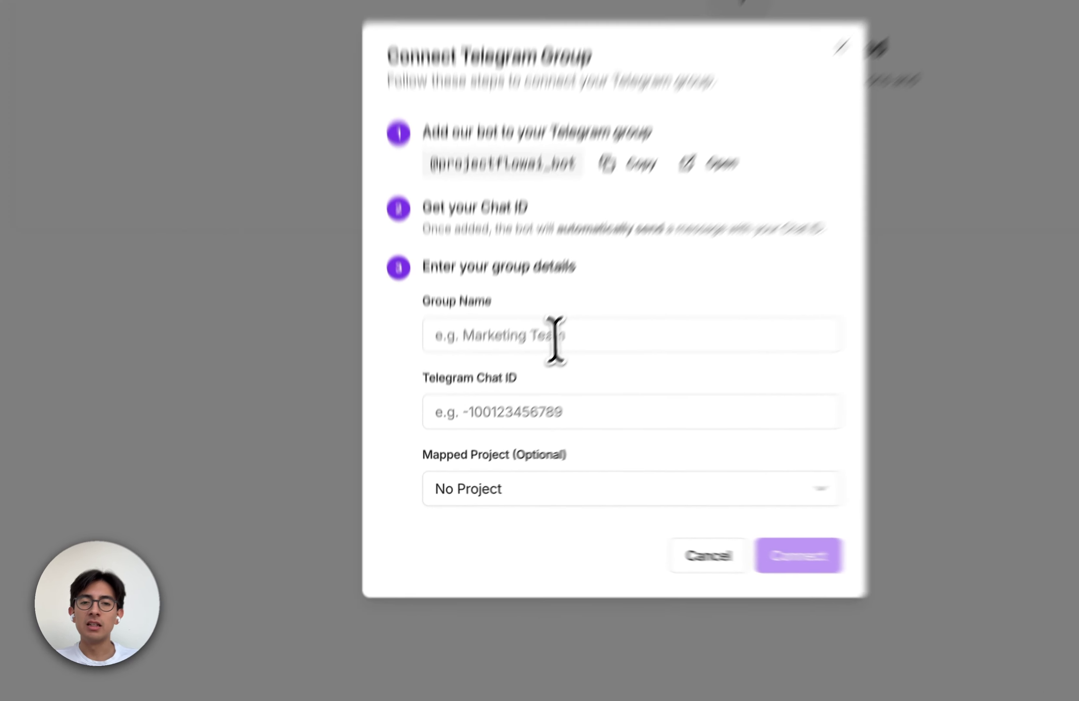
- Name the Telegram group "Test" and enter a sample Telegram chat ID beginning with a minus sign
click(504, 407)
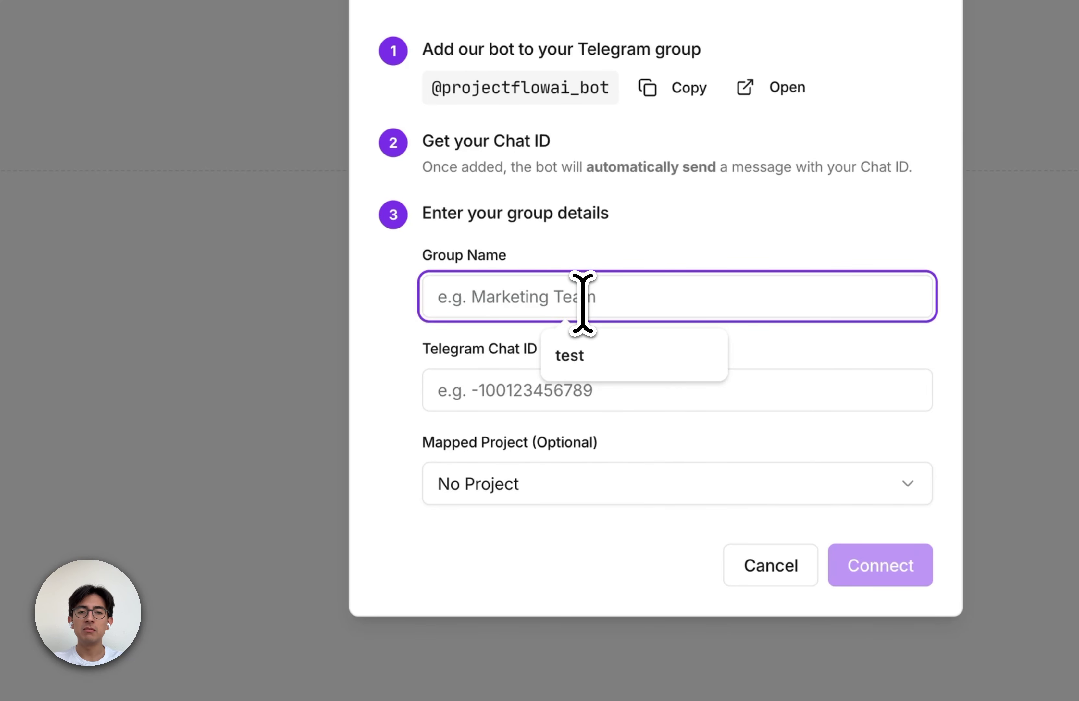
text(Test)
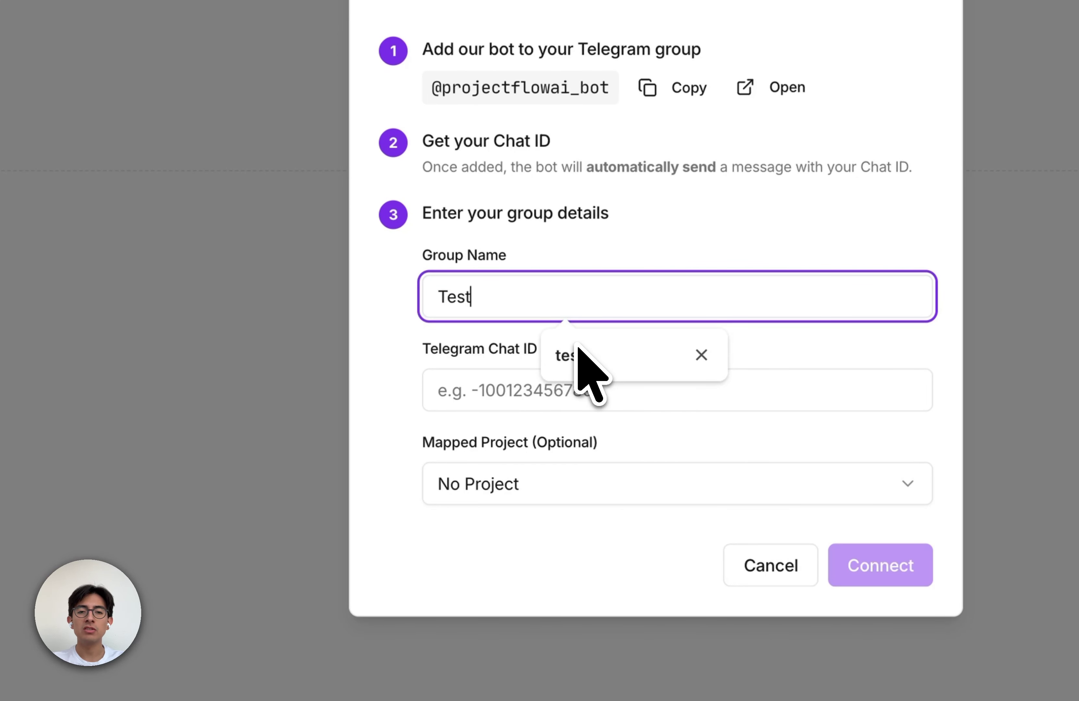
click(482, 396)
text(-)
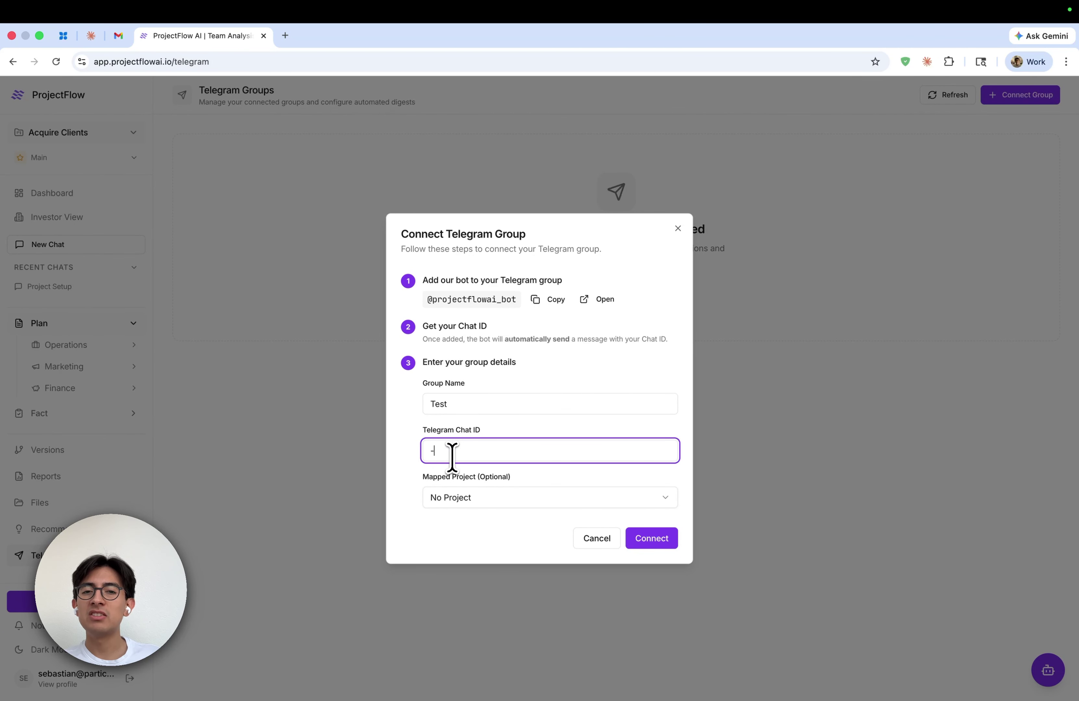
text(123456789)
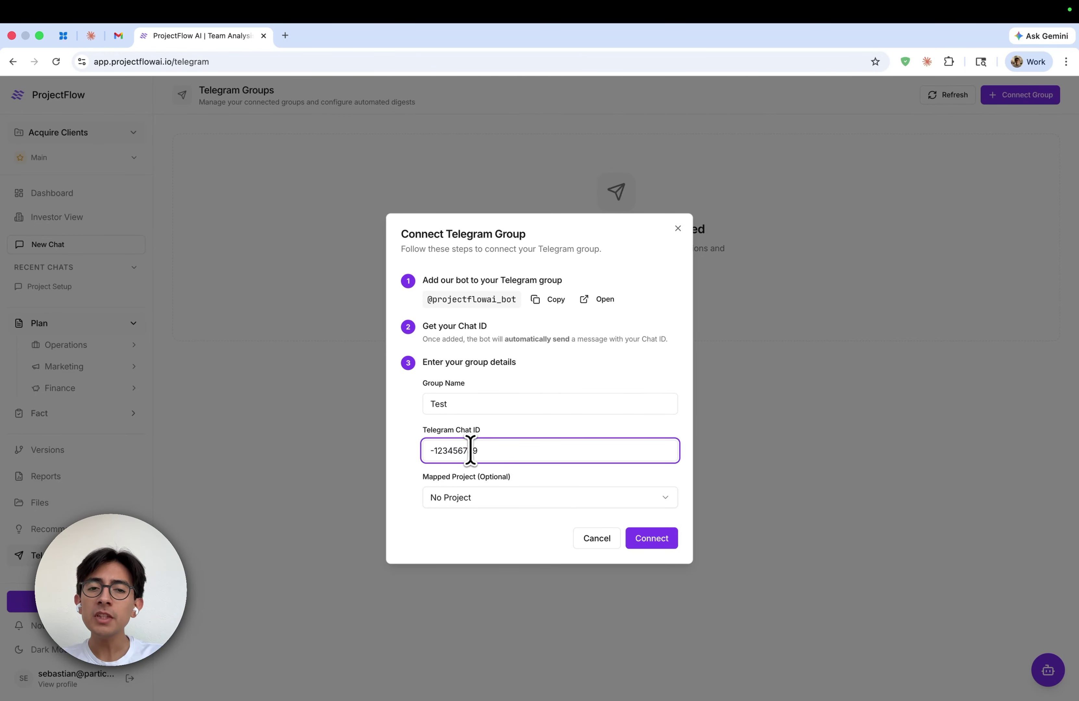
double_click(456, 453)
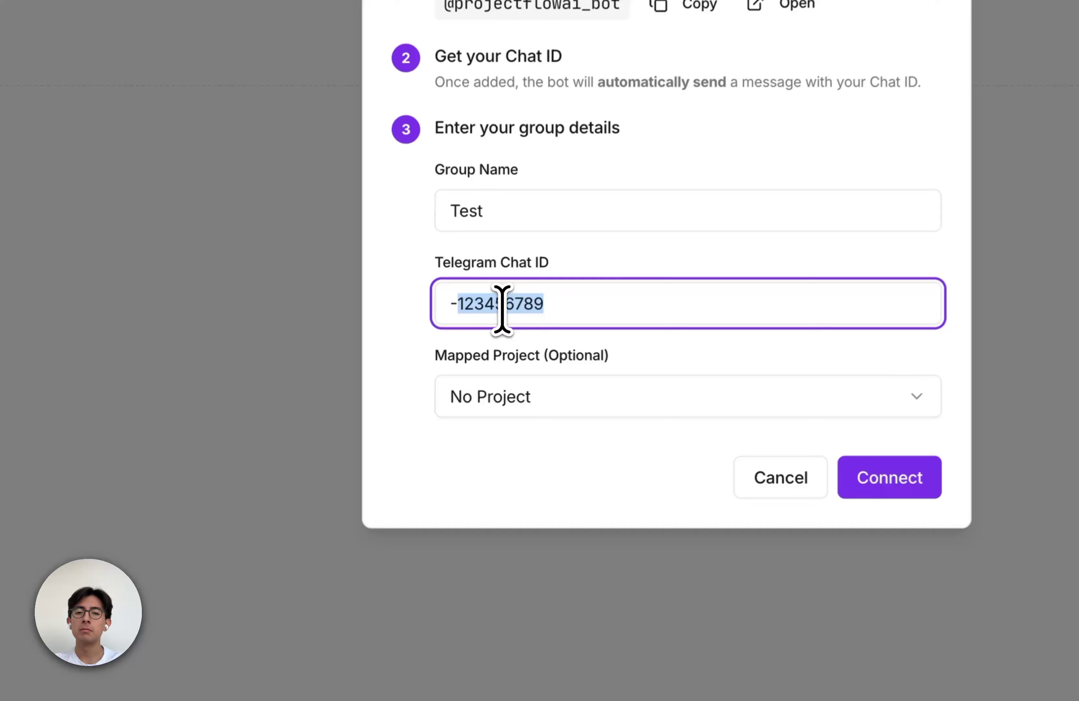
click(576, 302)
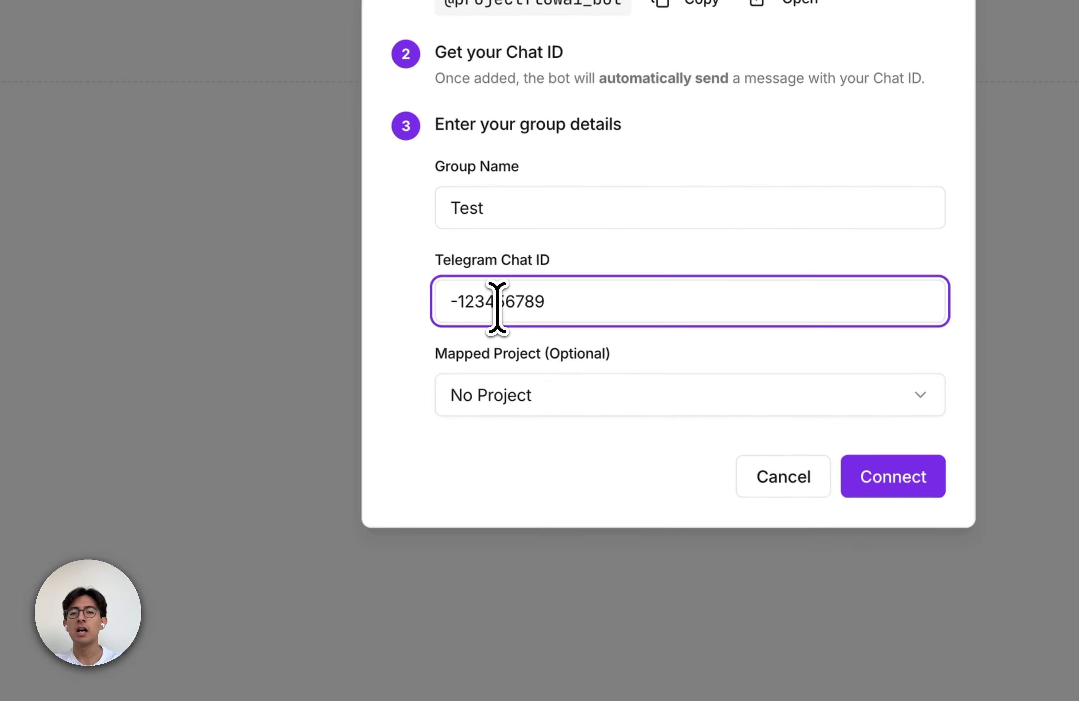
double_click(501, 303)
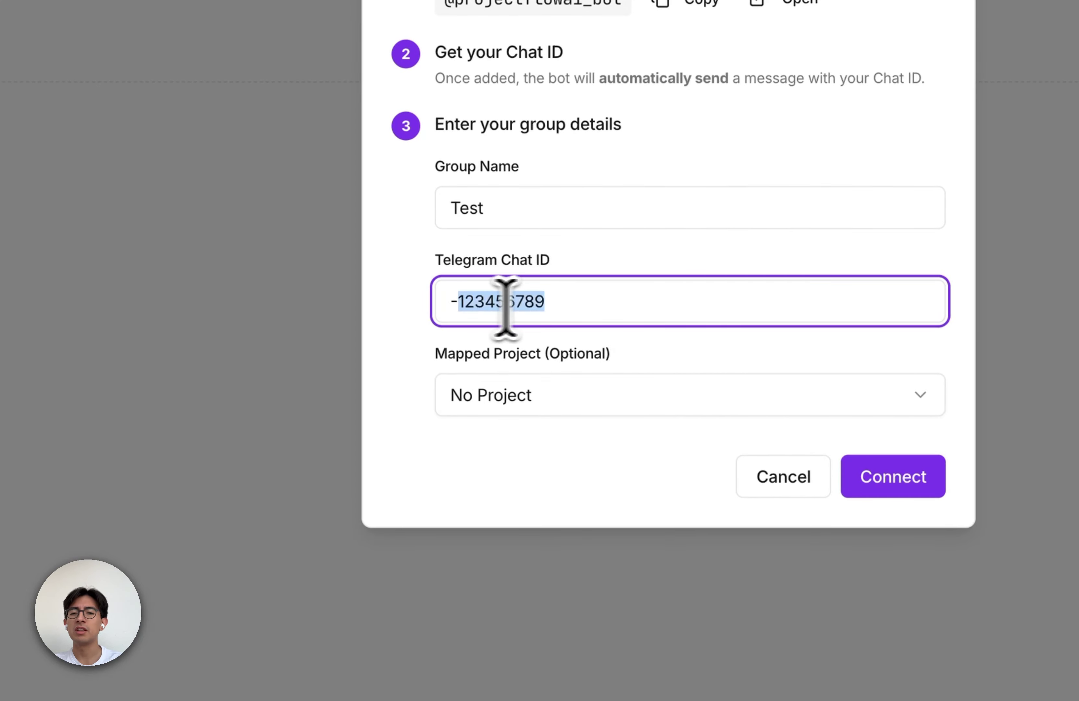
click(583, 302)
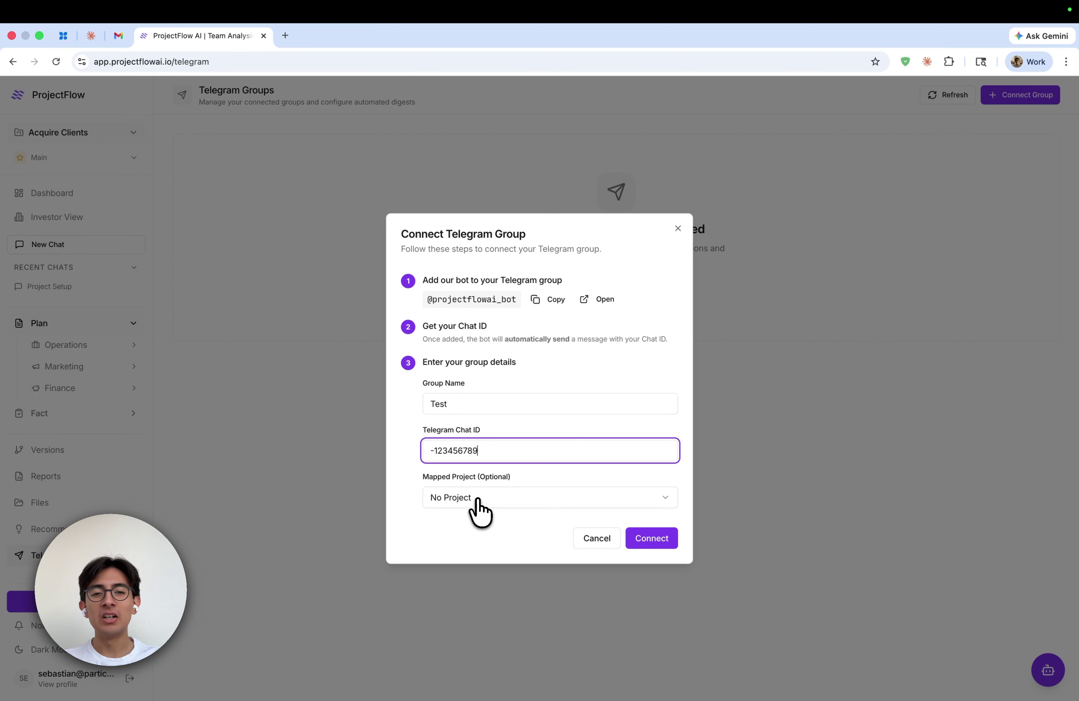
- Map the Telegram group to the "Acquire Clients" project
click(479, 501)
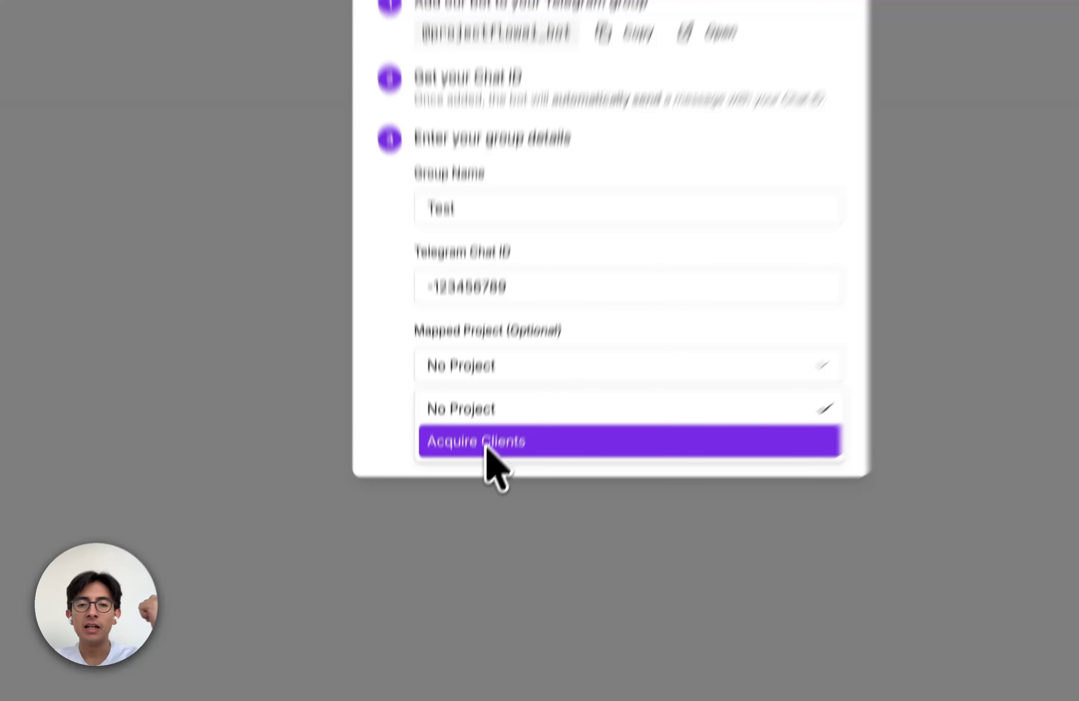
click(466, 542)
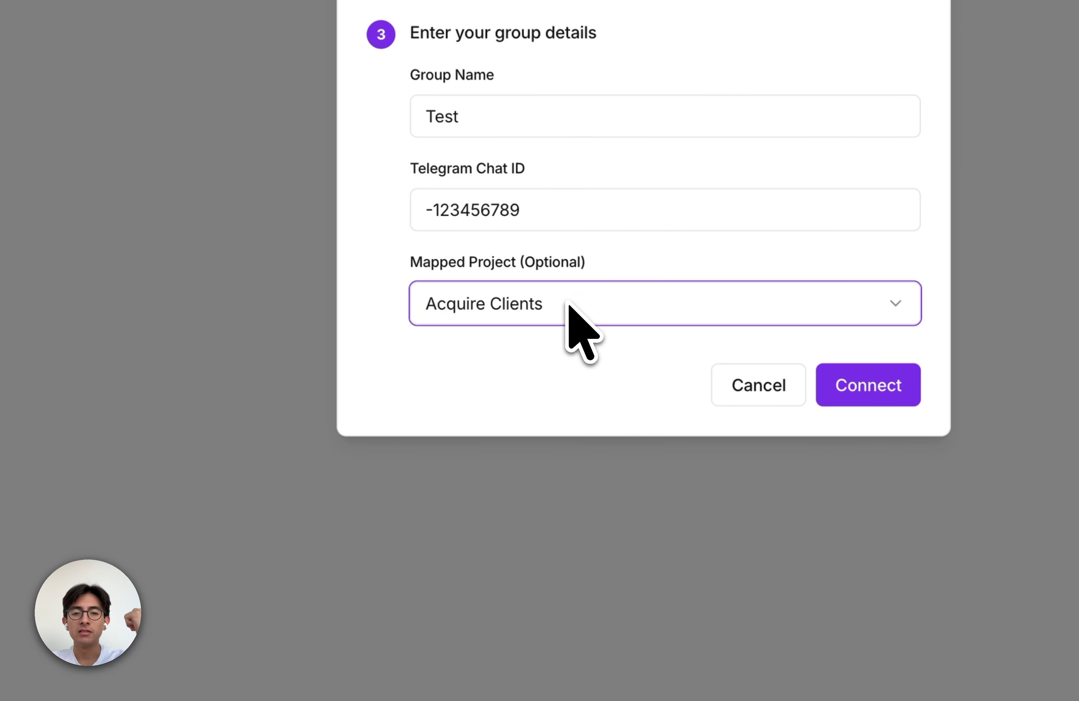